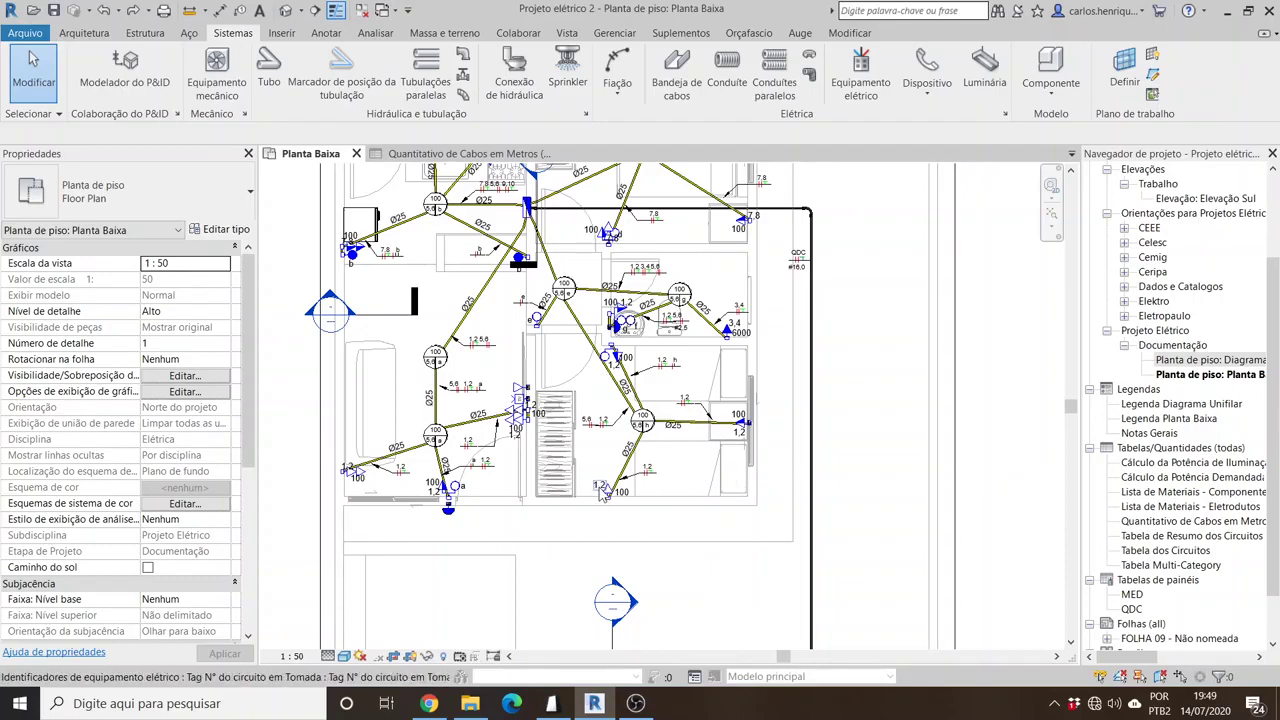
Step: Inspect the circuit and conductor parameters of the conduit running from ceiling light h to the outlet beside the bedroom window
scroll(522, 175, up, 4)
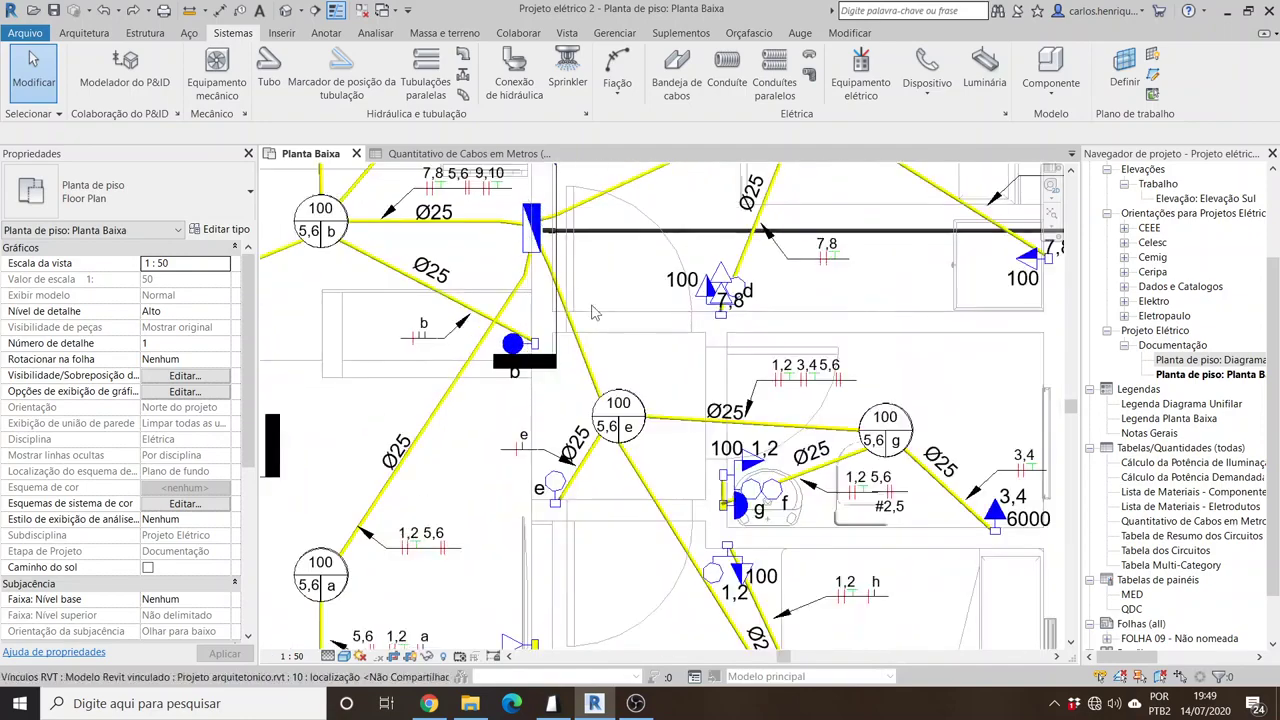
scroll(533, 228, down, 3)
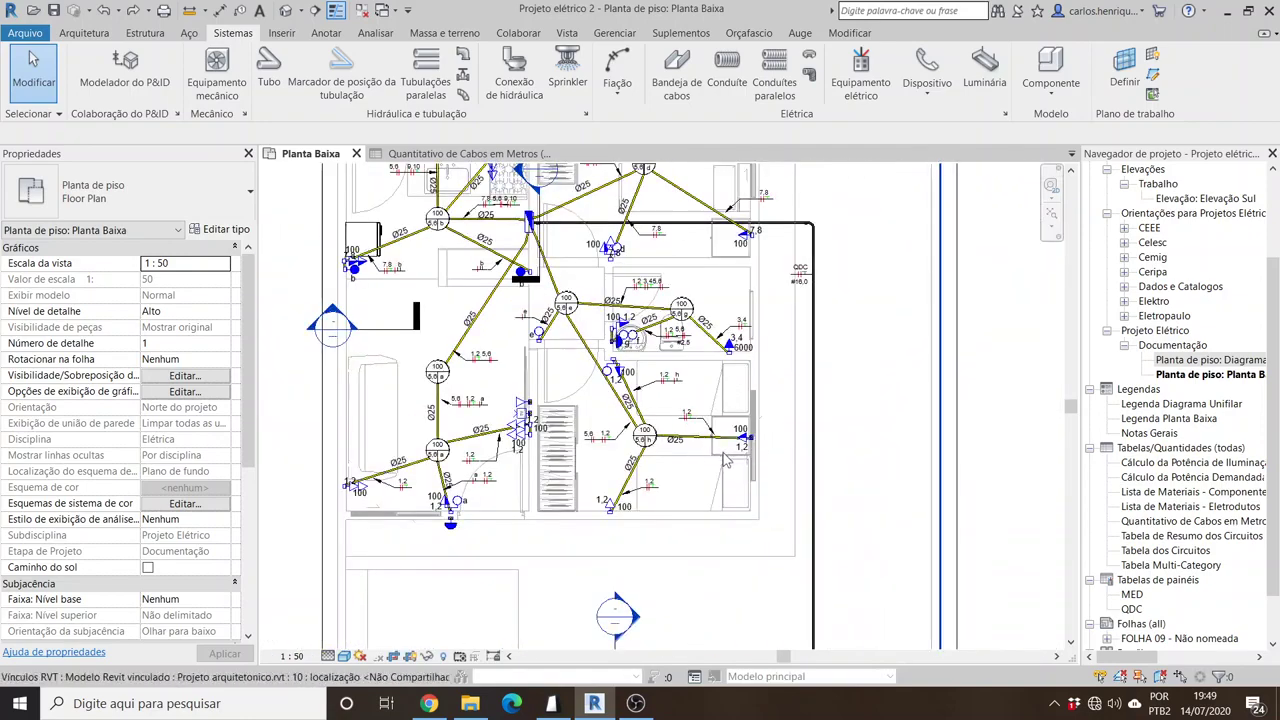
scroll(720, 451, up, 4)
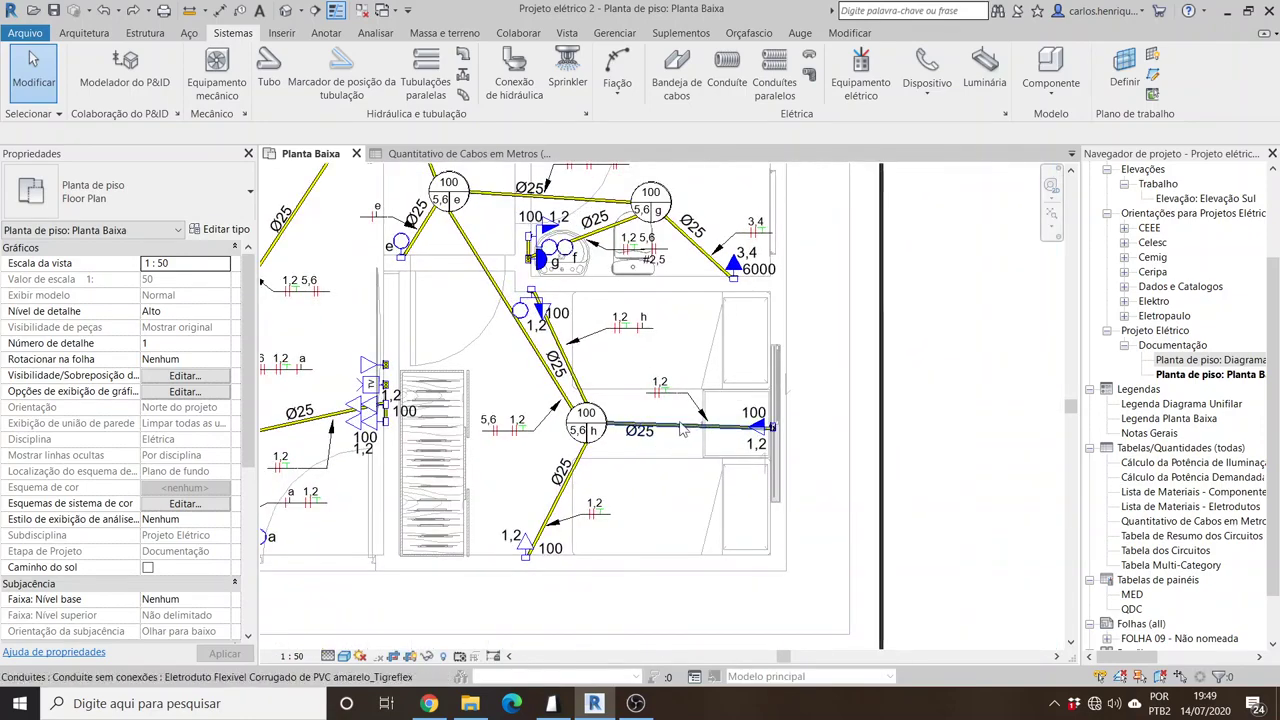
scroll(672, 435, up, 3)
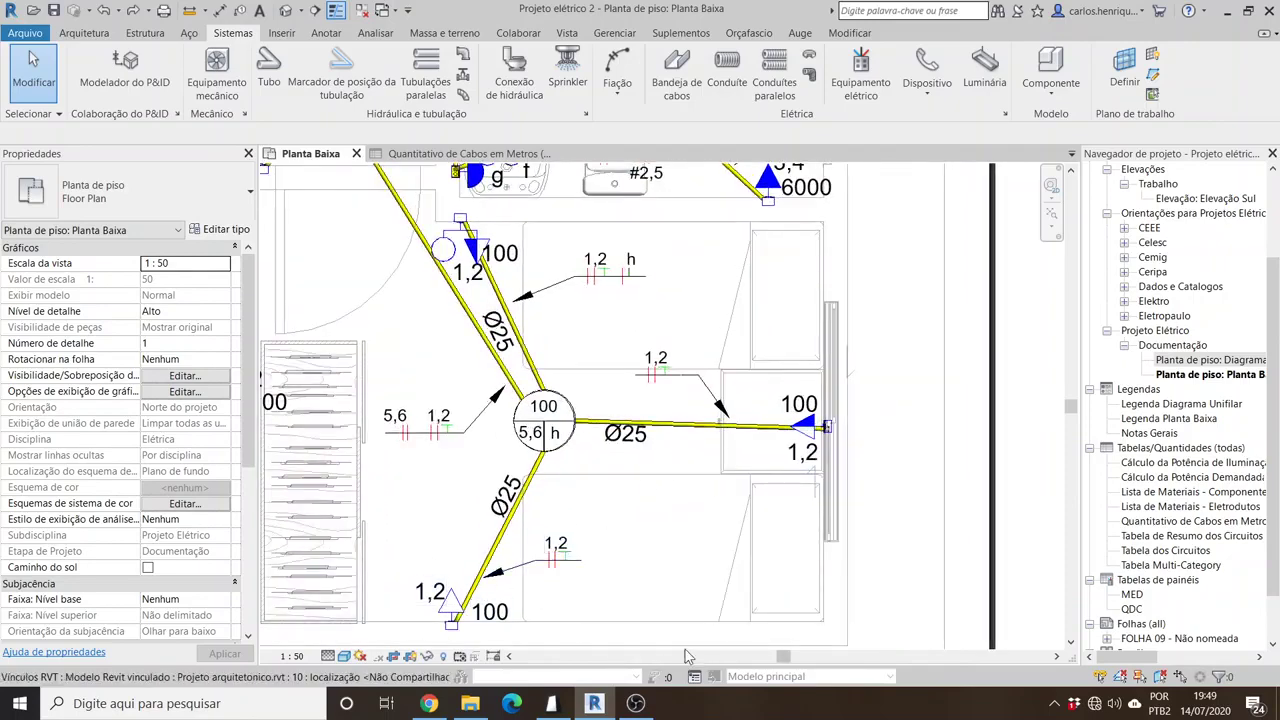
click(690, 426)
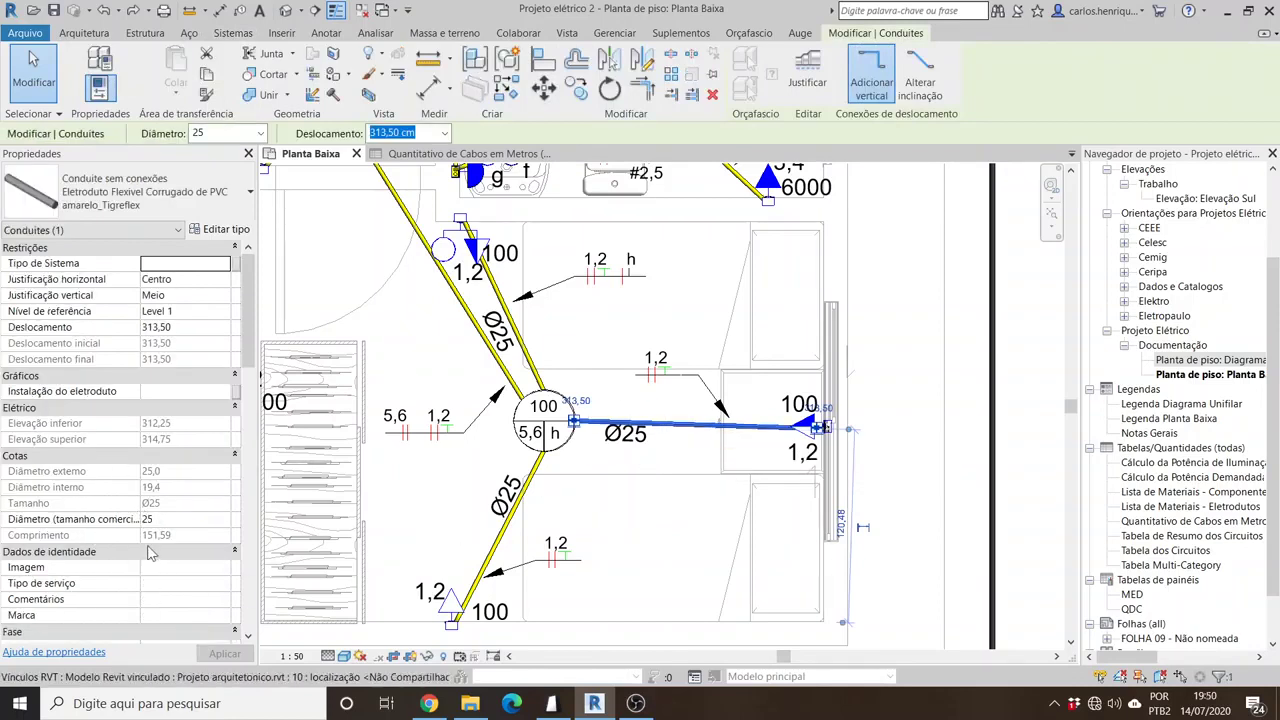
scroll(150, 548, down, 5)
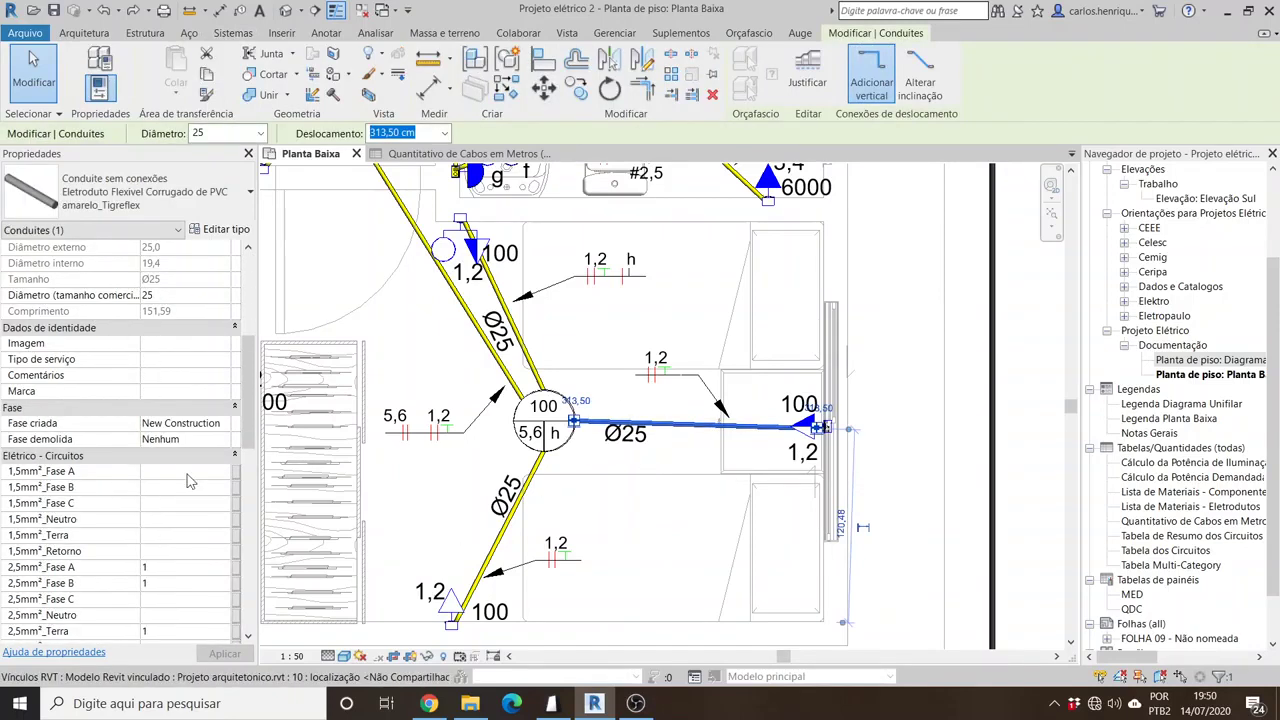
scroll(170, 586, down, 3)
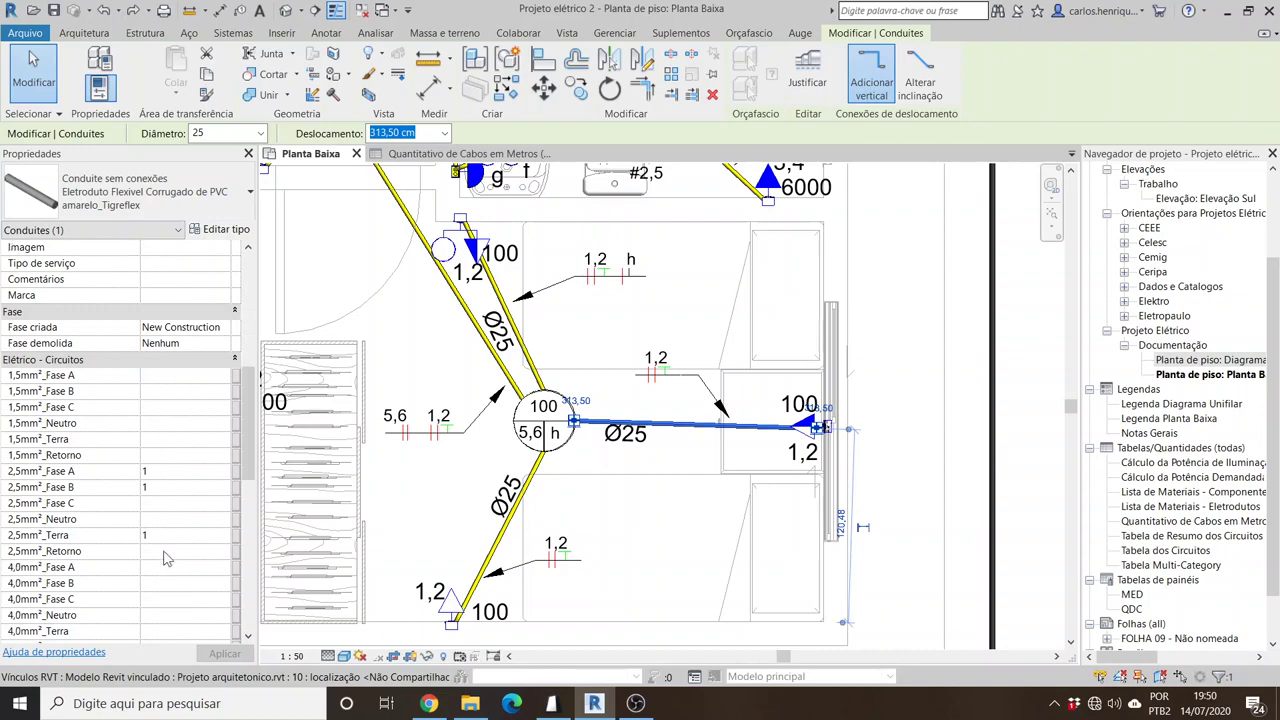
click(668, 317)
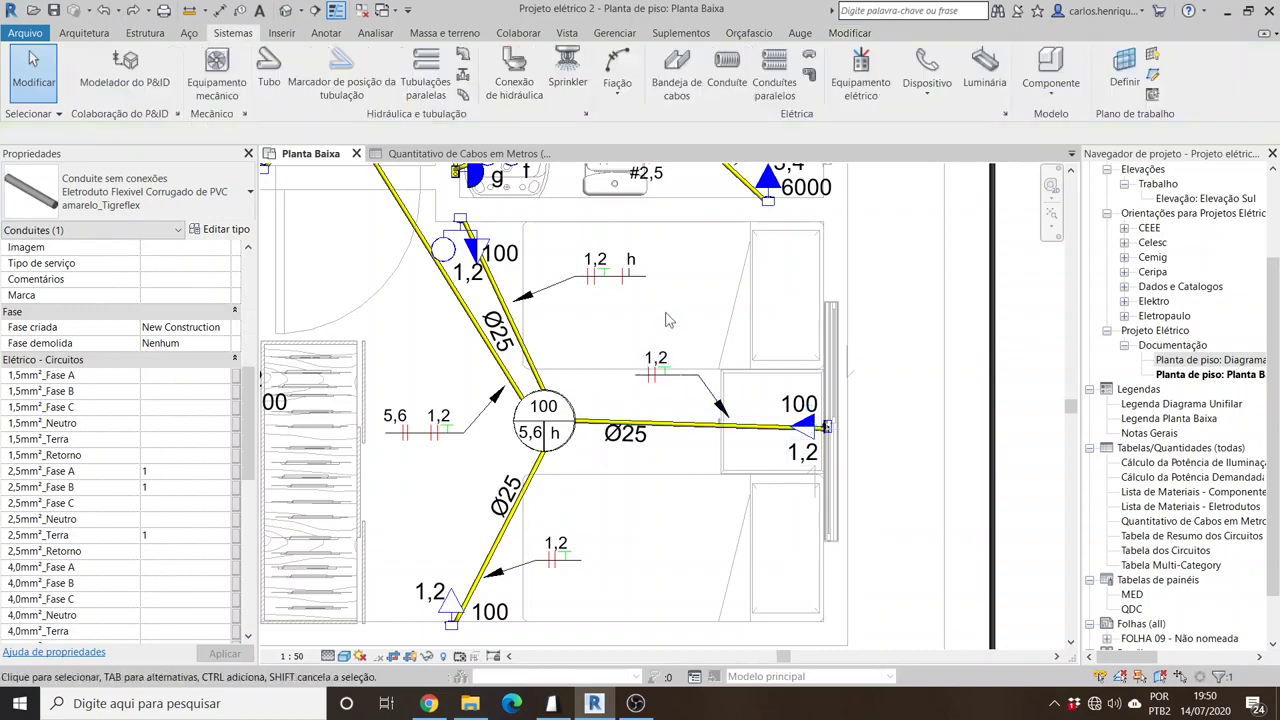
Step: Try a Comprimento Calculado filter on the cable quantity schedule, then reset the filter to (nenhum)
click(418, 157)
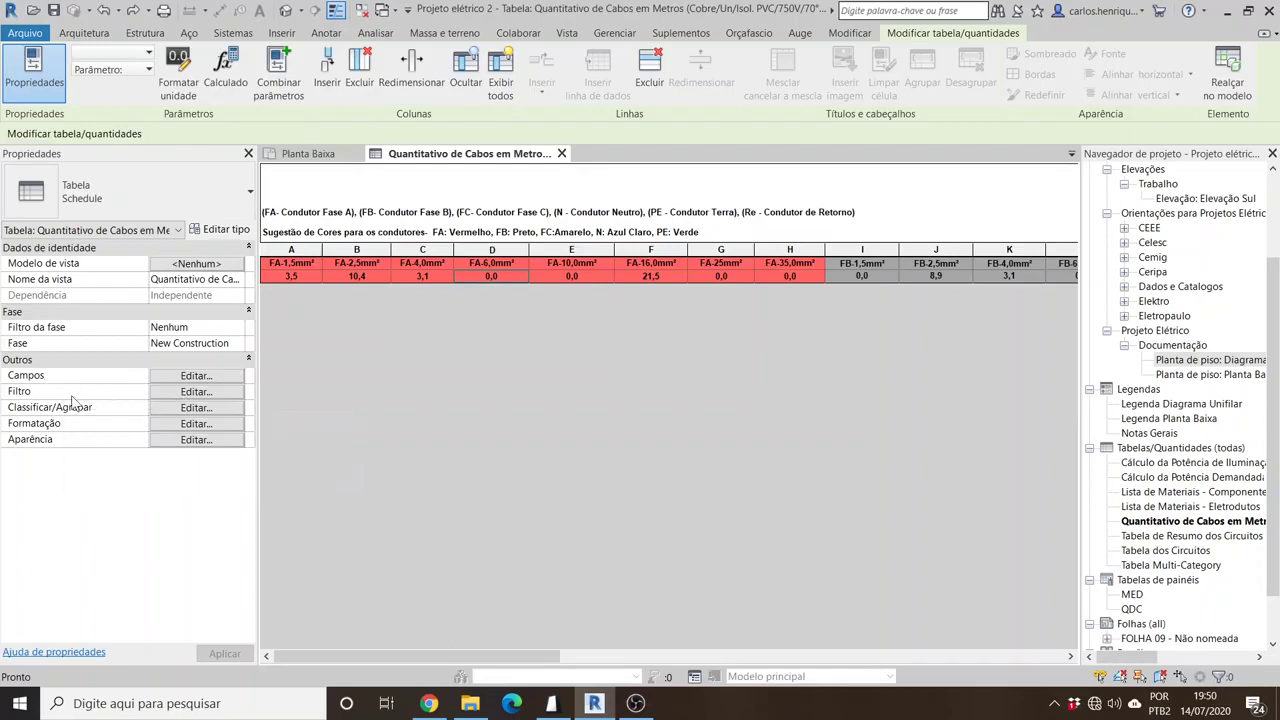
click(207, 393)
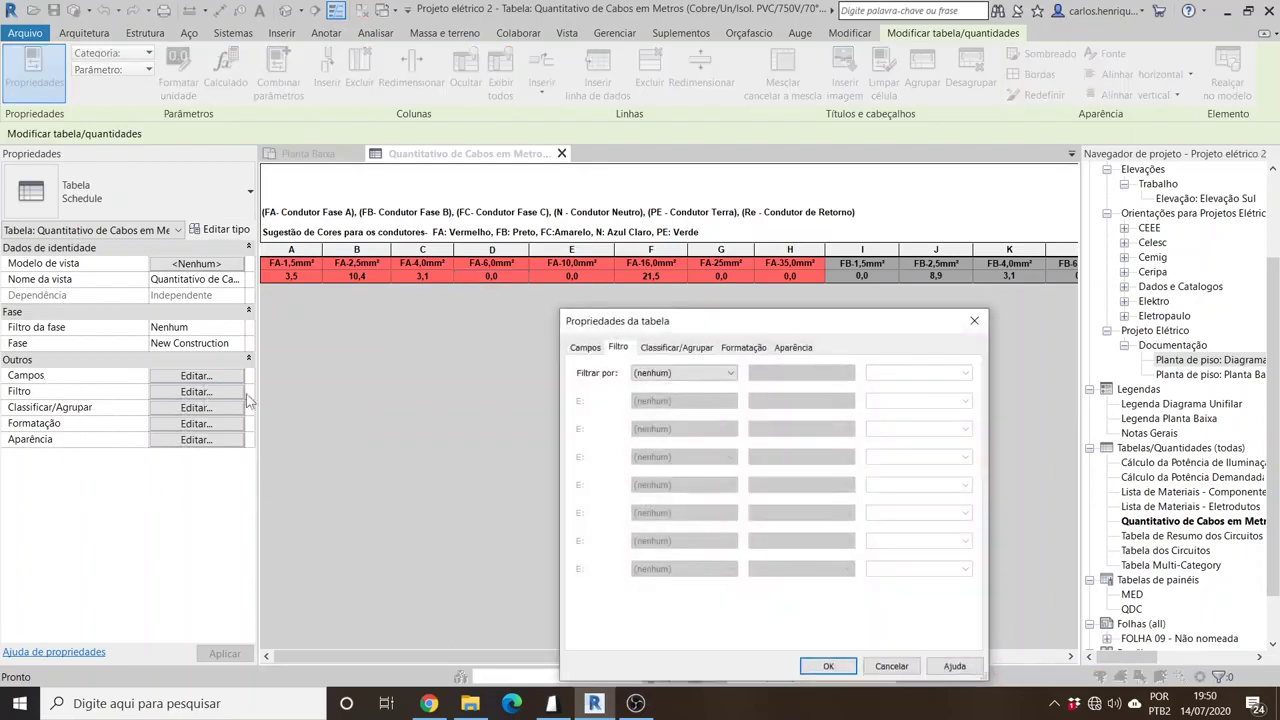
click(675, 376)
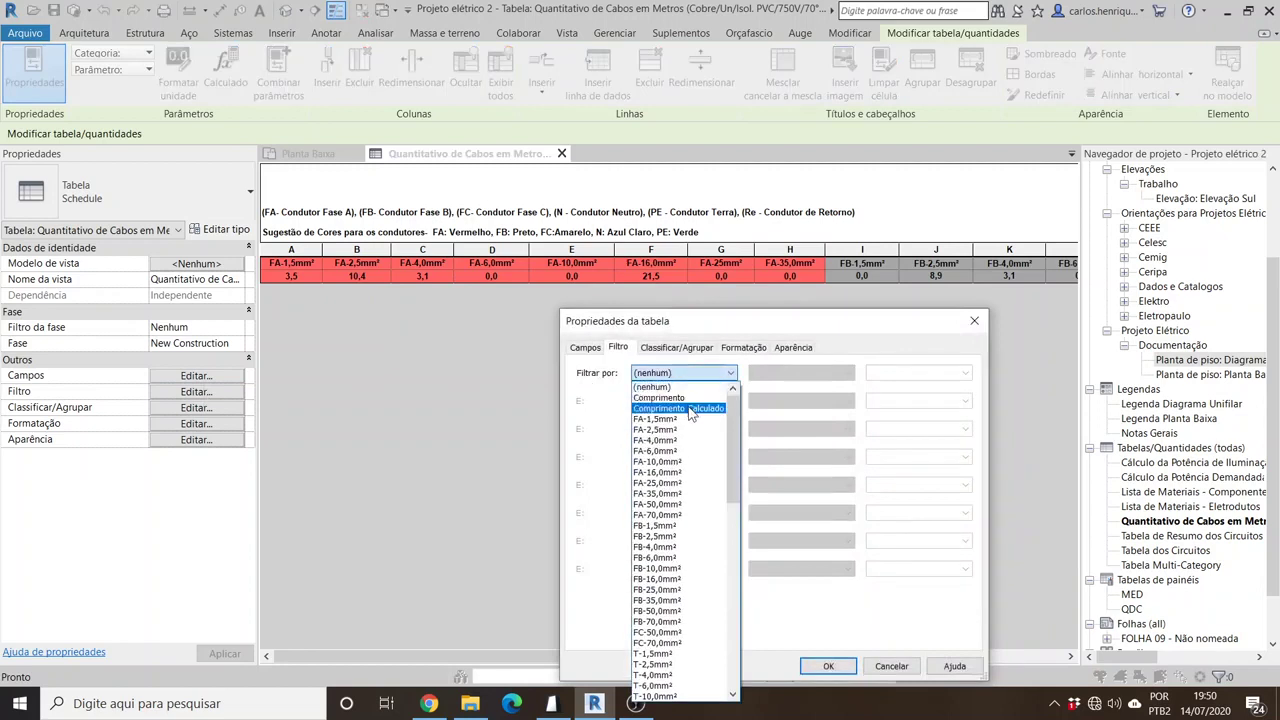
click(689, 409)
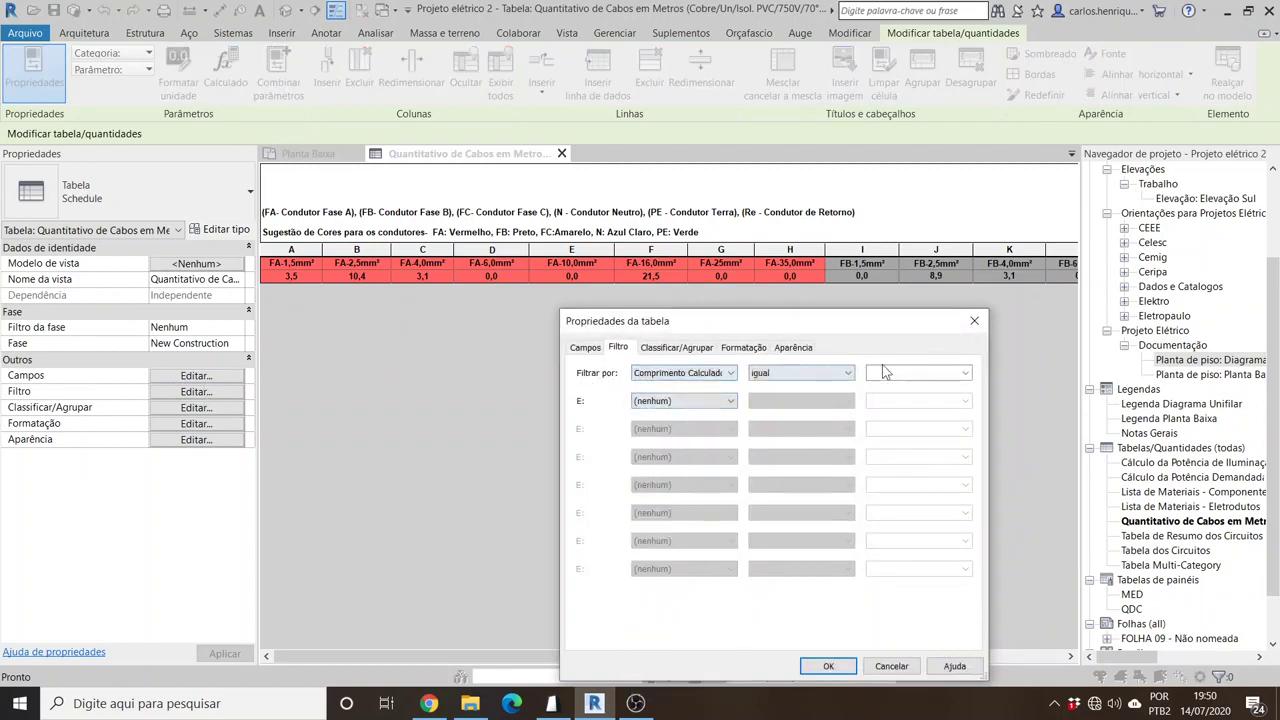
click(965, 374)
click(965, 374)
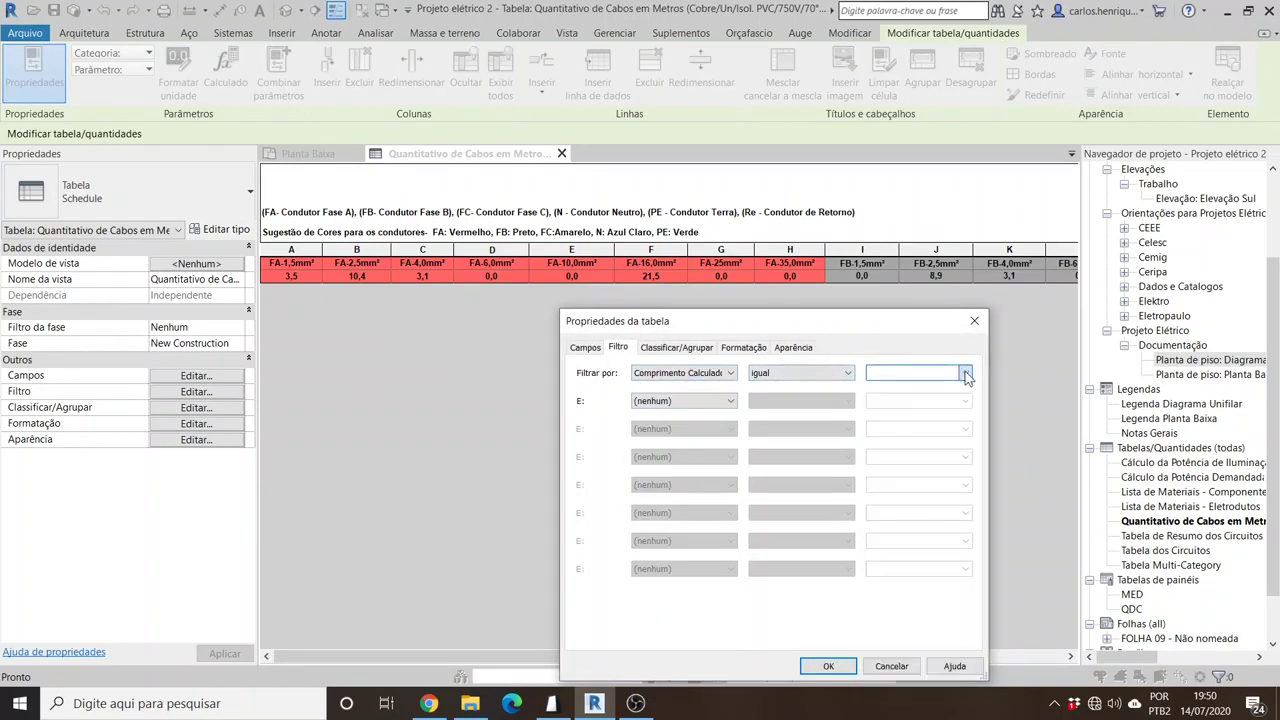
click(682, 375)
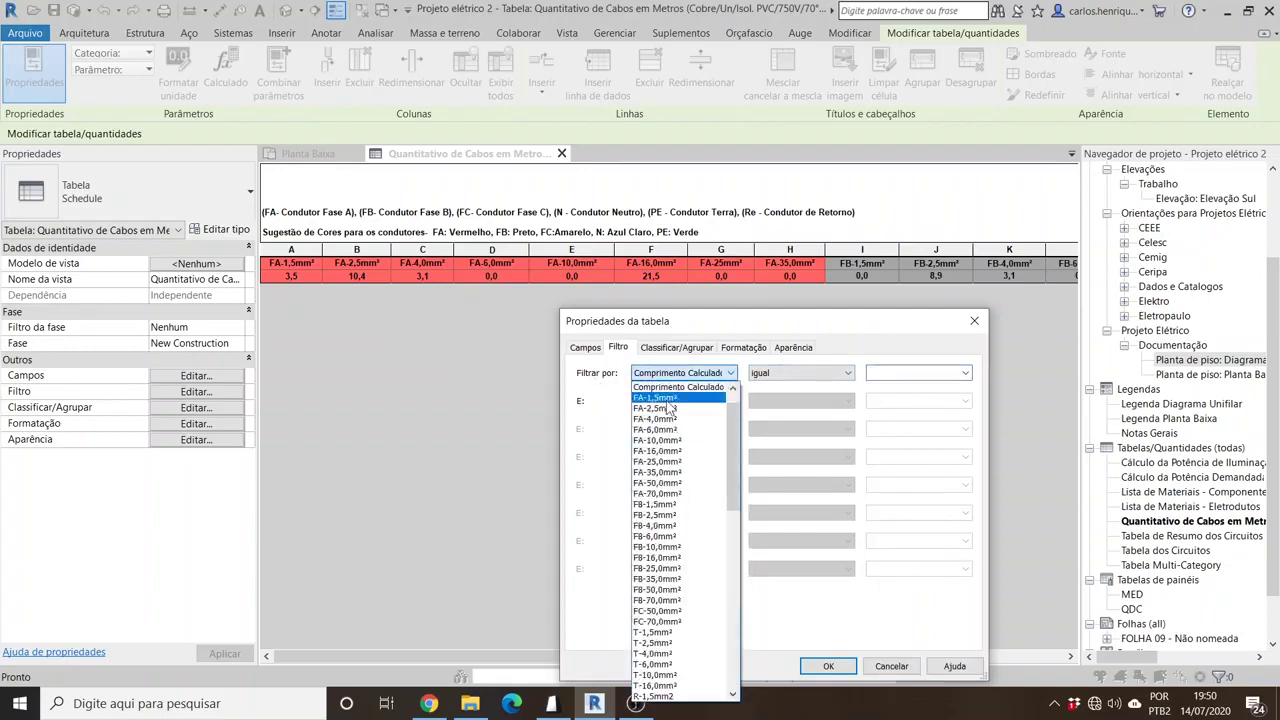
scroll(668, 405, up, 1)
click(665, 387)
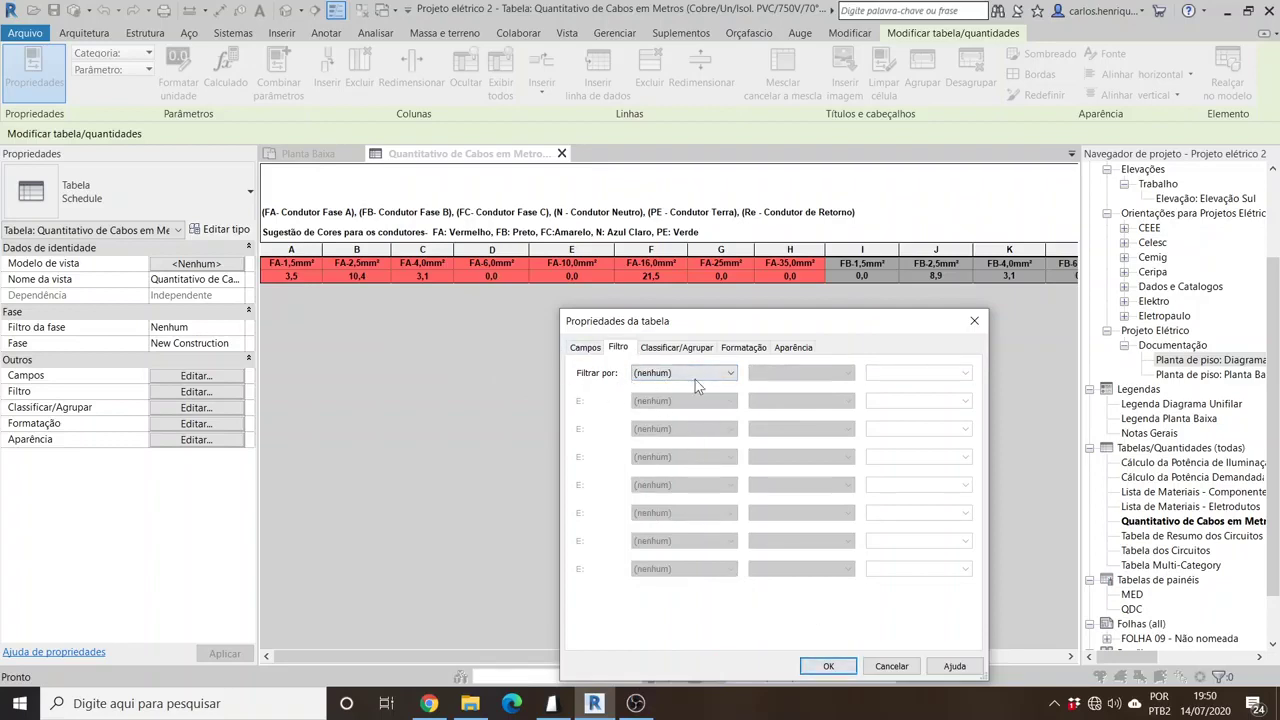
click(828, 666)
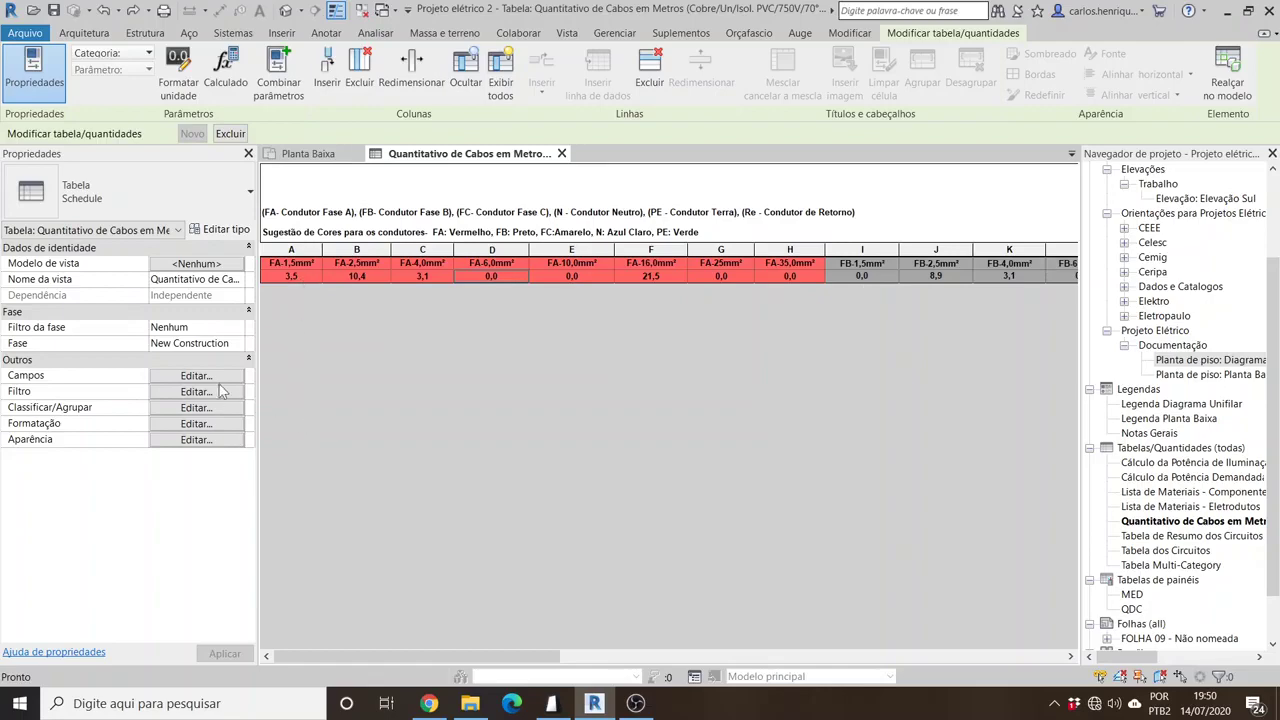
Step: Try to remove the FA-10,0mm² calculated field from the cable quantity schedule, then discard the change
click(192, 377)
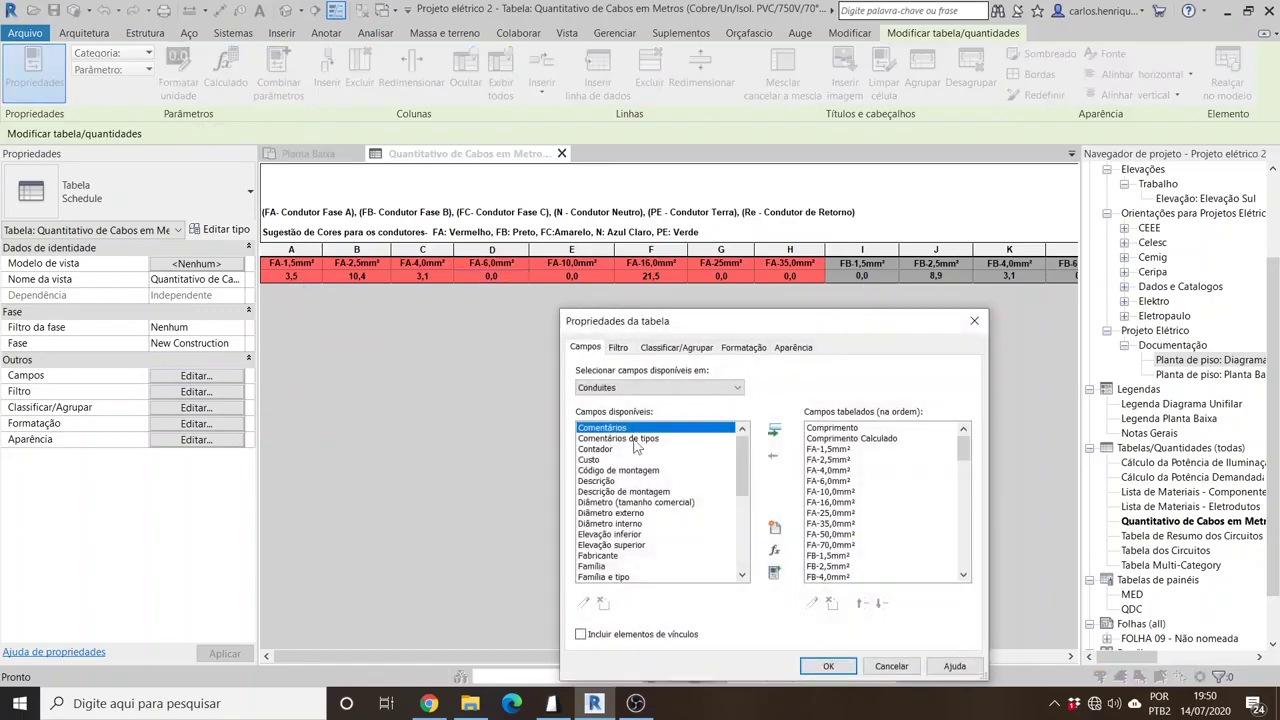
click(860, 503)
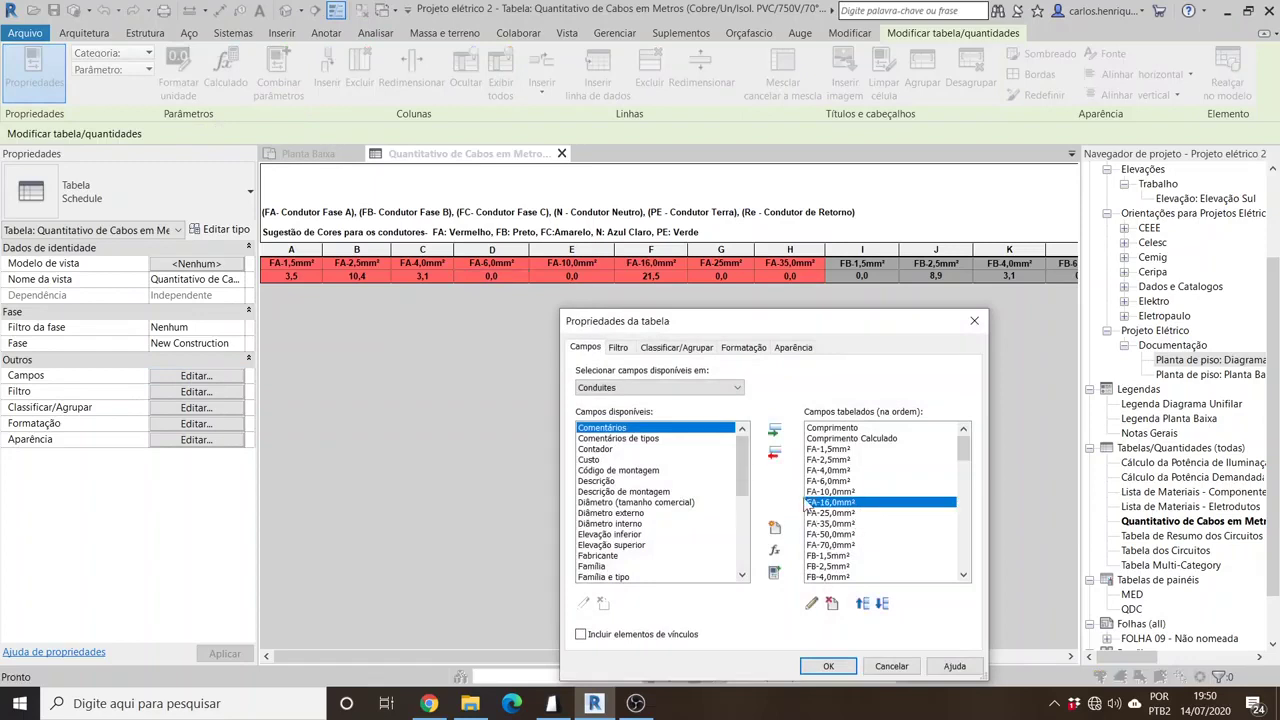
click(825, 494)
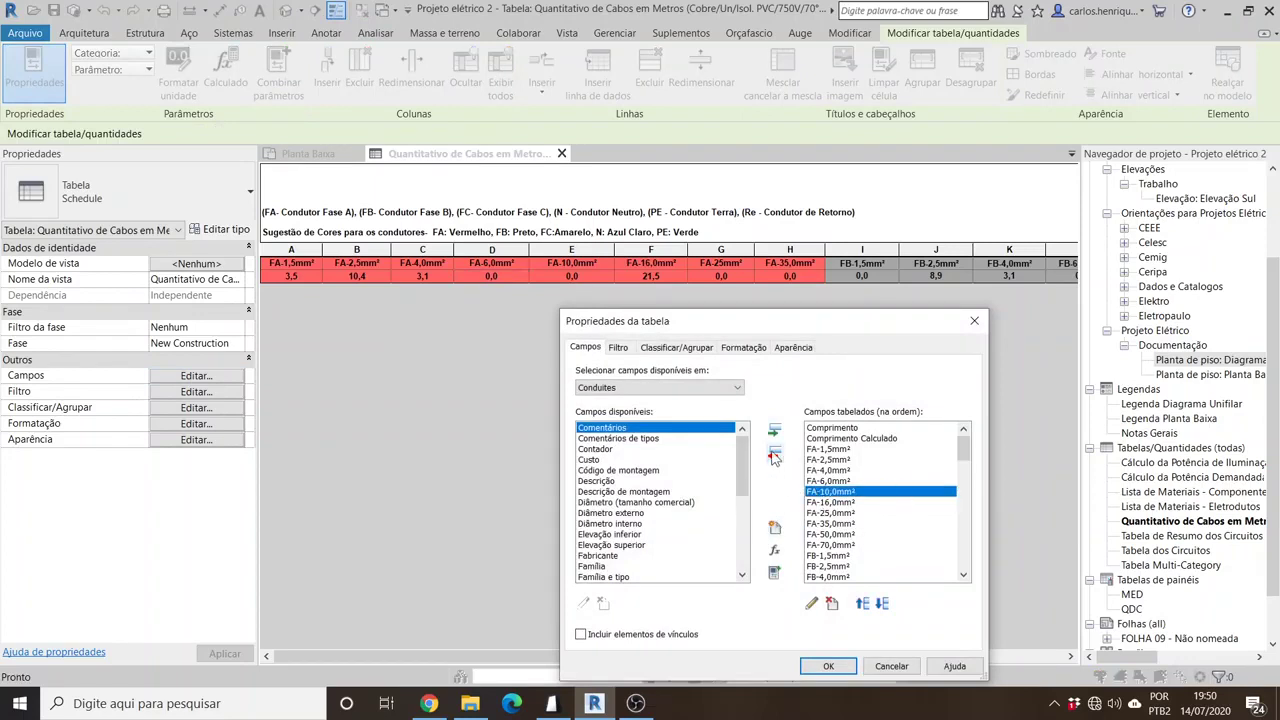
click(775, 454)
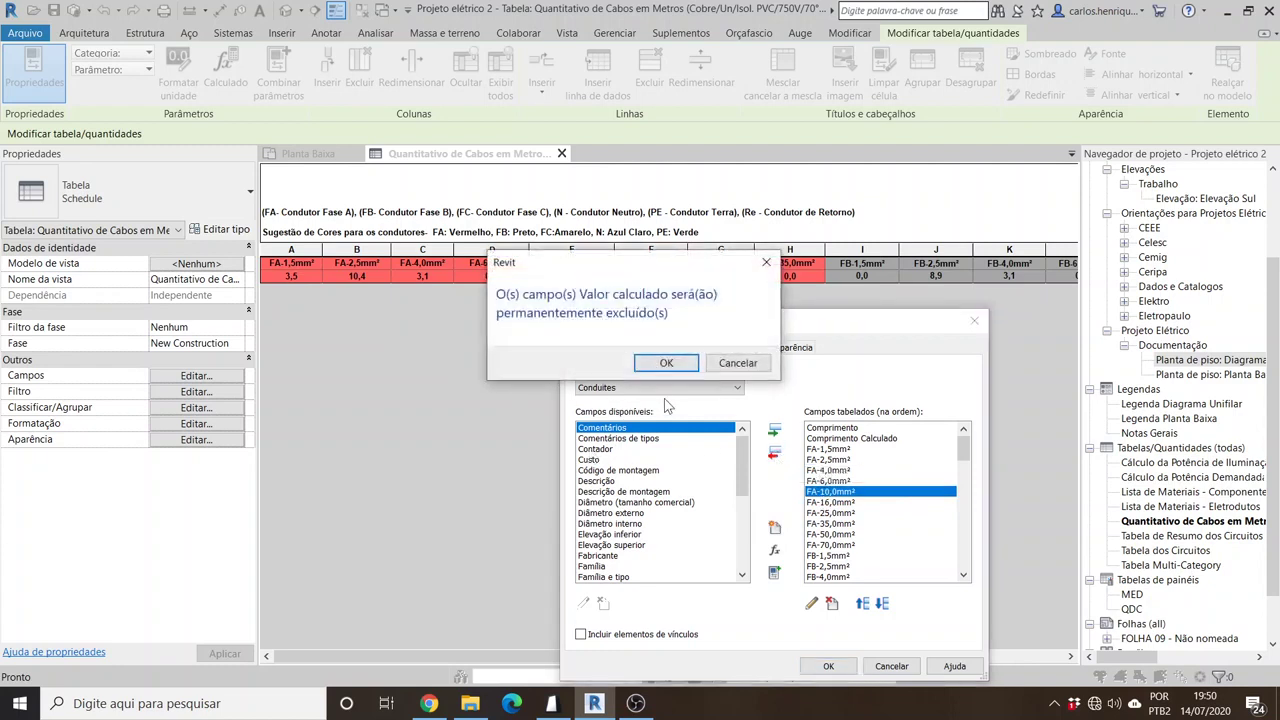
click(664, 364)
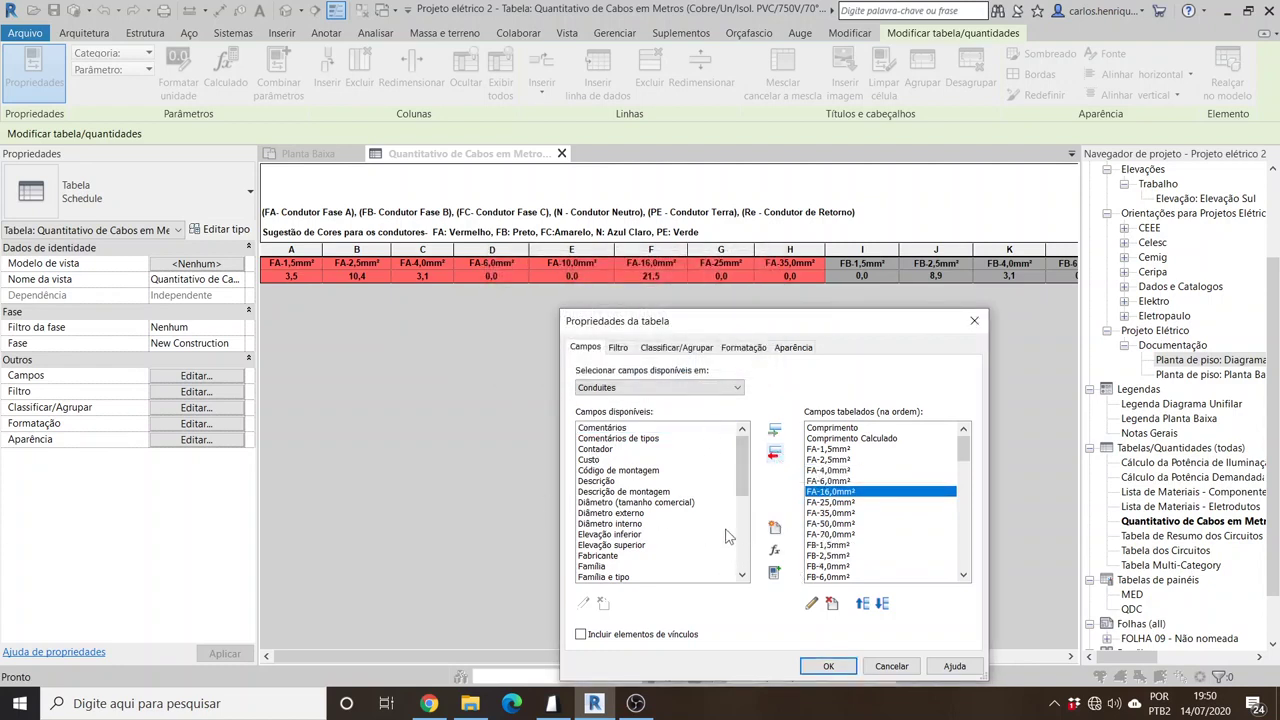
click(907, 668)
Step: Return to the Planta Baixa plan, then open the QDC panel schedule and examine its circuit list
click(296, 156)
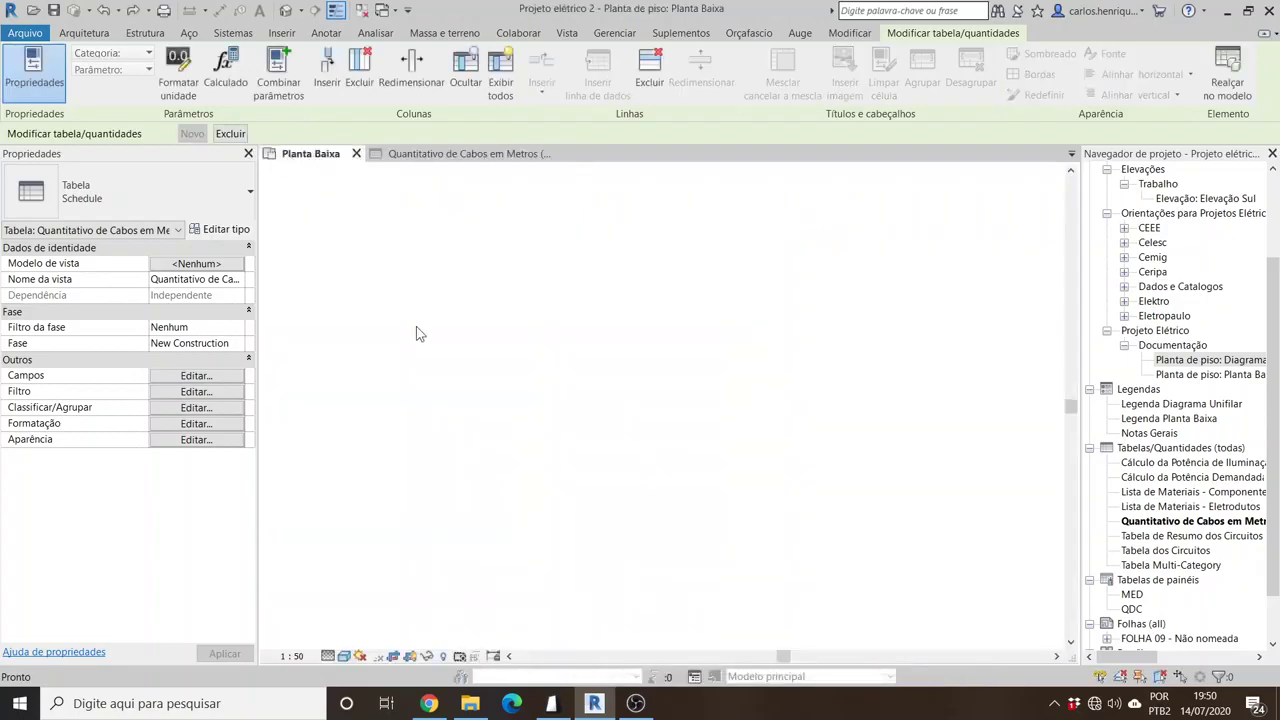
scroll(626, 541, down, 3)
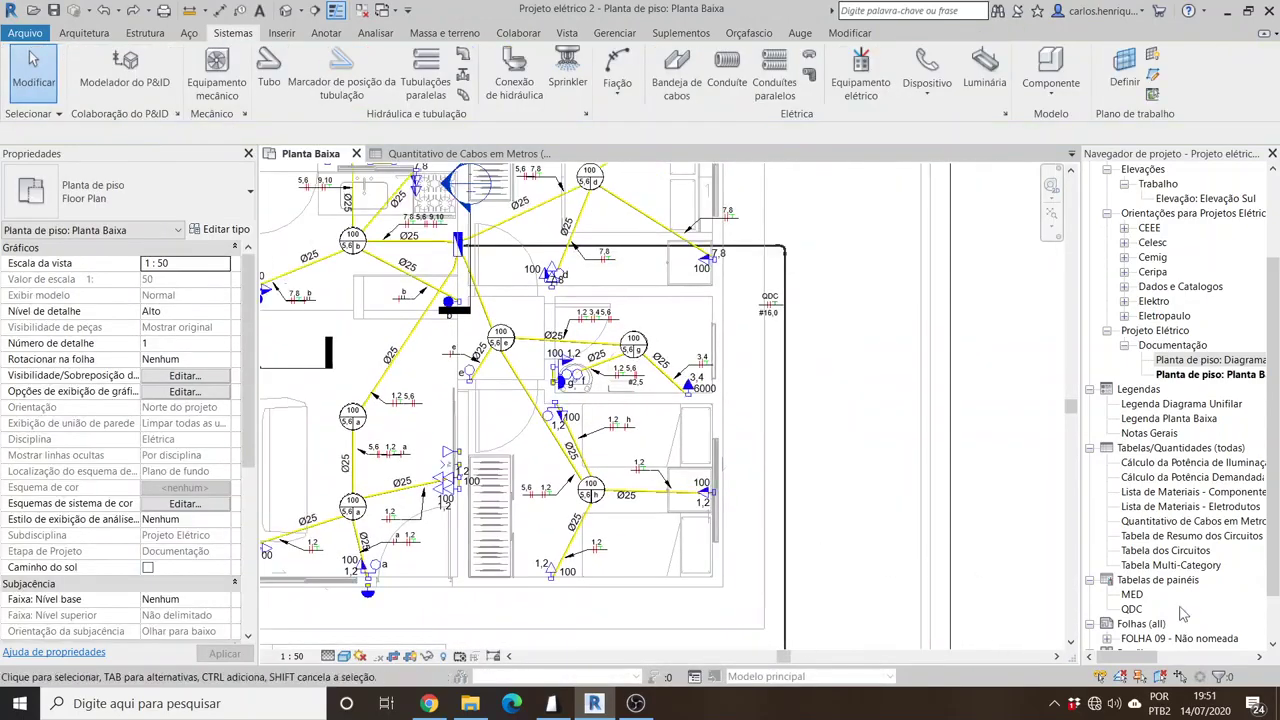
double_click(1132, 609)
scroll(547, 516, down, 3)
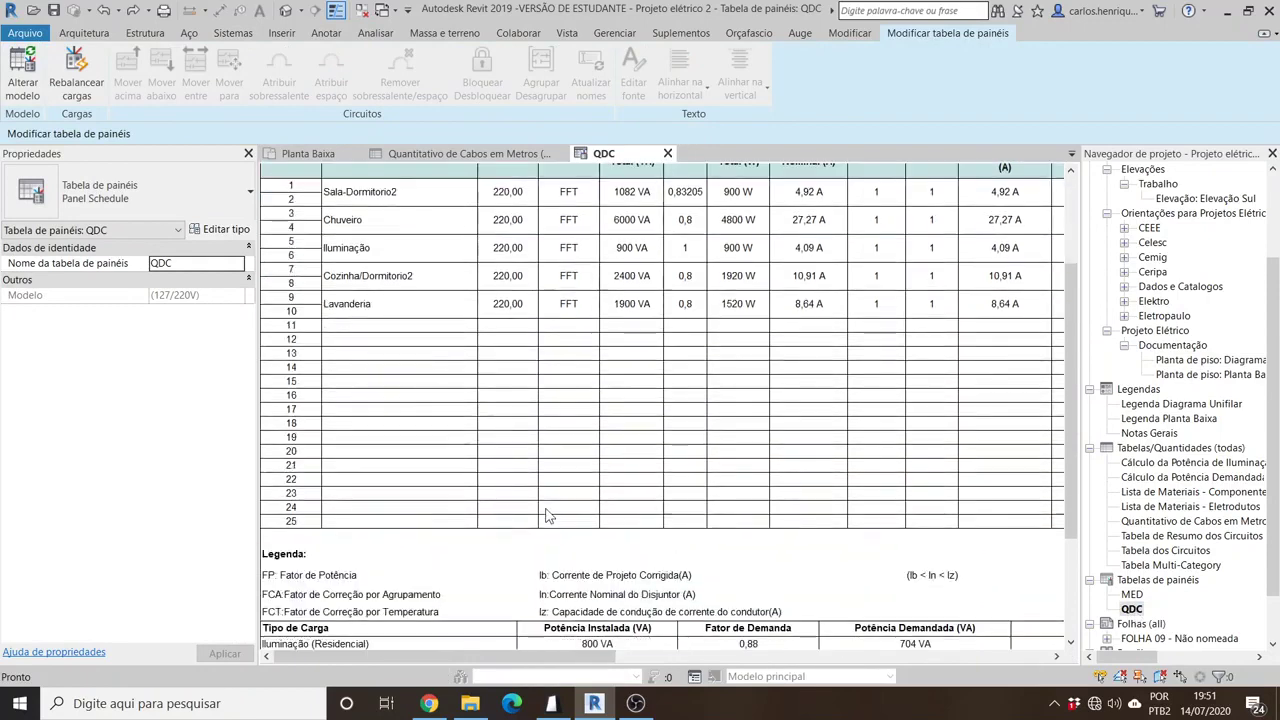
scroll(386, 534, up, 3)
scroll(389, 470, down, 2)
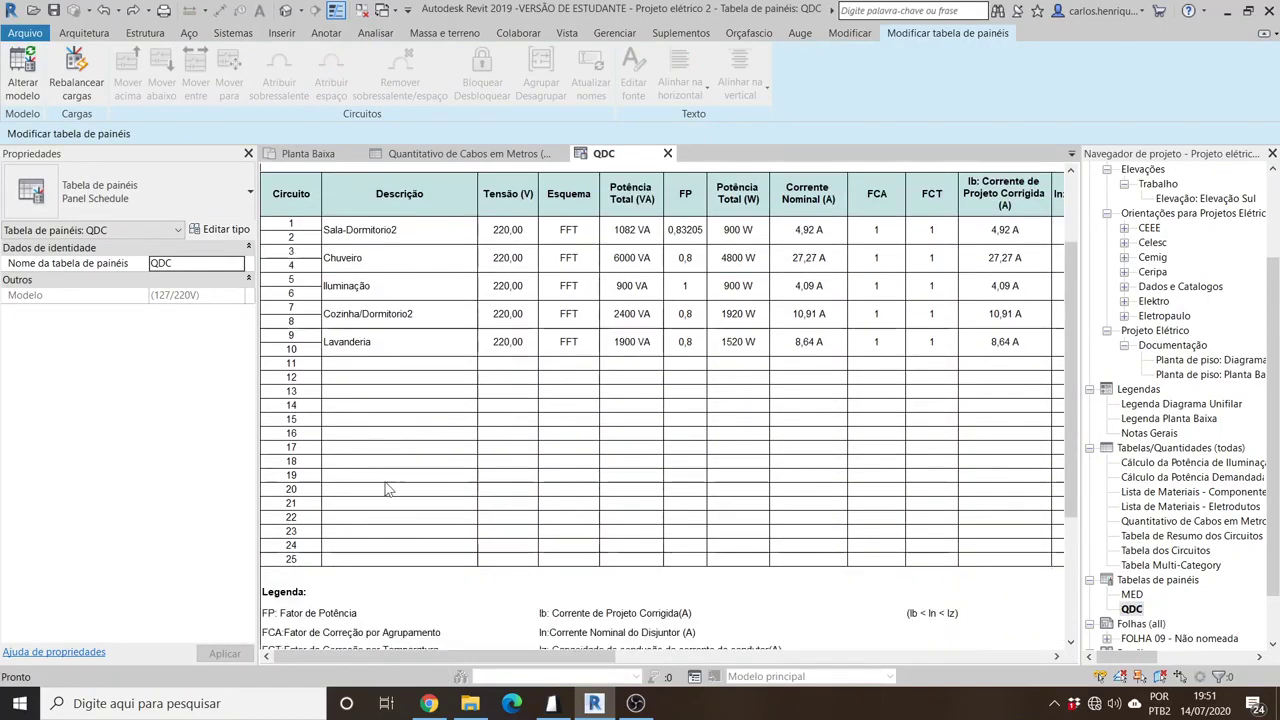
click(360, 560)
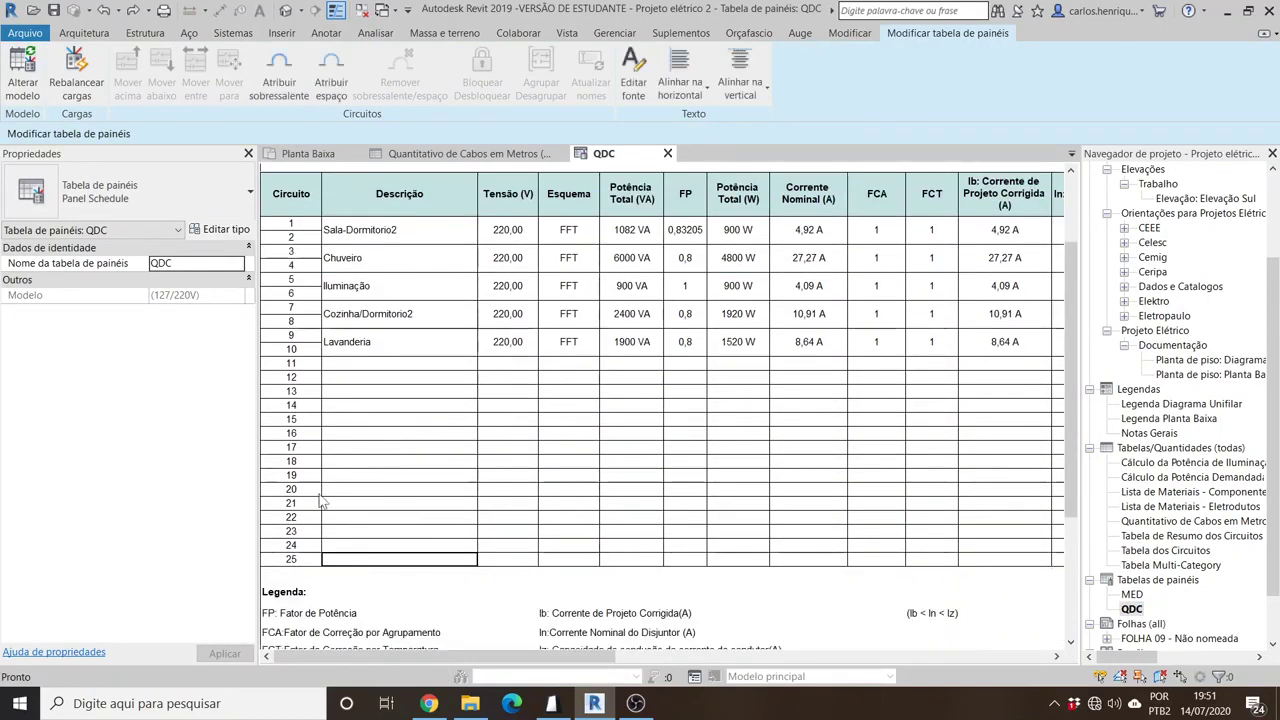
click(356, 489)
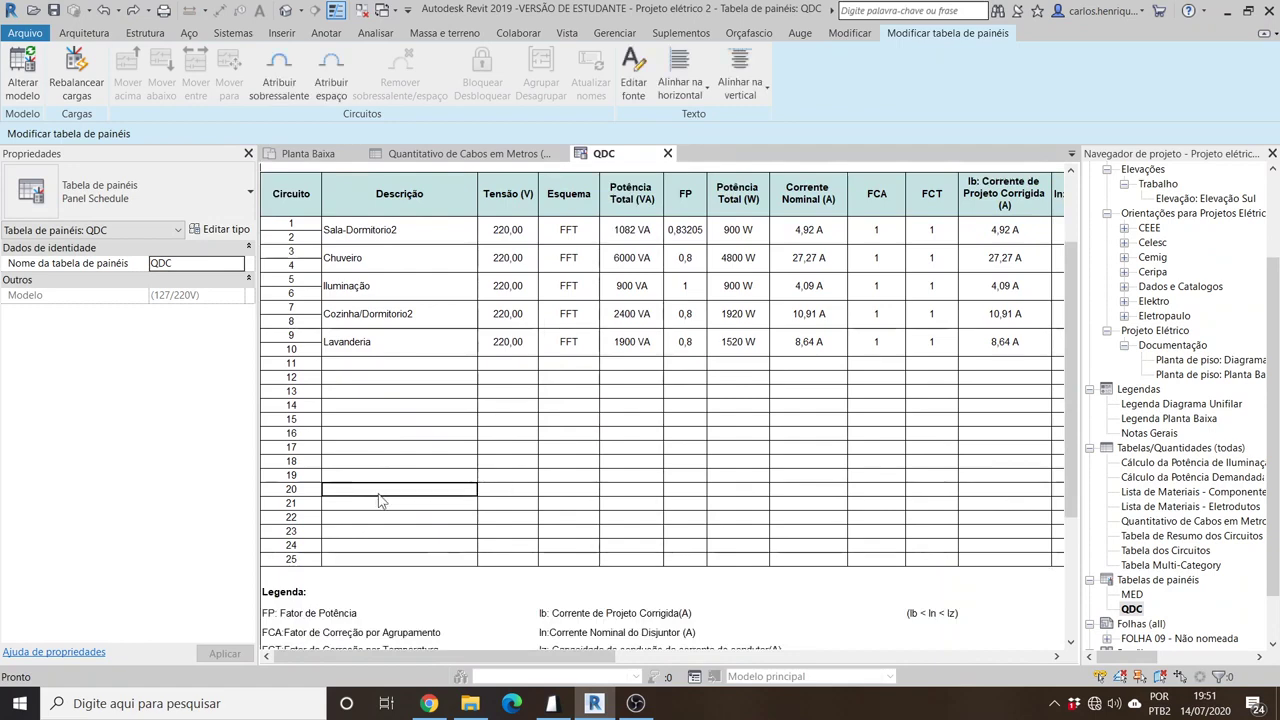
scroll(362, 507, up, 2)
scroll(515, 575, up, 1)
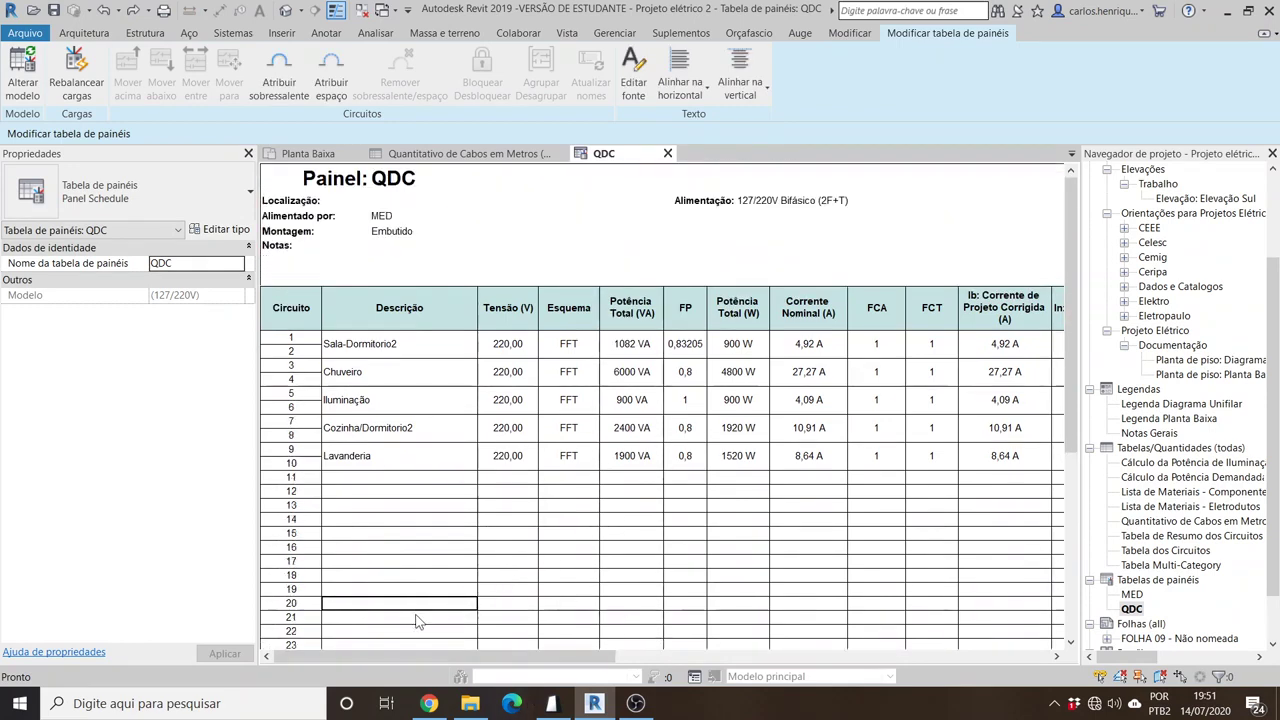
Step: Examine the numbering and the unused circuit rows of the QDC panel schedule, down to circuit 25
click(303, 605)
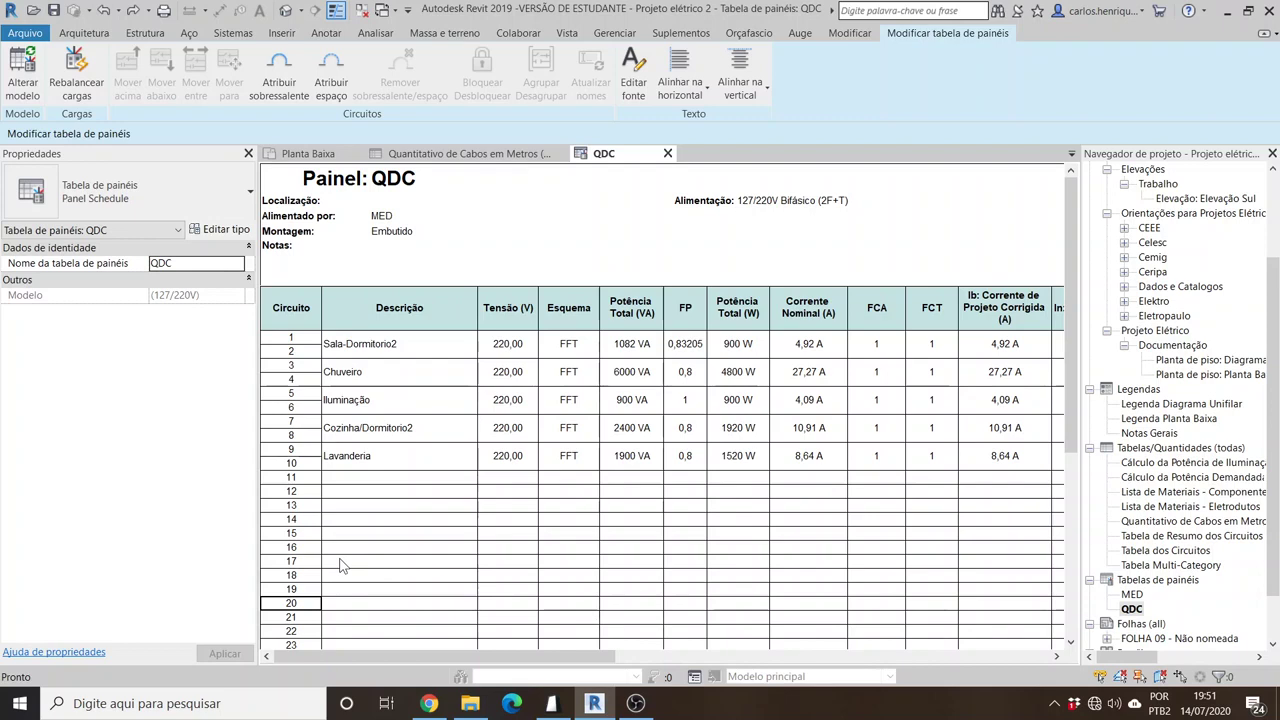
click(346, 617)
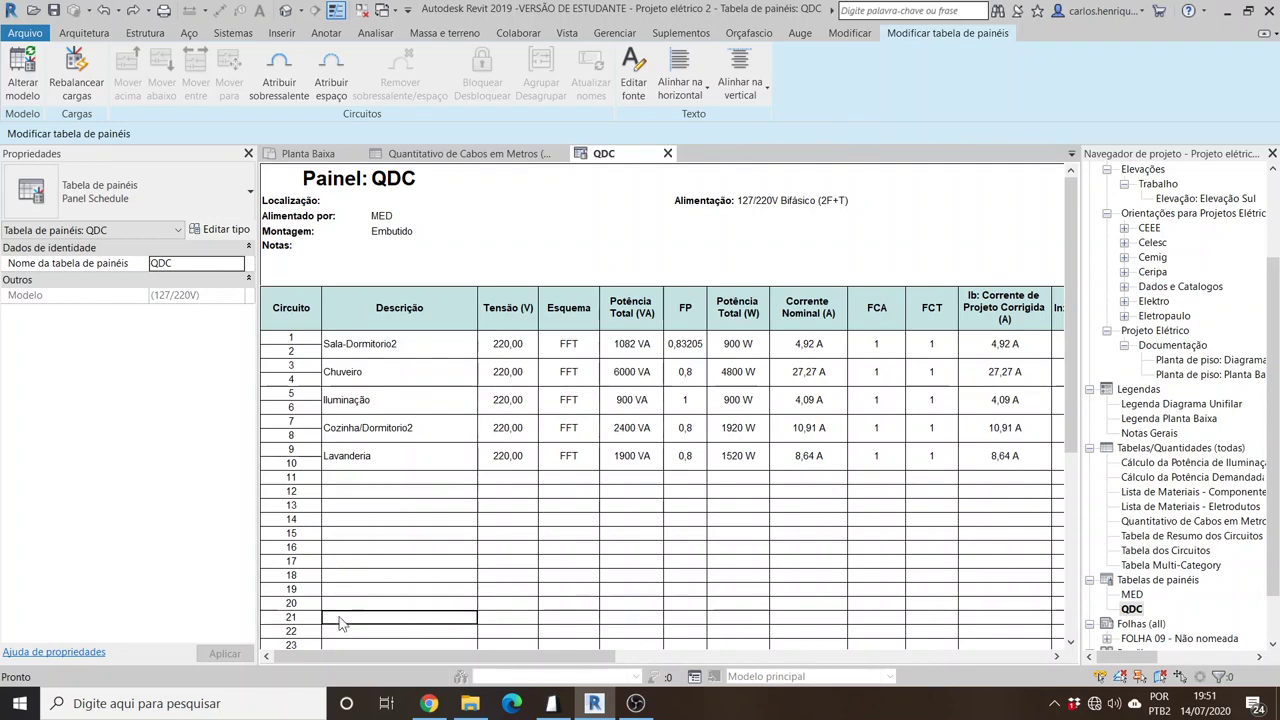
scroll(423, 523, down, 1)
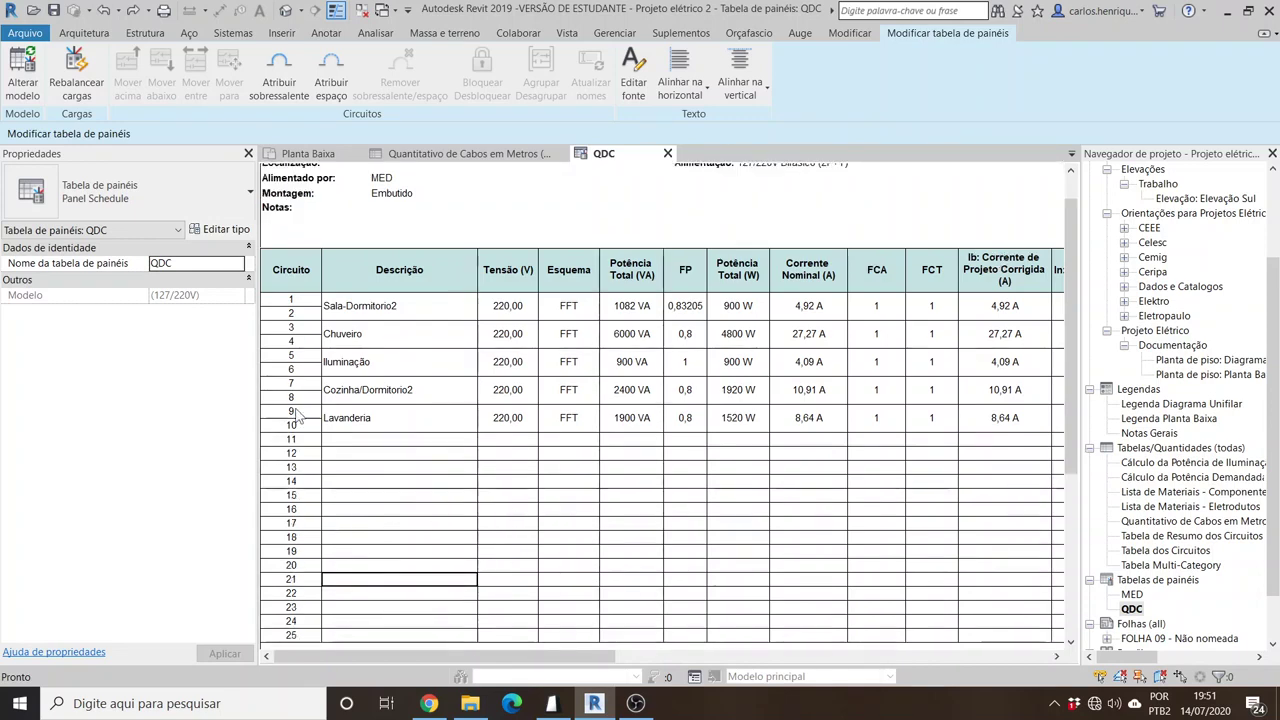
click(390, 635)
scroll(378, 612, down, 2)
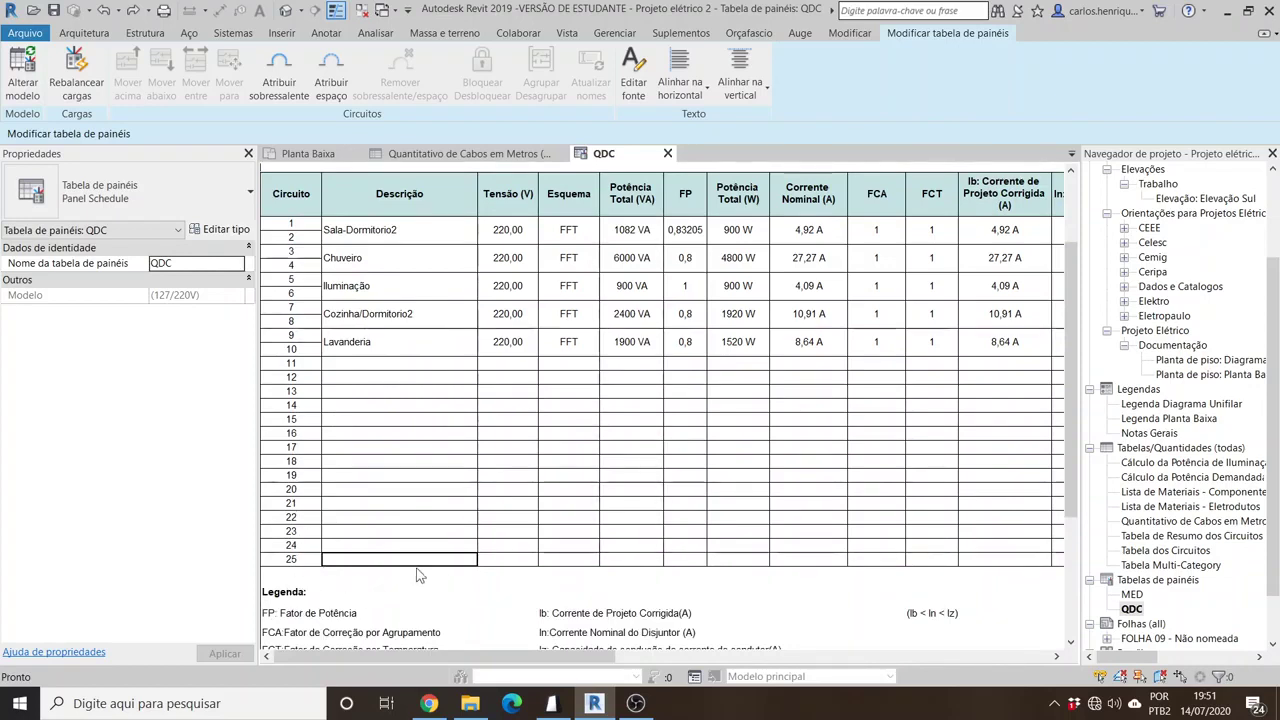
scroll(372, 500, up, 2)
scroll(375, 500, down, 2)
click(383, 437)
click(394, 462)
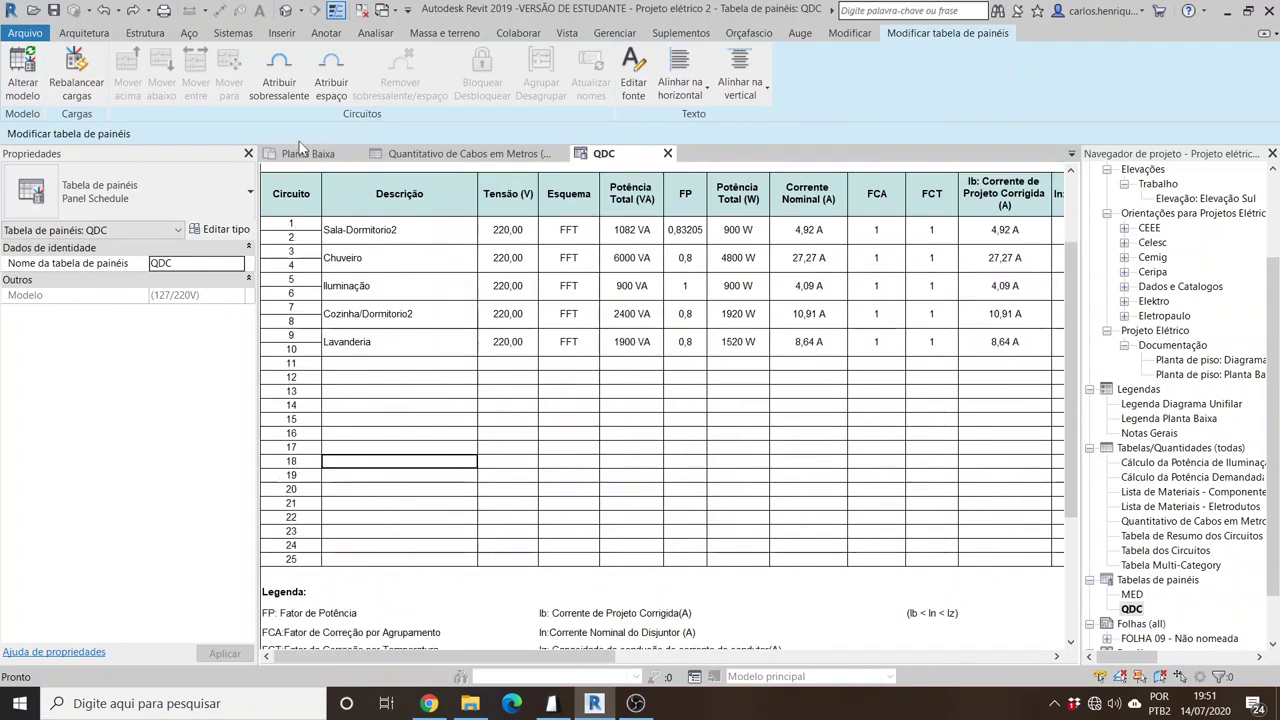
Step: Set the QDC distribution board's Máximo de #1 quebra de pólos to 30 in the Planta Baixa plan
click(298, 155)
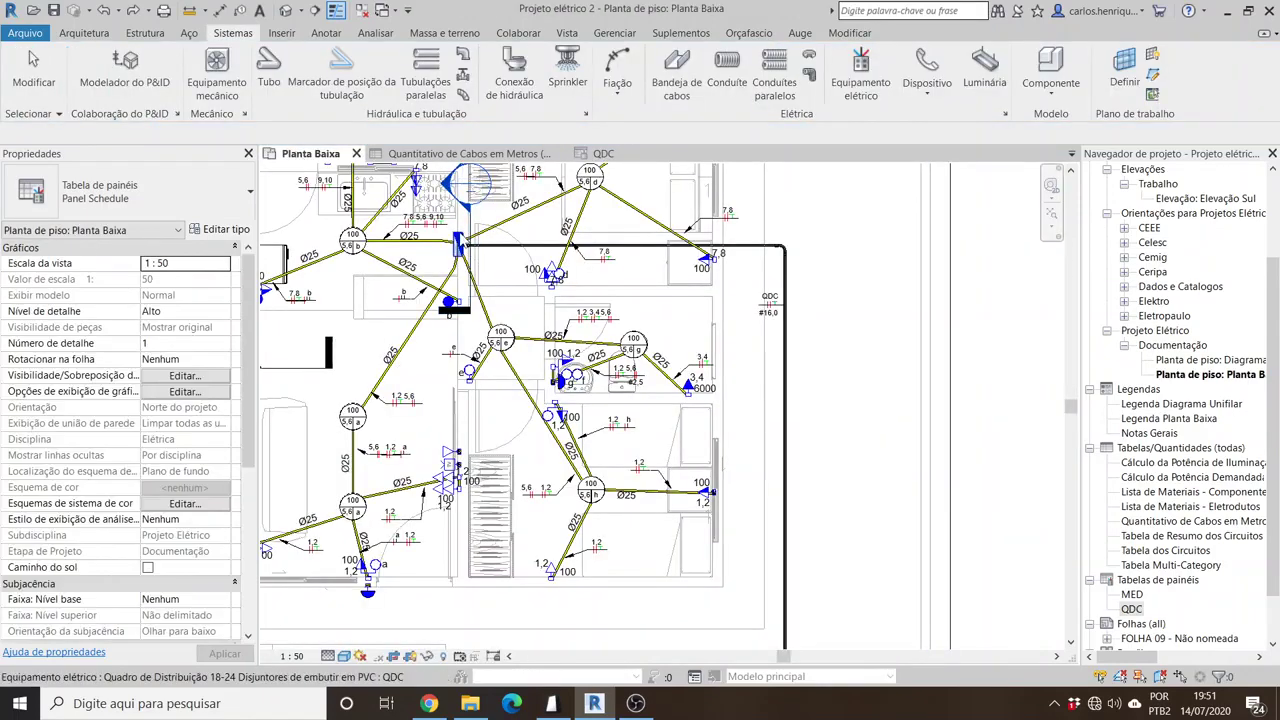
scroll(460, 242, up, 2)
scroll(460, 242, up, 1)
click(459, 250)
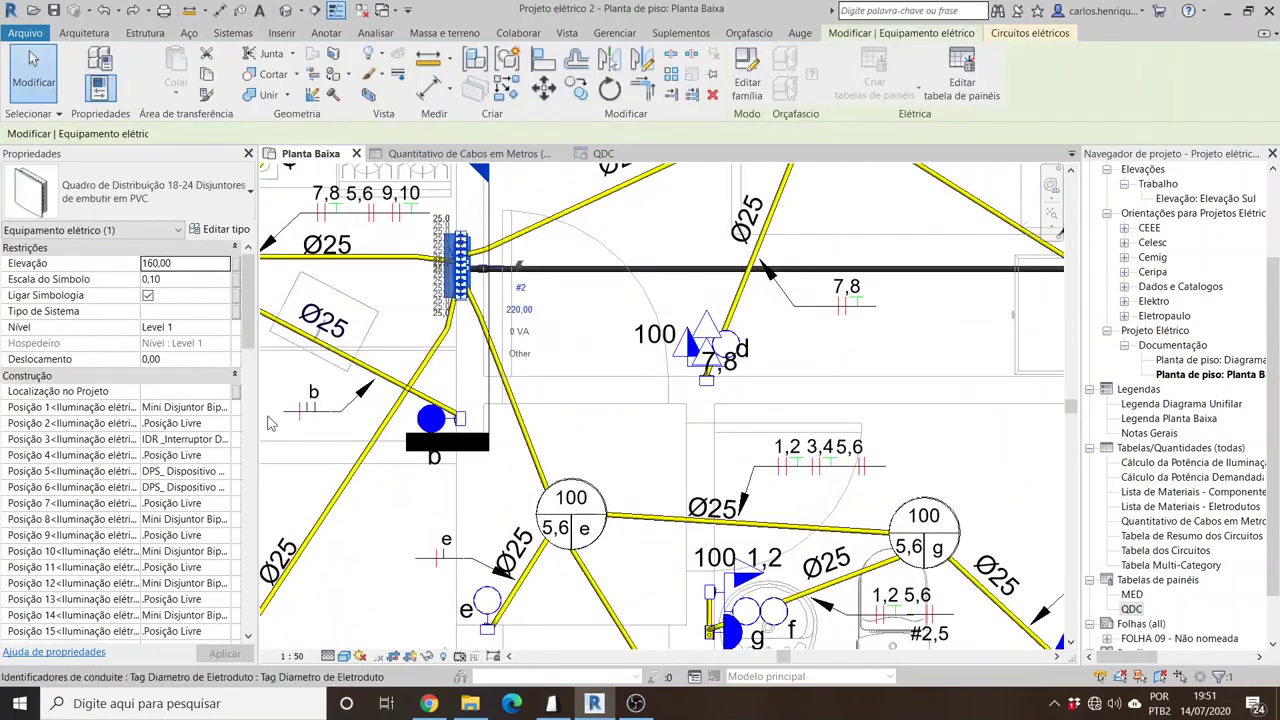
scroll(190, 548, down, 15)
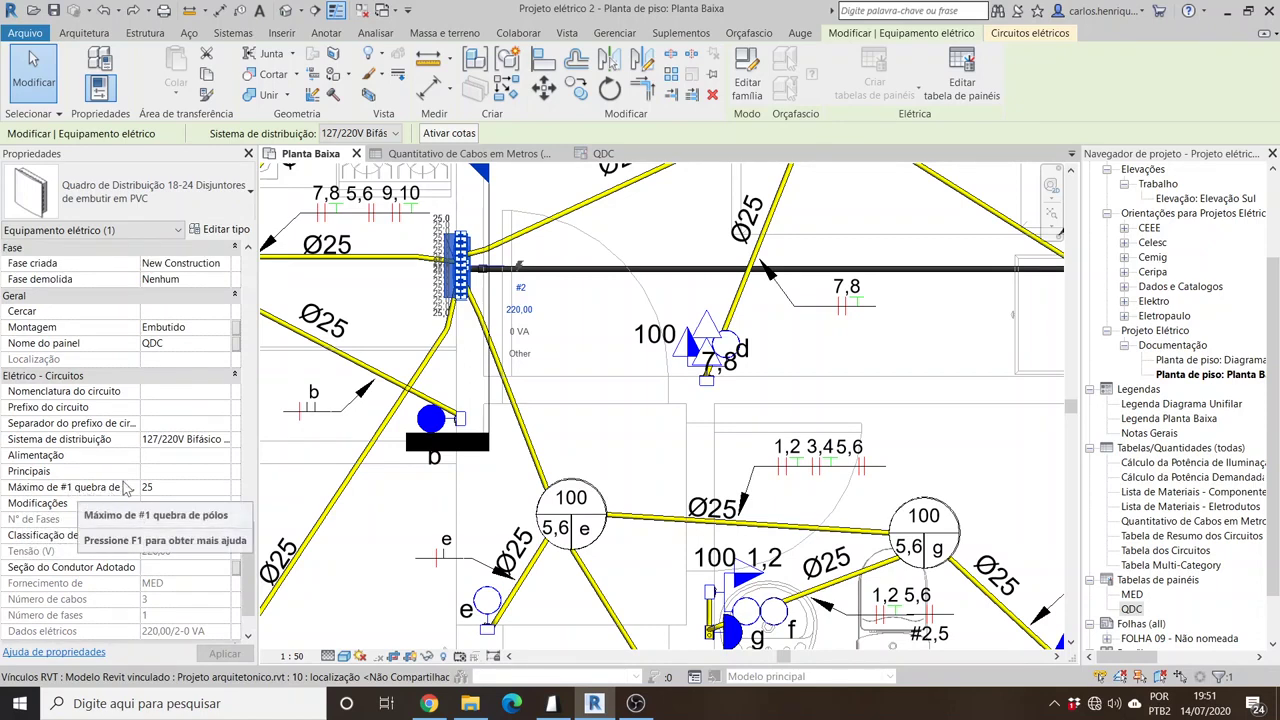
click(156, 488)
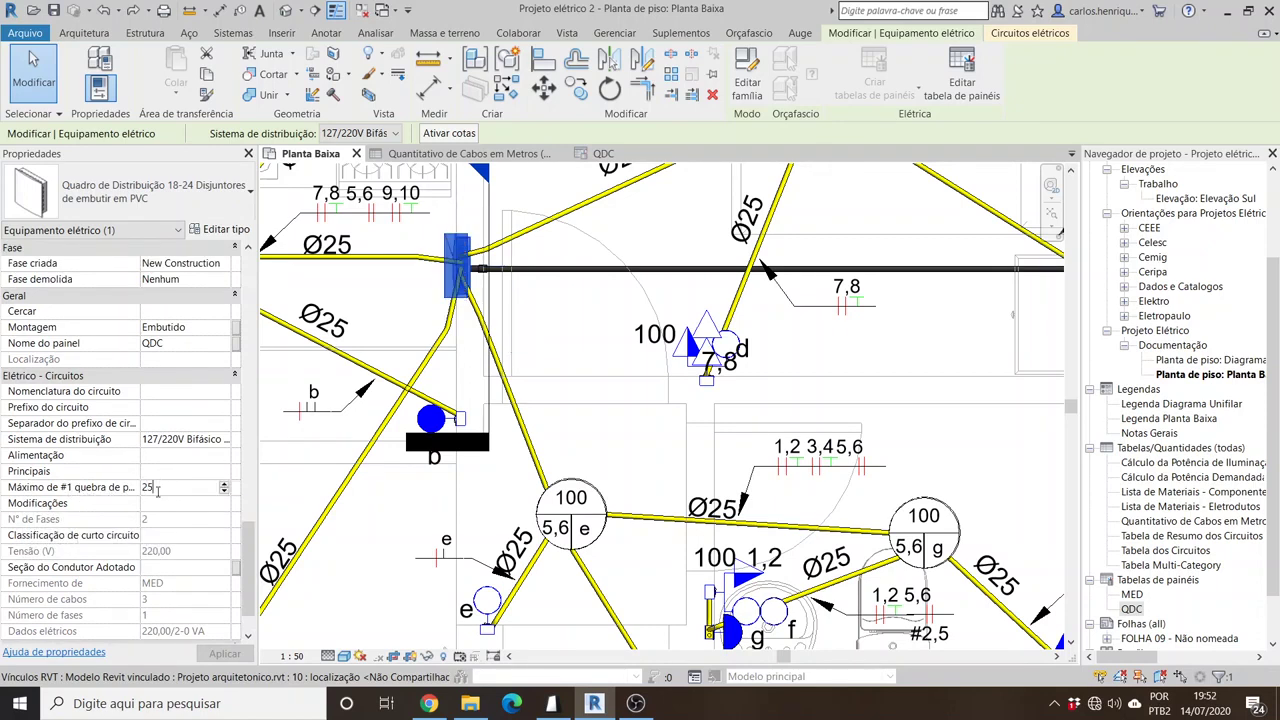
text(30)
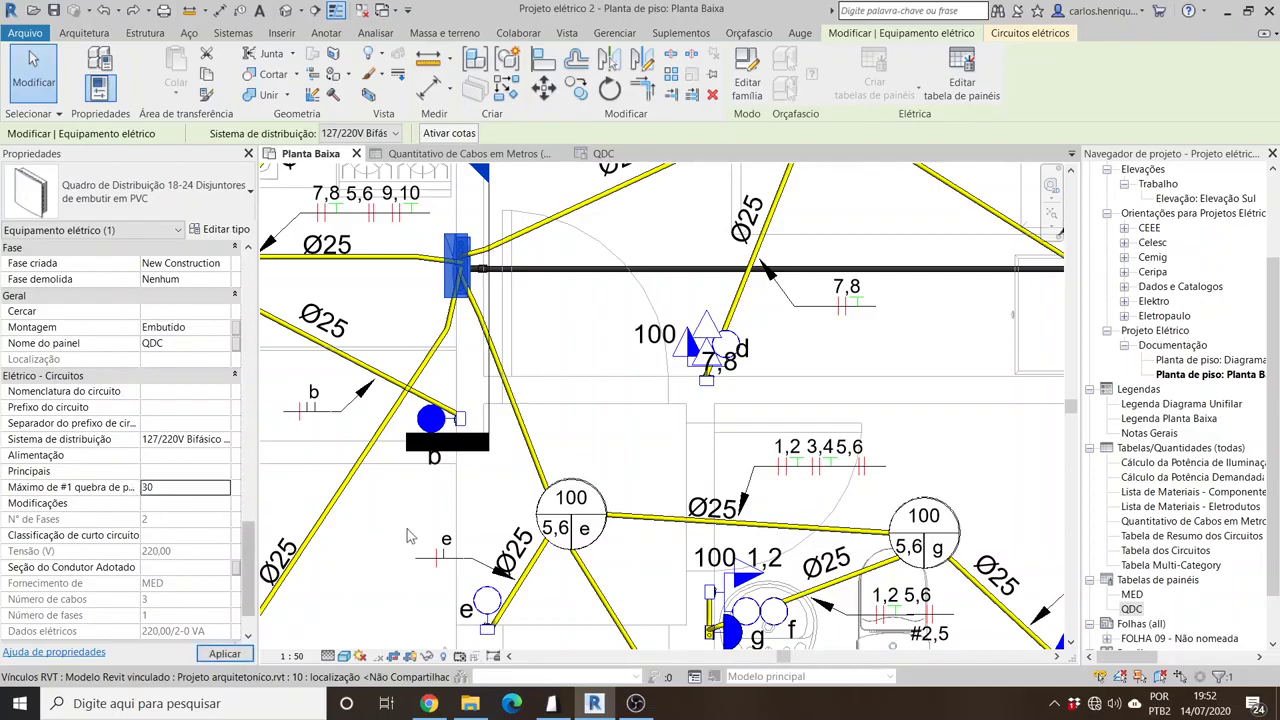
click(590, 409)
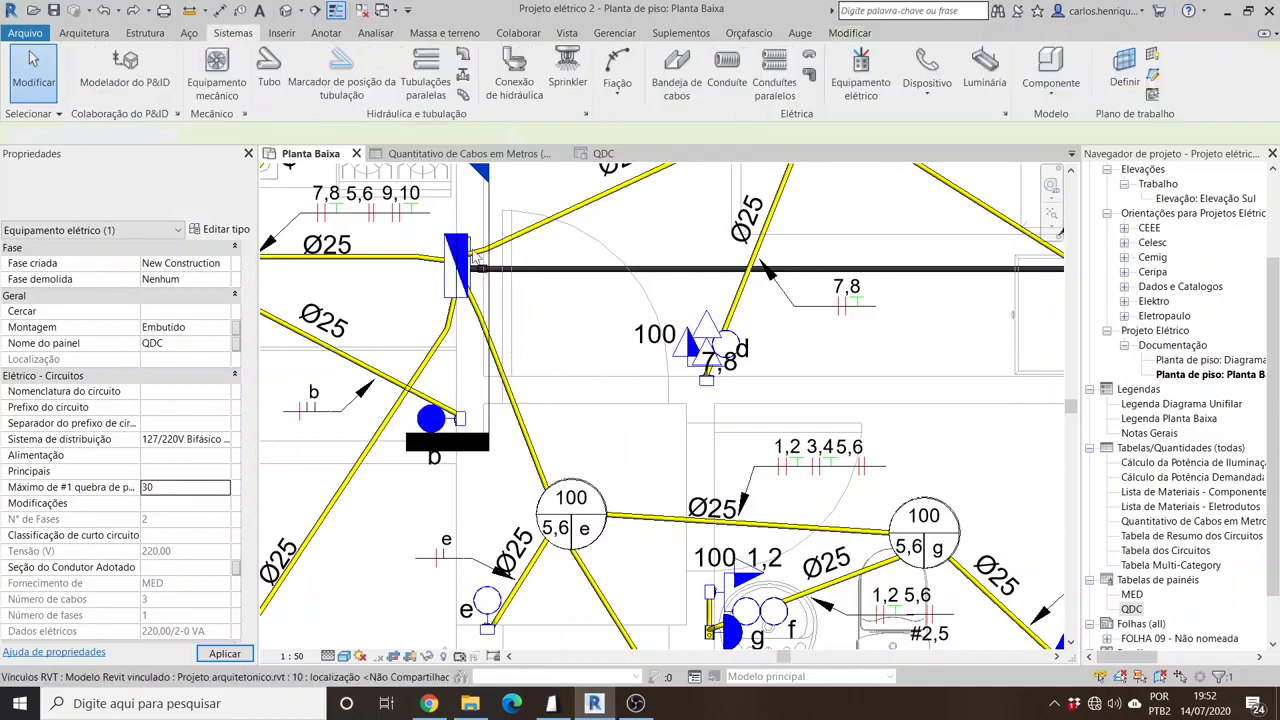
Step: Examine the circuit rows of the QDC panel schedule, from the used circuits down to circuit 30
click(601, 153)
scroll(457, 460, down, 5)
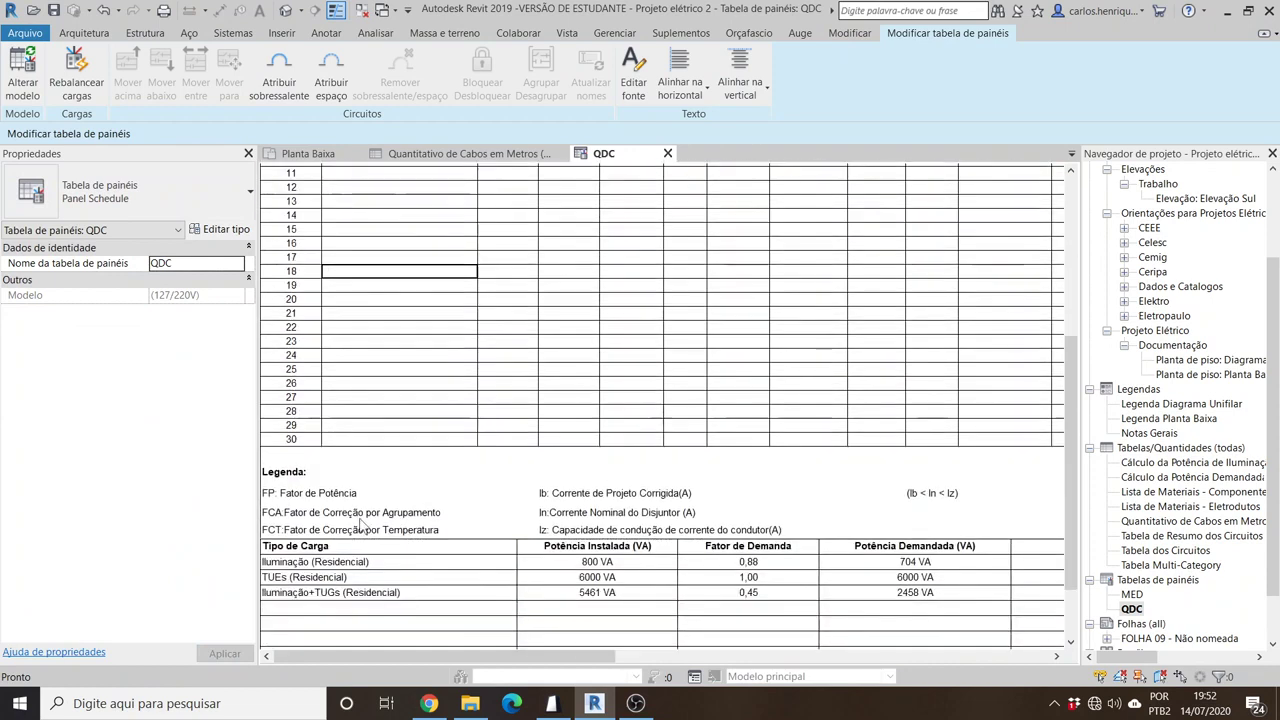
click(287, 441)
click(384, 440)
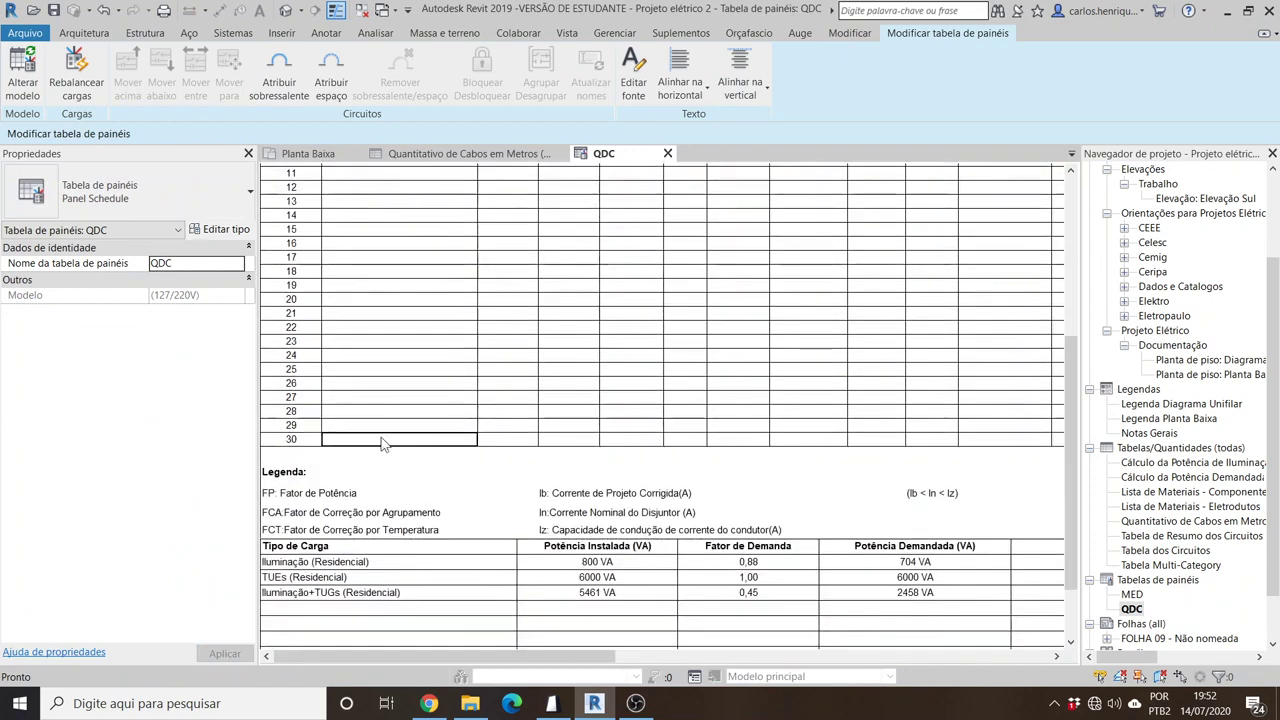
scroll(383, 442, up, 3)
click(410, 326)
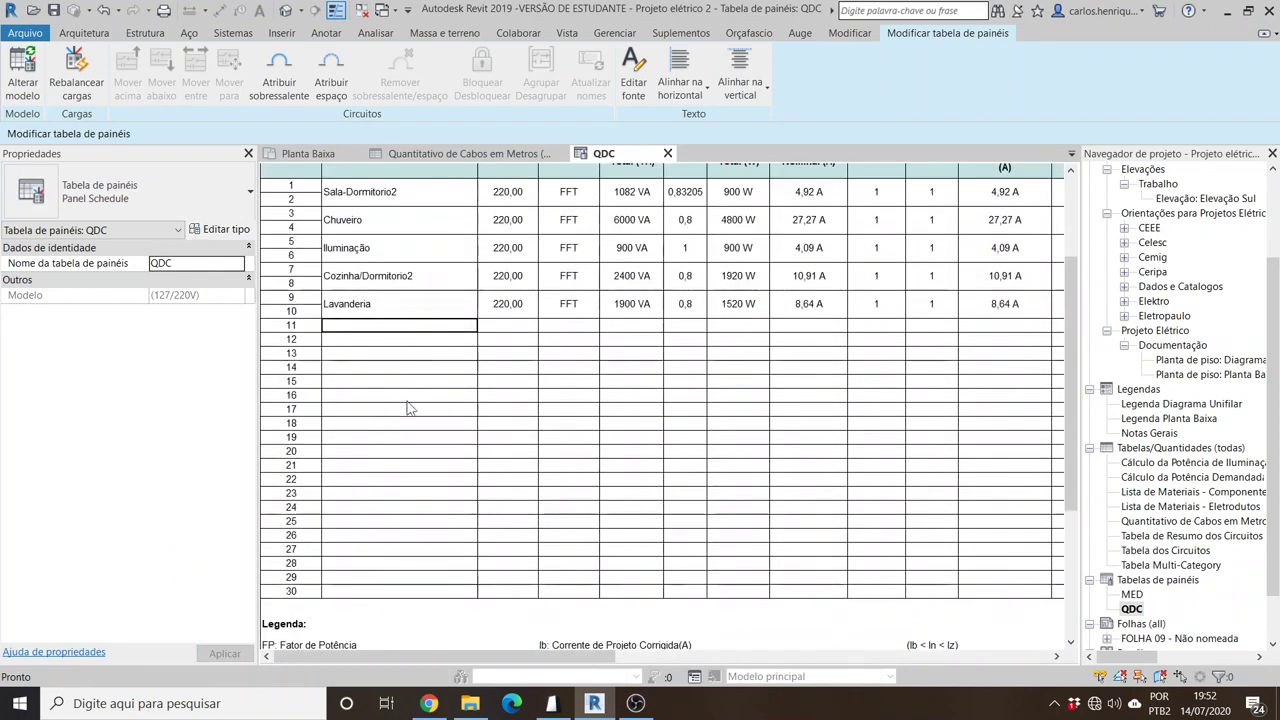
scroll(418, 412, up, 1)
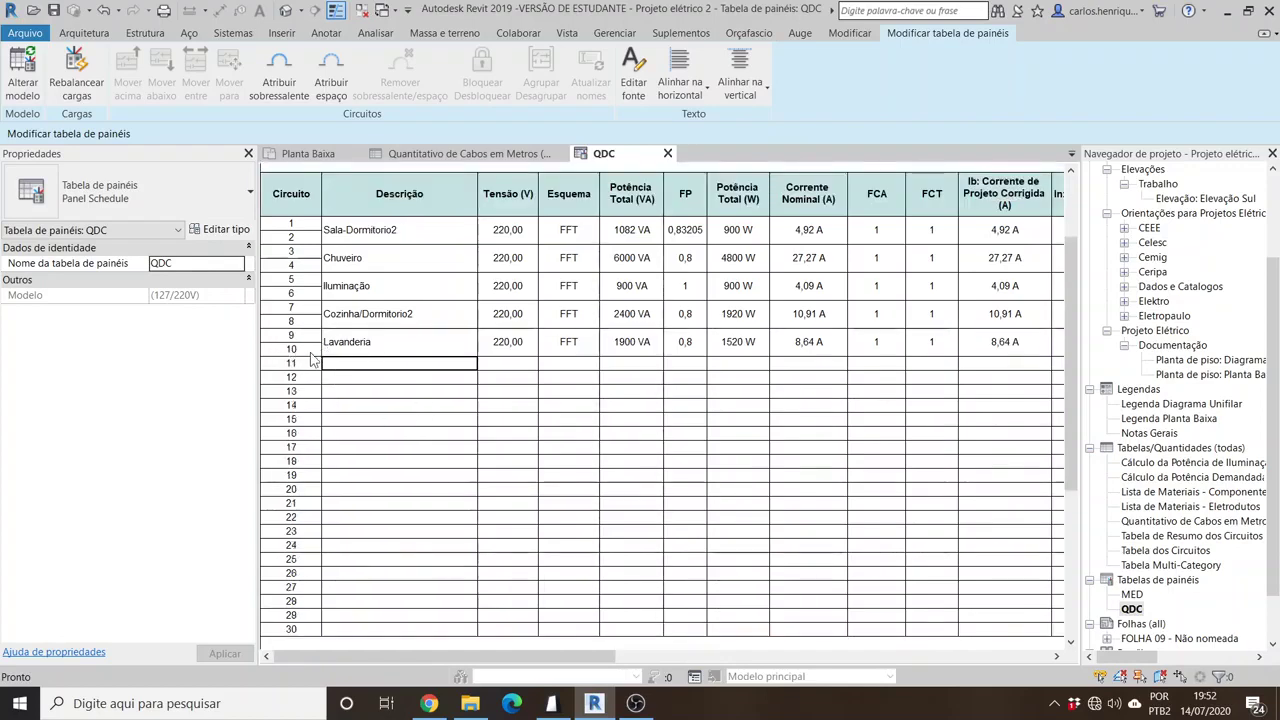
scroll(316, 414, down, 3)
scroll(316, 414, up, 2)
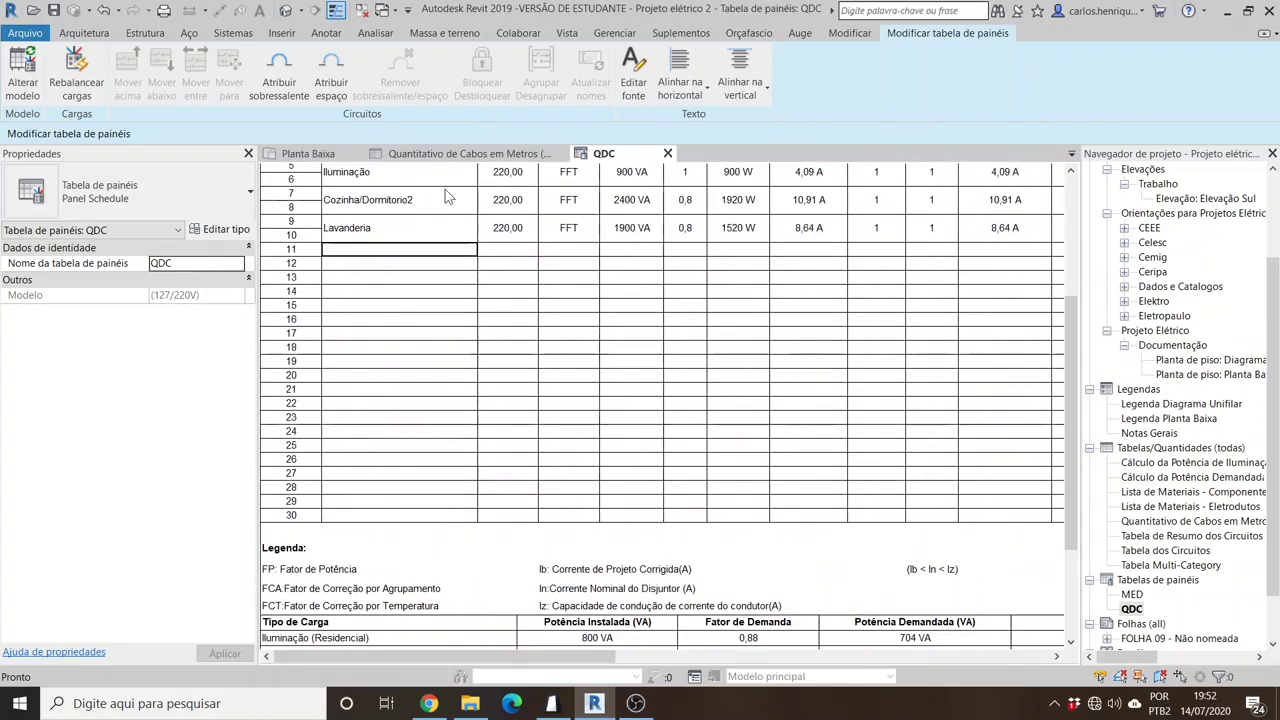
Step: Set the QDC distribution board's Máximo de #1 quebra de pólos to 10, and check the QDC panel schedule
click(308, 154)
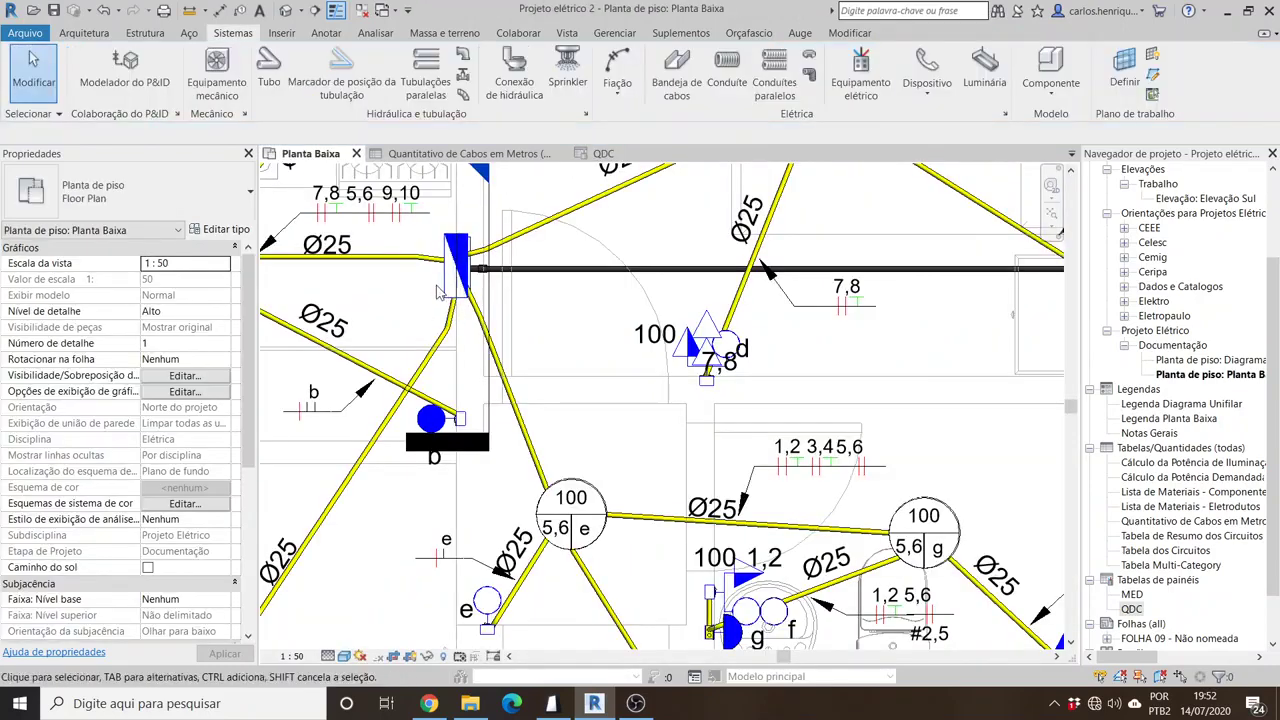
click(441, 292)
scroll(170, 537, down, 10)
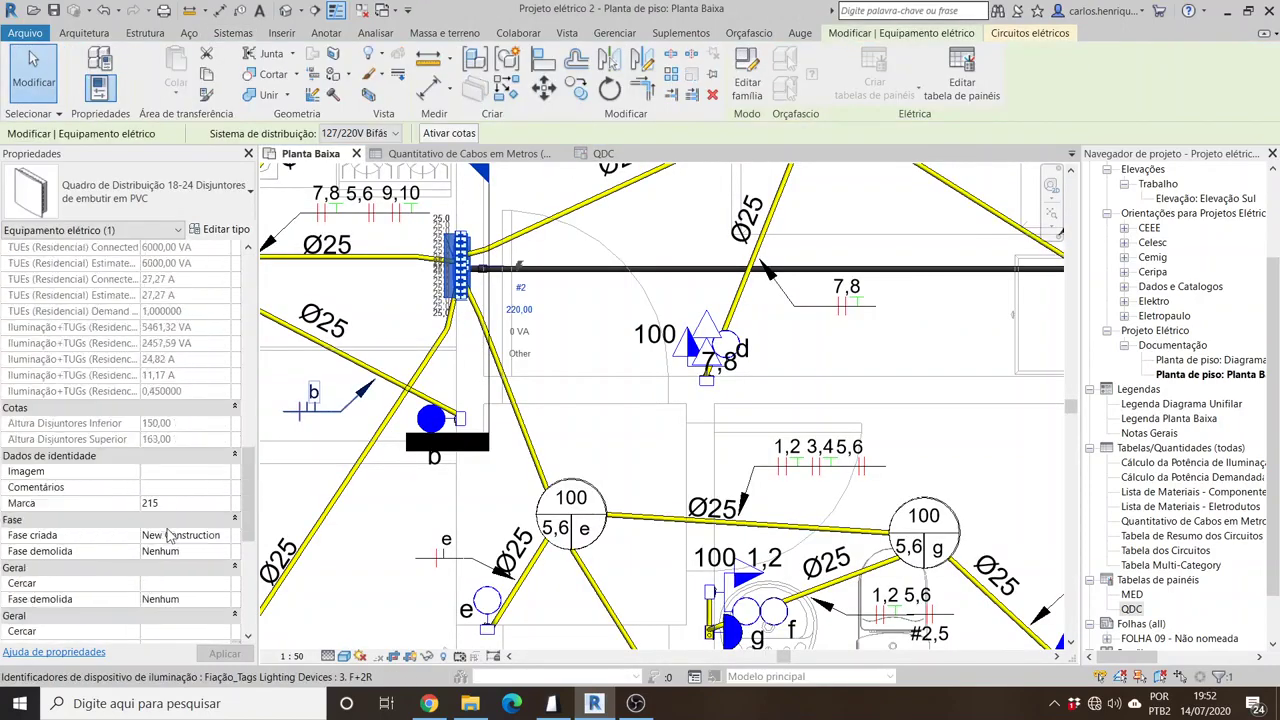
click(185, 501)
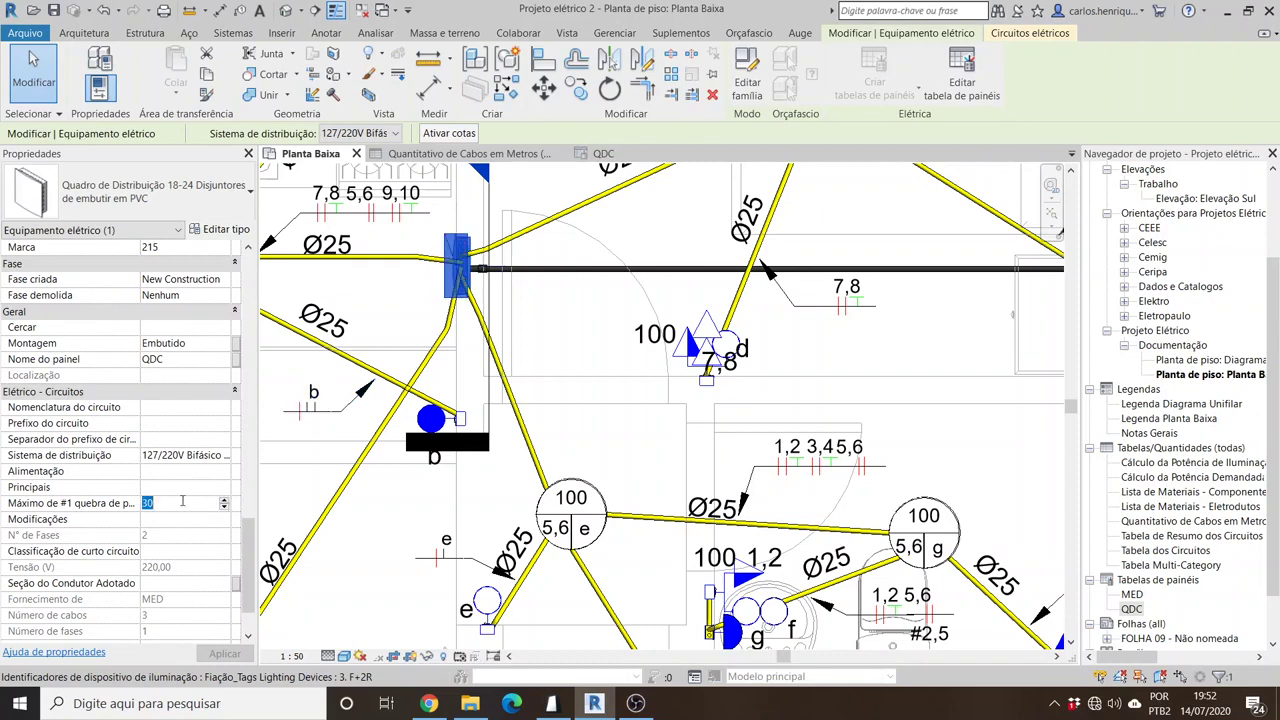
text(10)
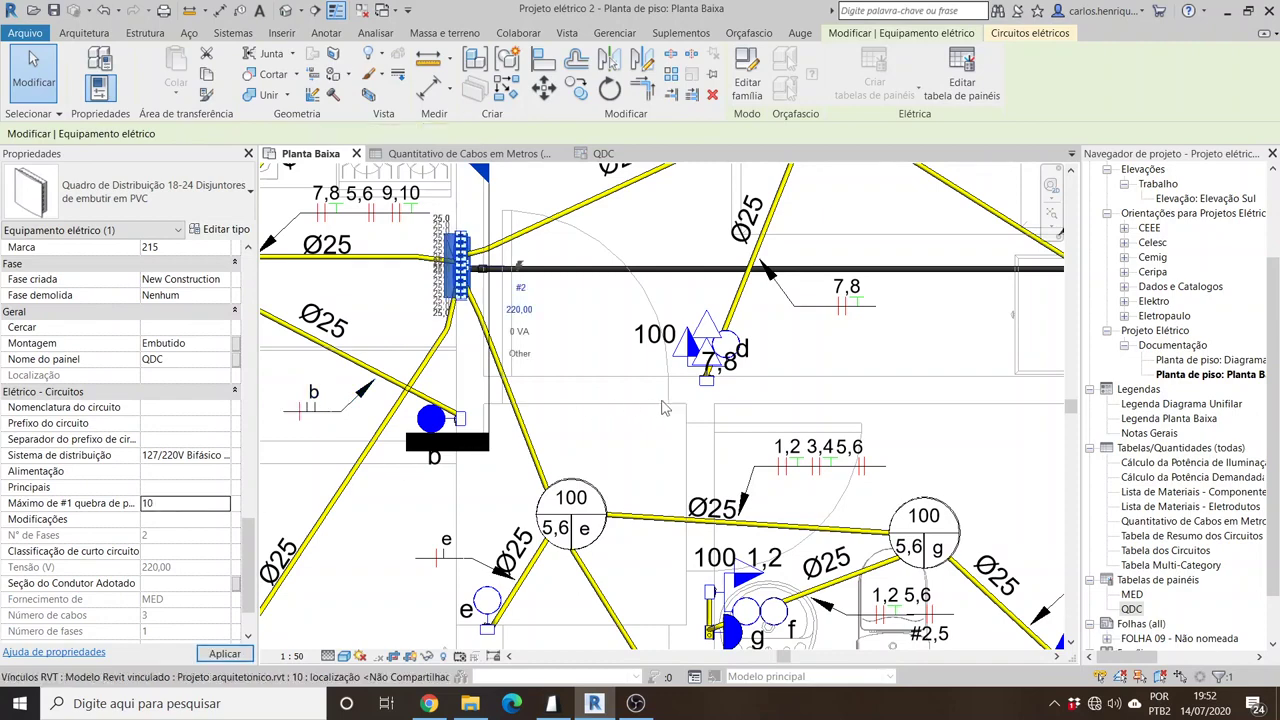
click(606, 443)
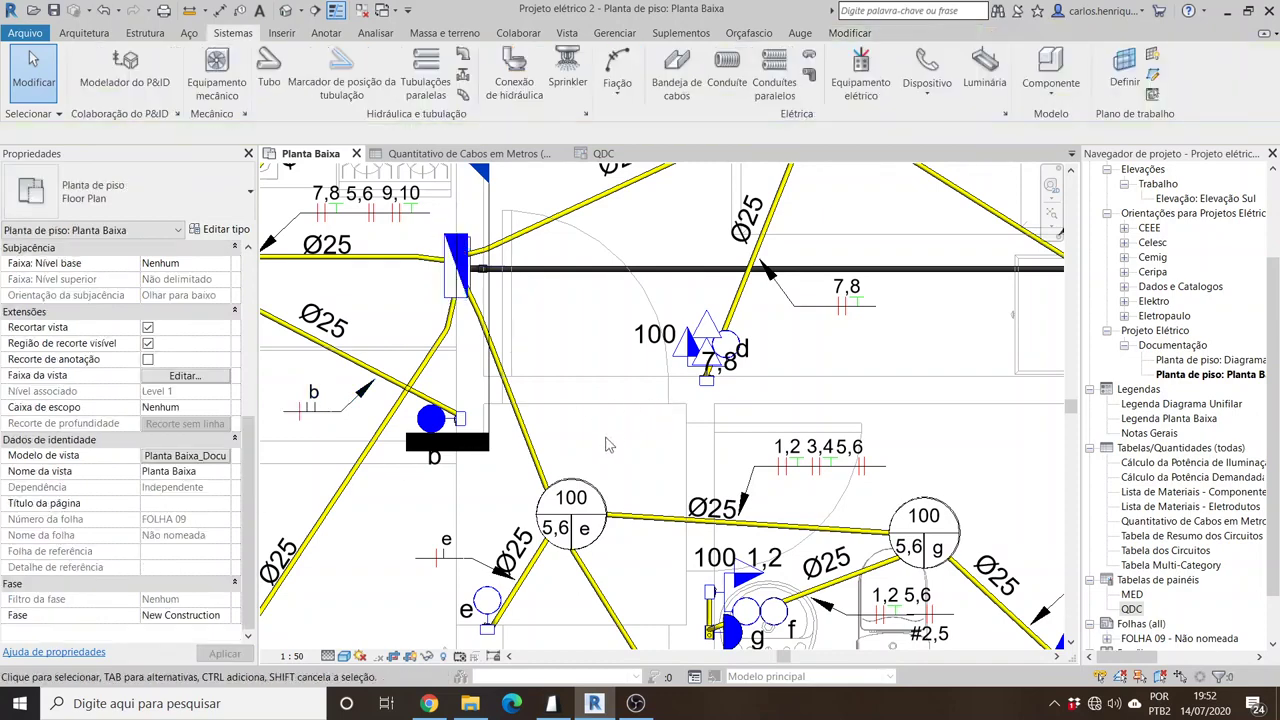
click(603, 153)
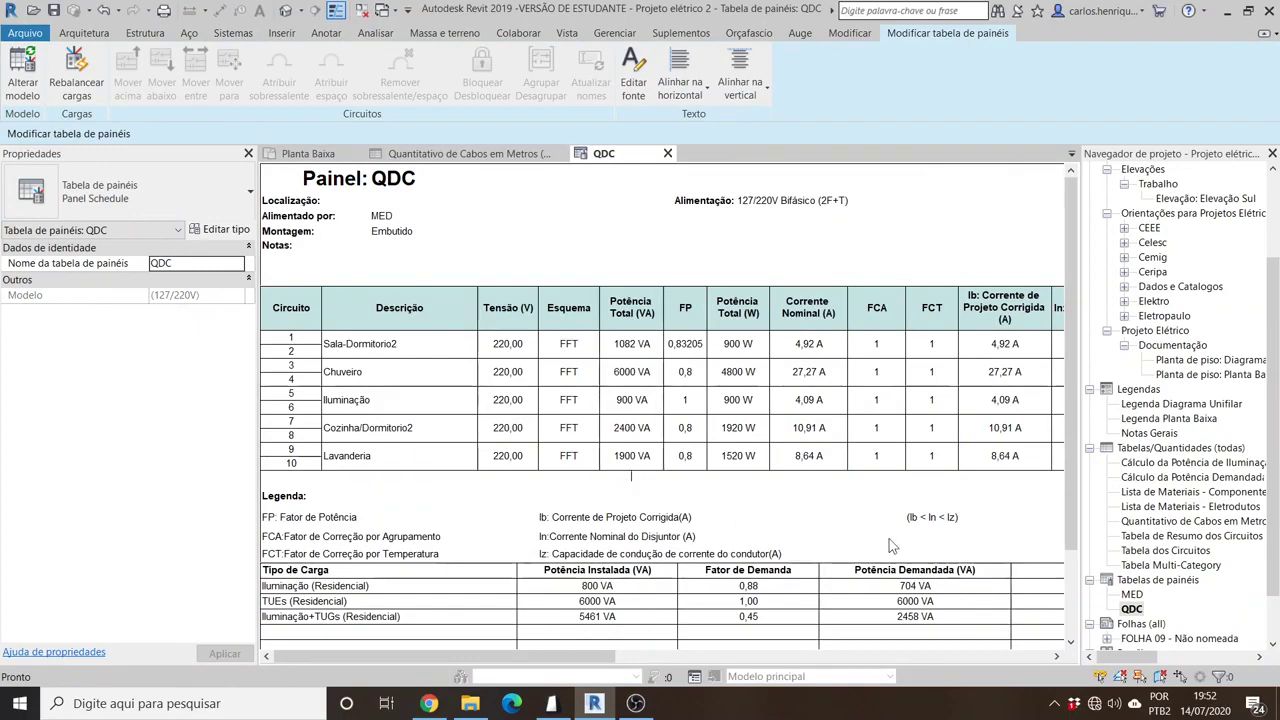
Step: Return to the Planta Baixa plan and examine the QDC distribution board and the conduits around it
click(305, 154)
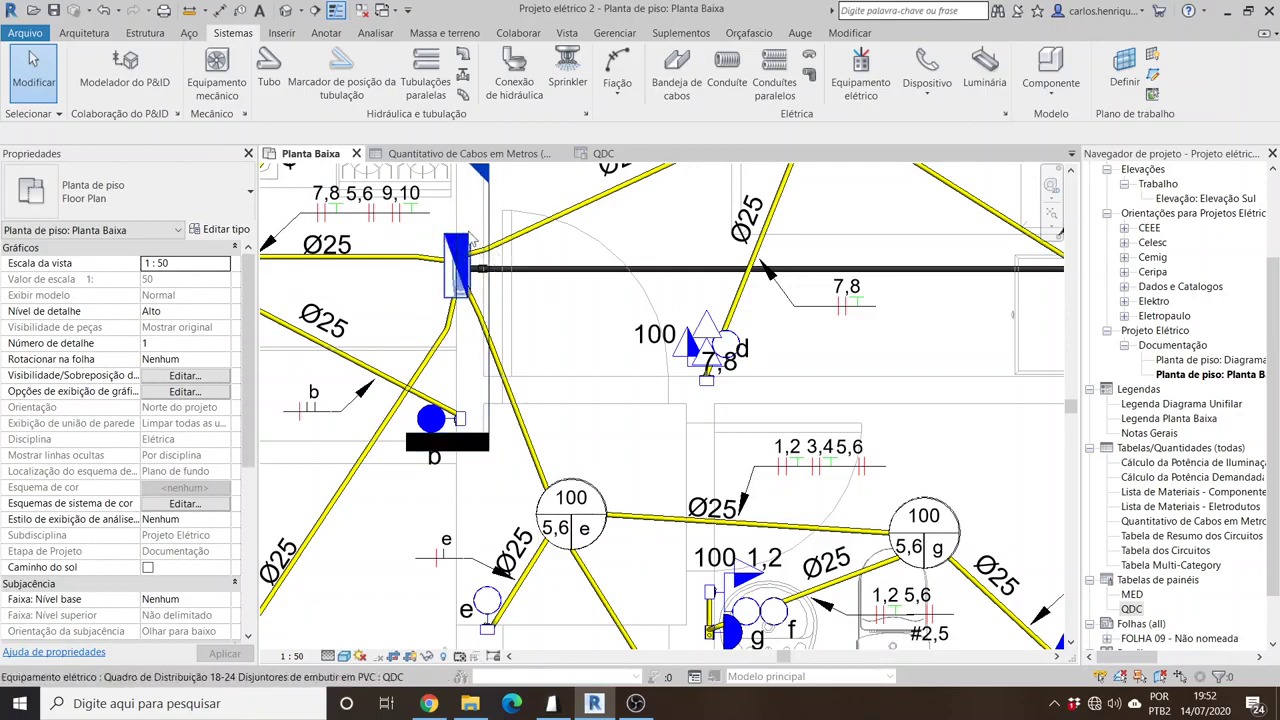
scroll(520, 440, down, 2)
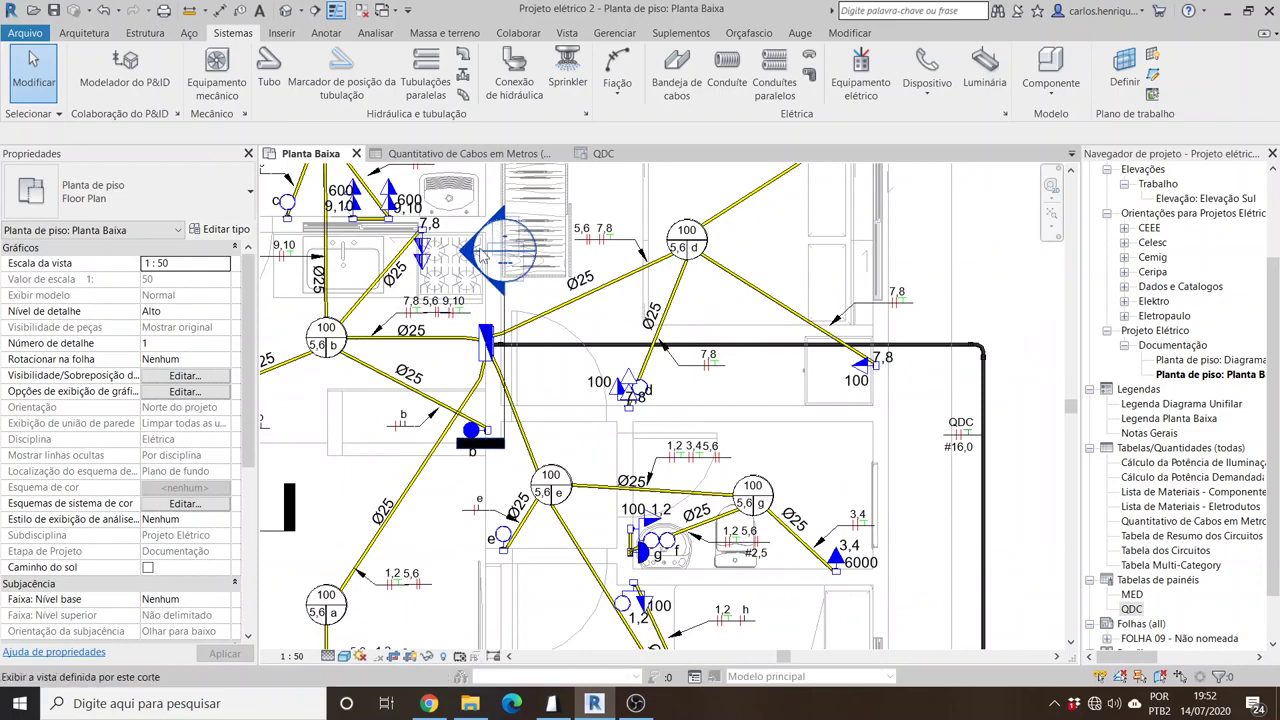
scroll(487, 285, up, 3)
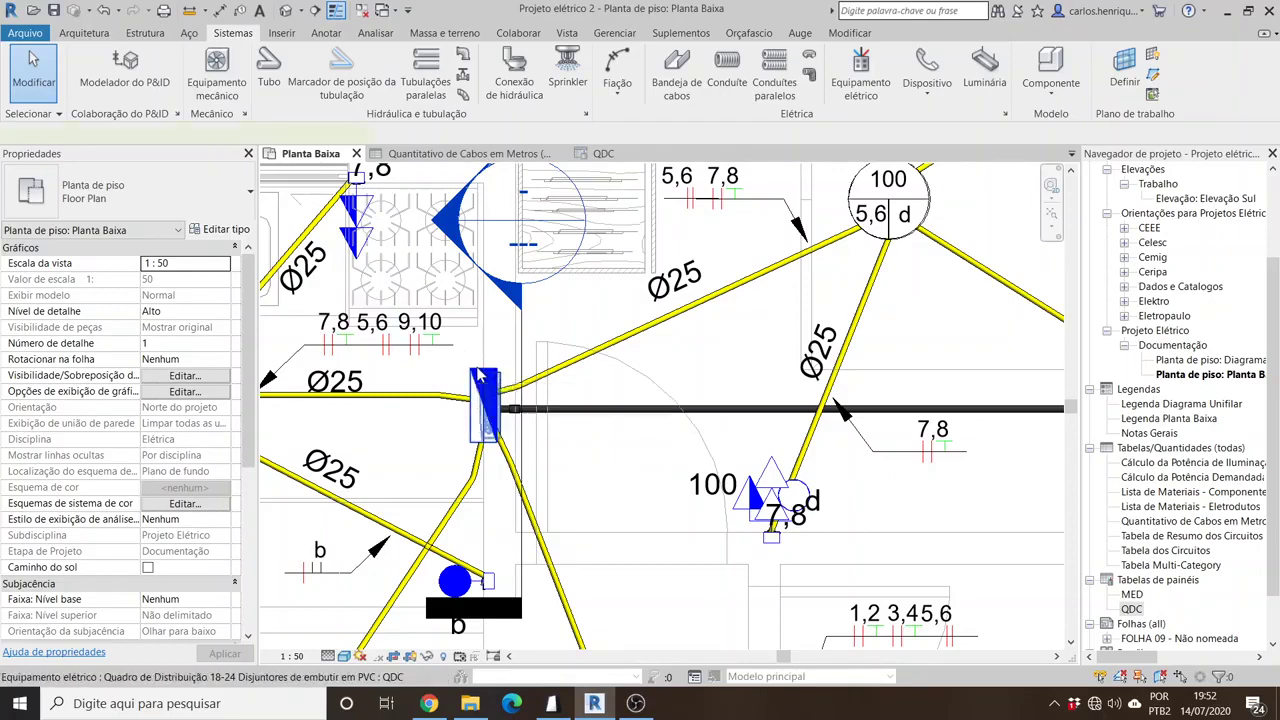
click(481, 376)
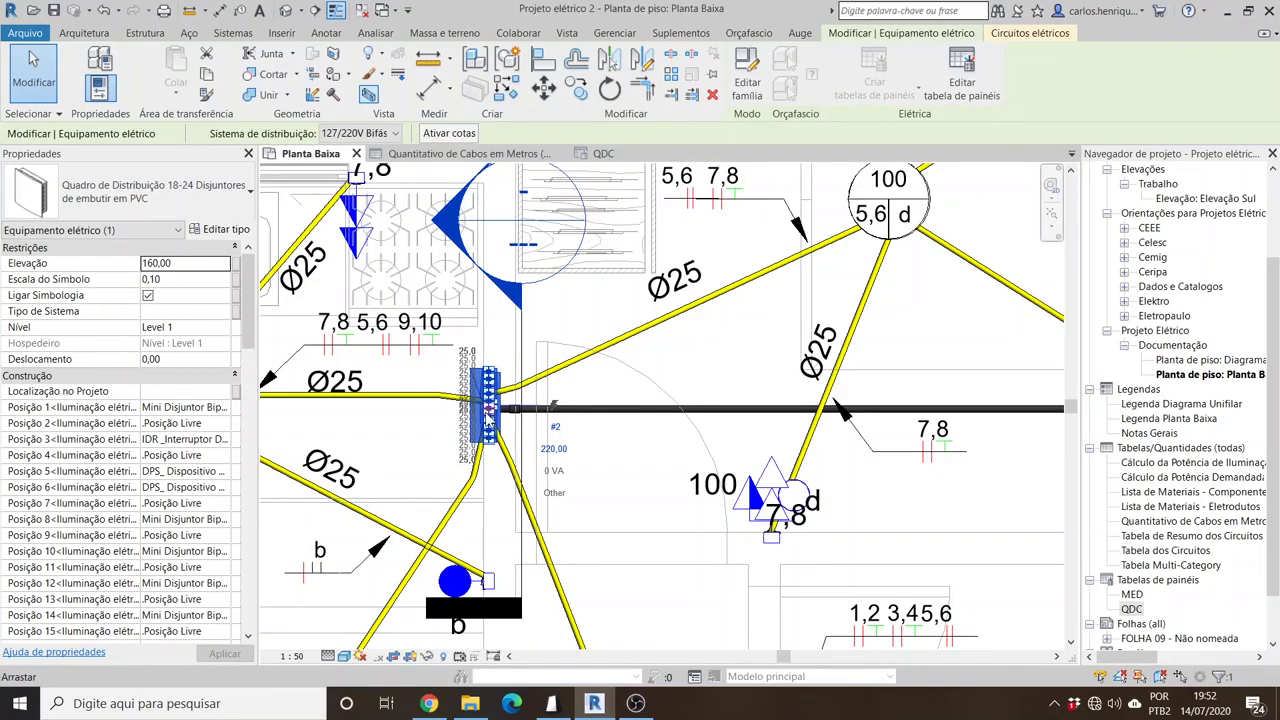
click(620, 484)
scroll(477, 387, down, 4)
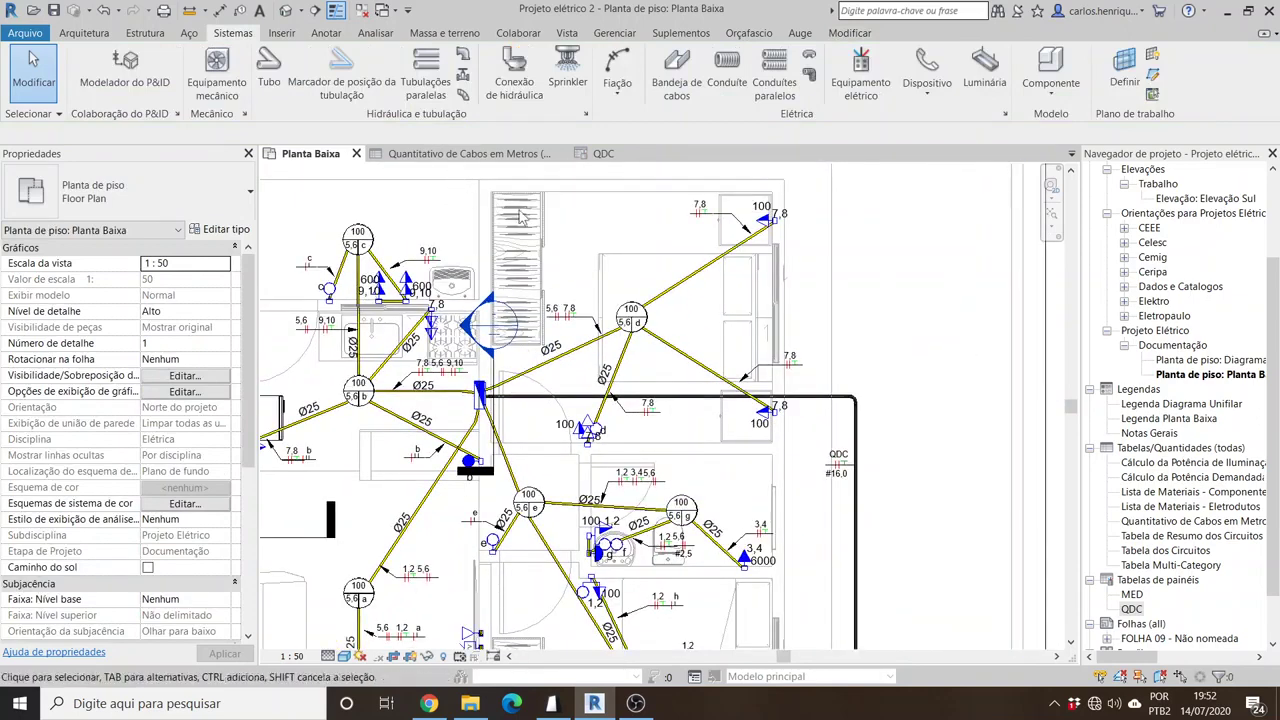
Step: Try a 3D selection box around the QDC board and the adjoining bedroom's conduits and devices, then close the 3D view
drag(450, 170, 866, 444)
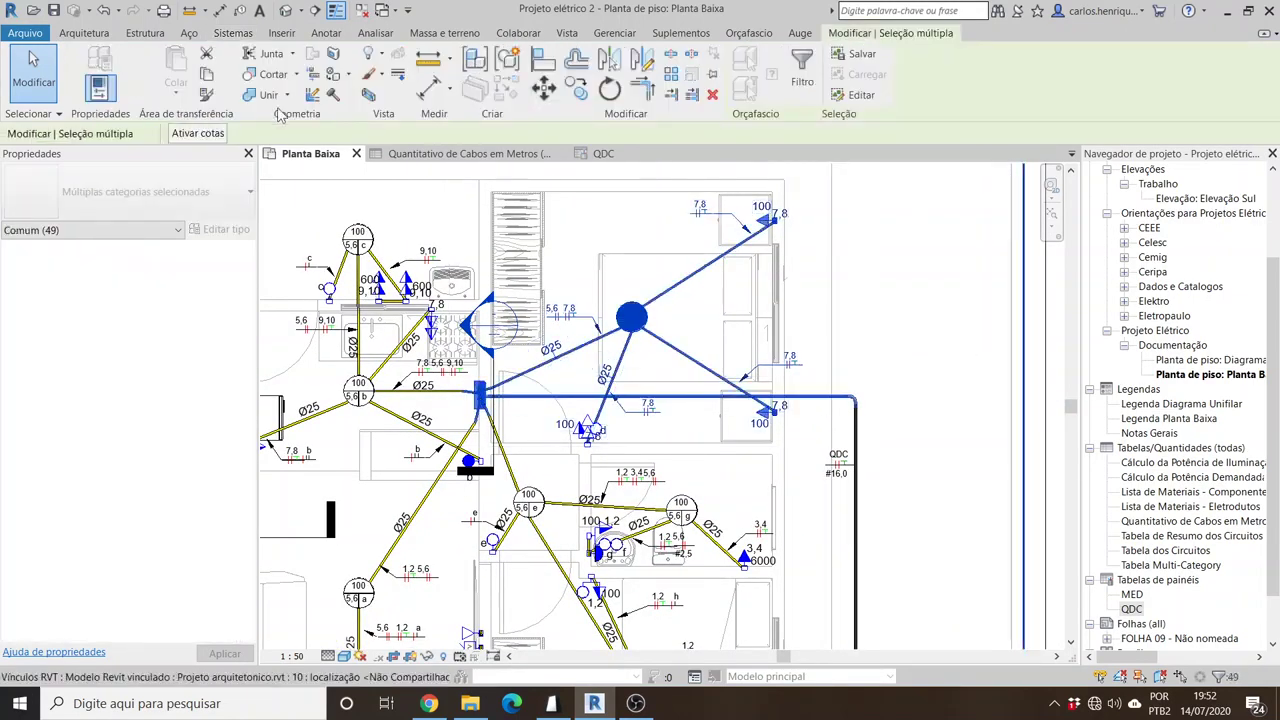
click(364, 93)
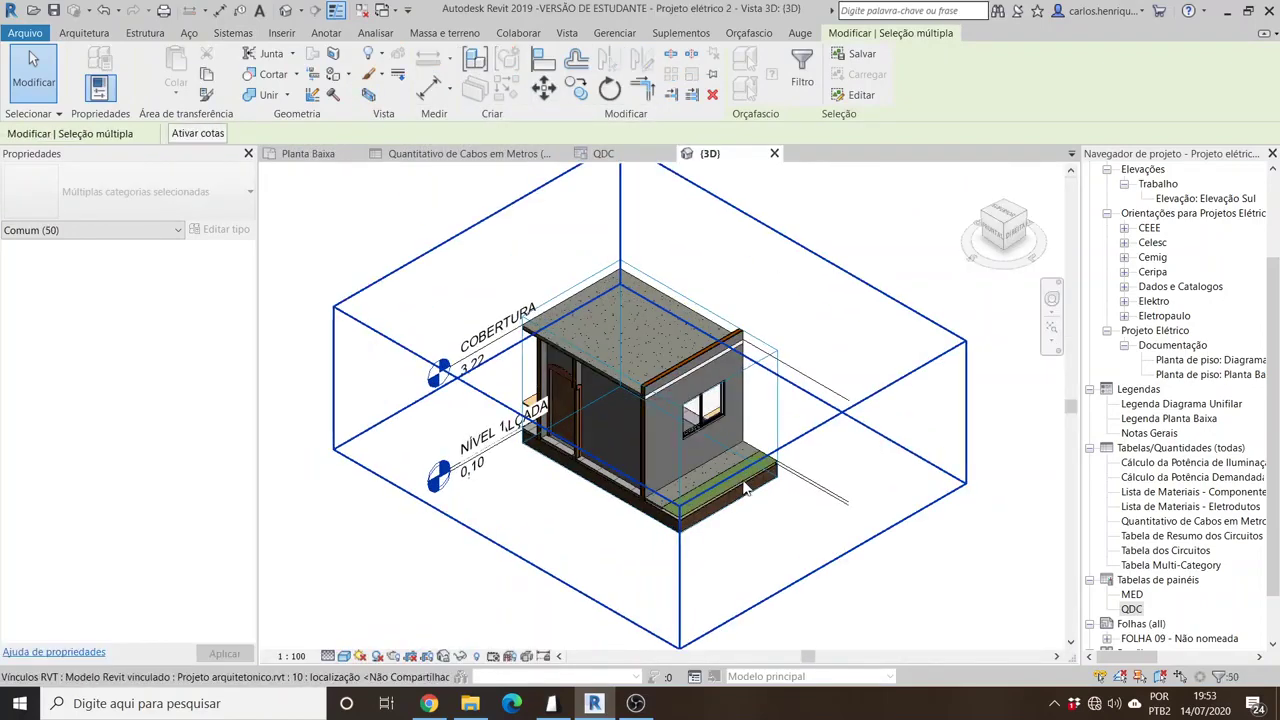
click(774, 154)
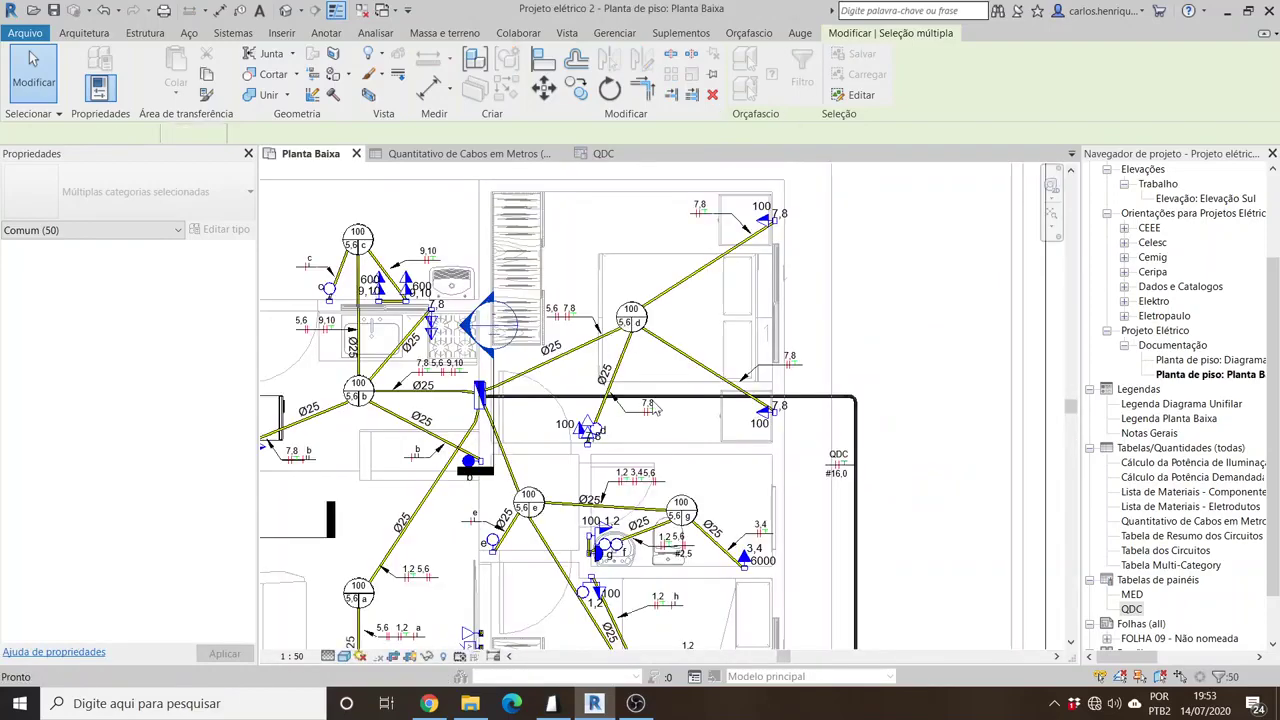
Step: Show only the QDC distribution board and its surrounding wall in a 3D selection box
scroll(480, 398, up, 2)
click(497, 410)
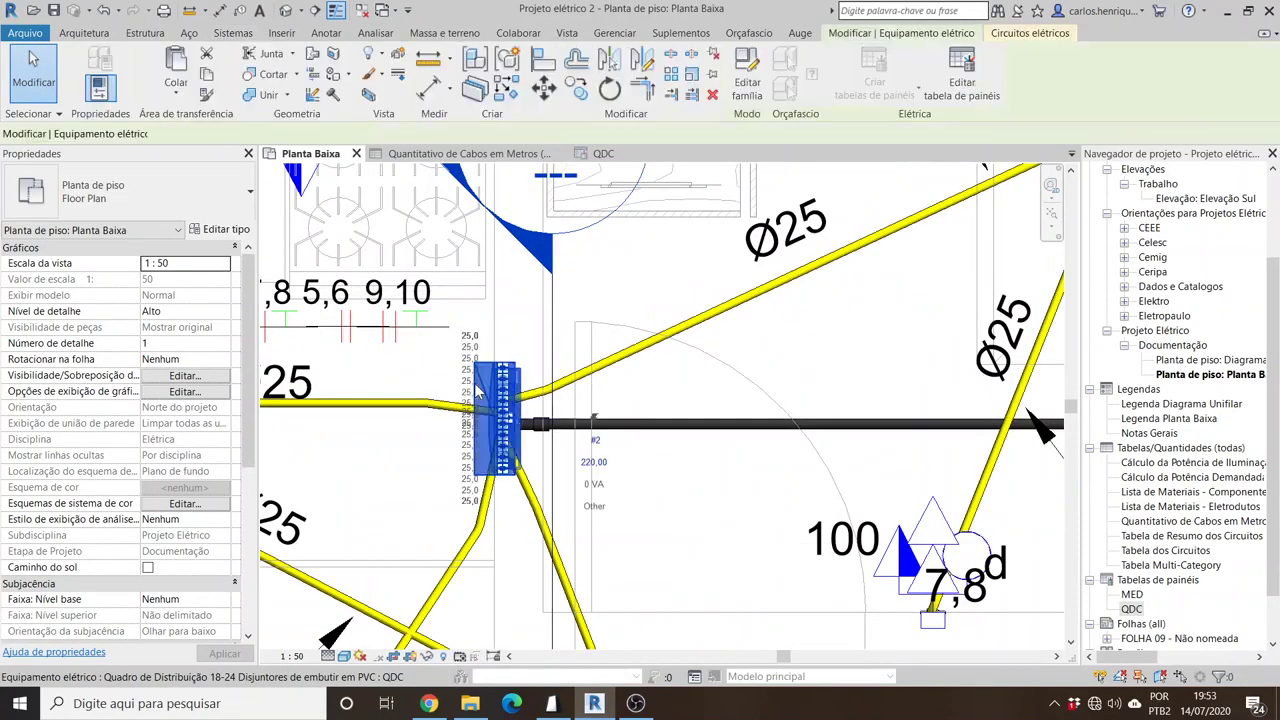
click(368, 97)
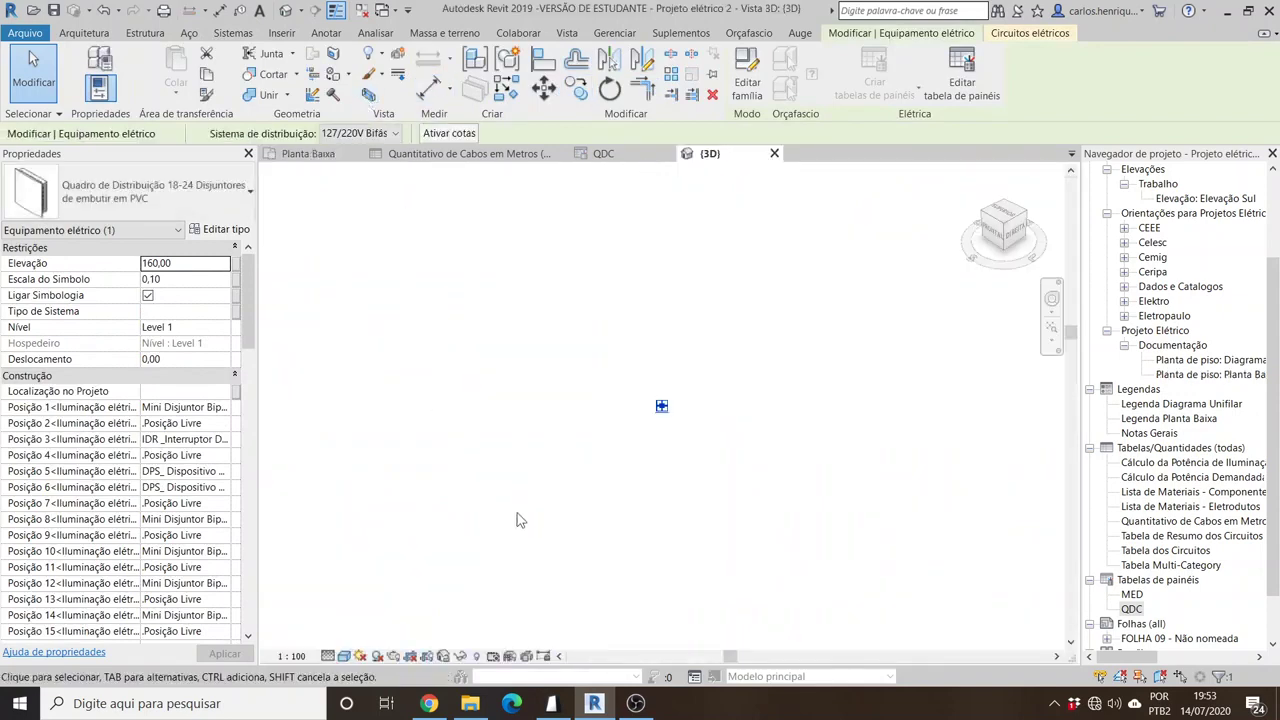
scroll(675, 419, up, 4)
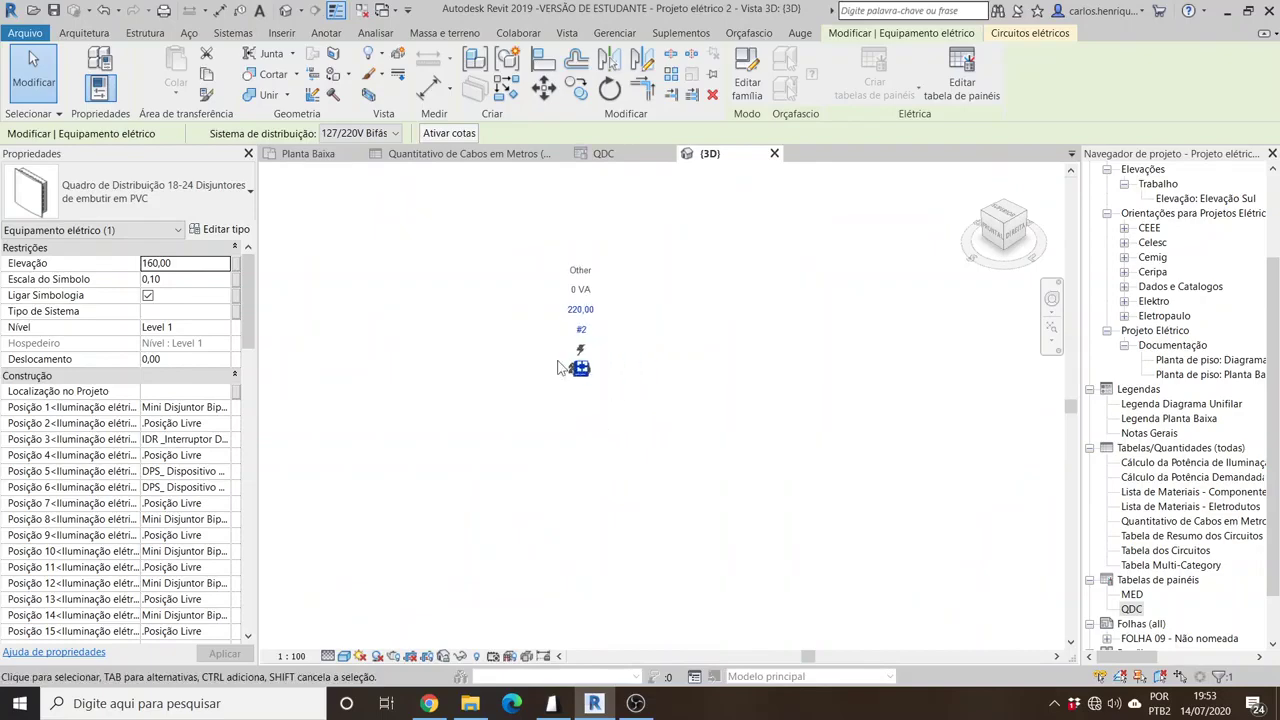
scroll(567, 370, up, 6)
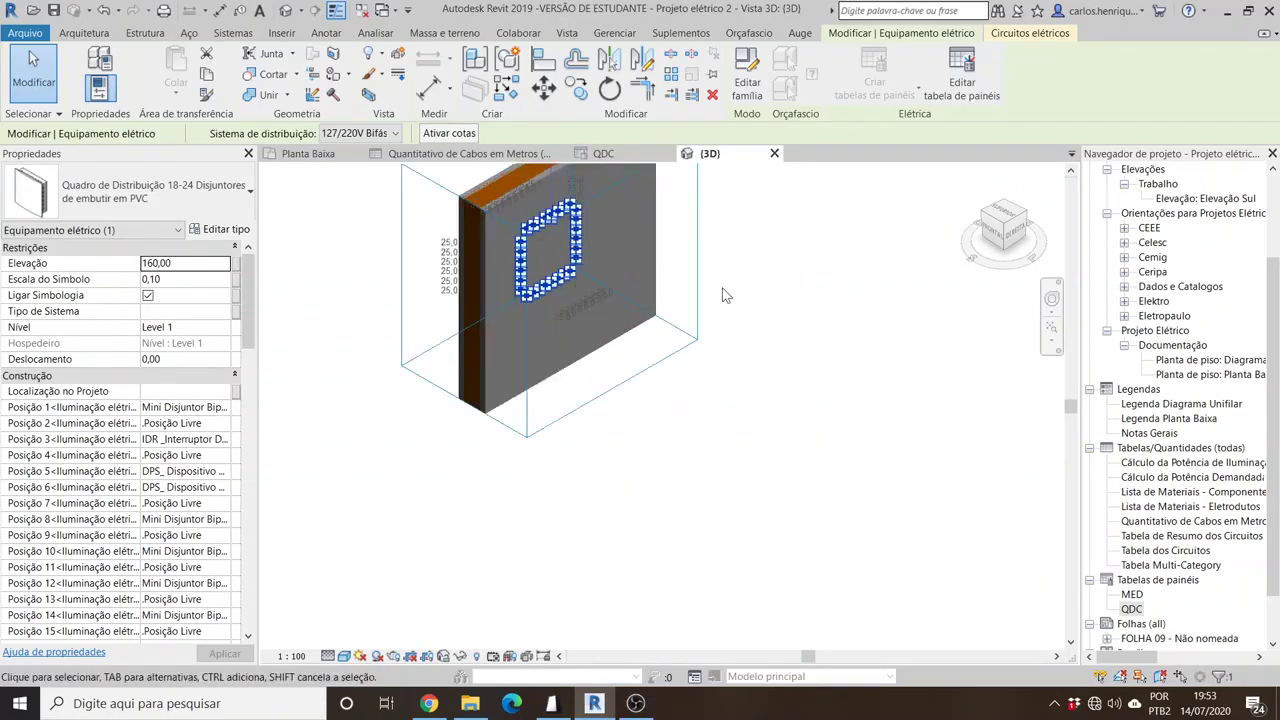
Step: Try shifting the section box around the QDC board's wall, then undo the shift
click(812, 298)
mouse_move(646, 450)
shift+middle_down()
mouse_move(564, 318)
mouse_move(636, 436)
shift+middle_up()
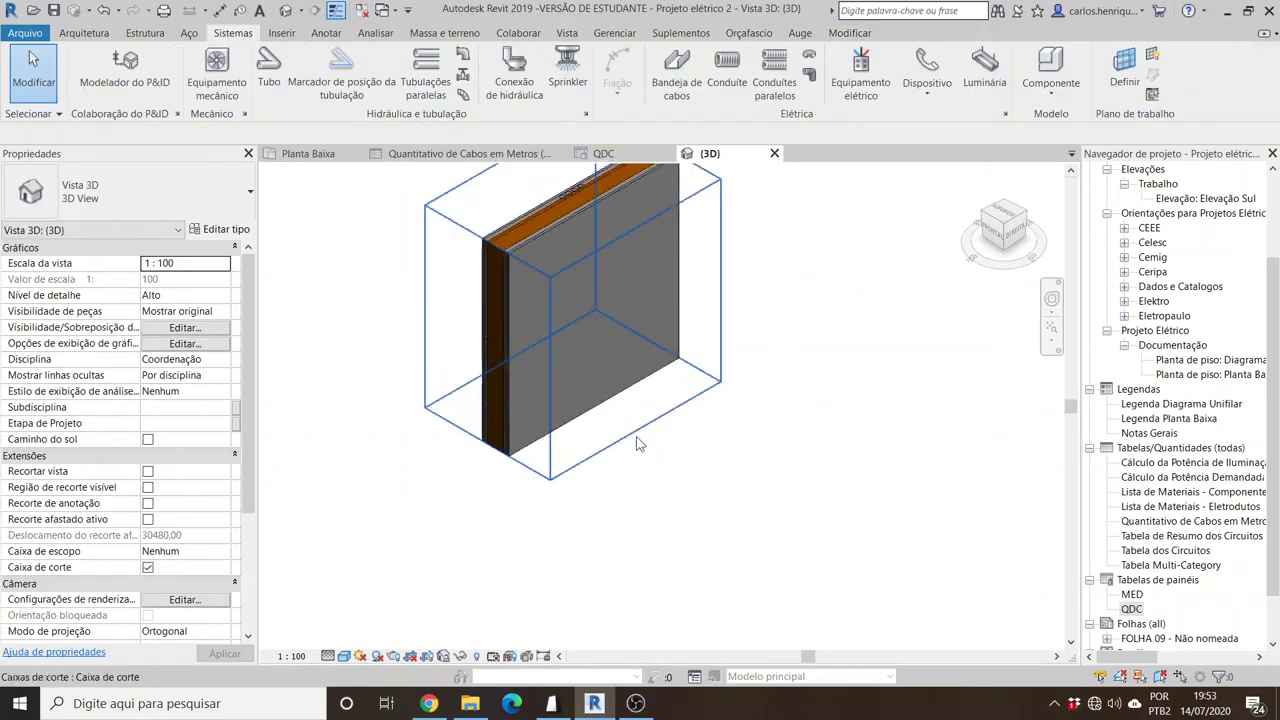
click(548, 479)
drag(518, 463, 621, 460)
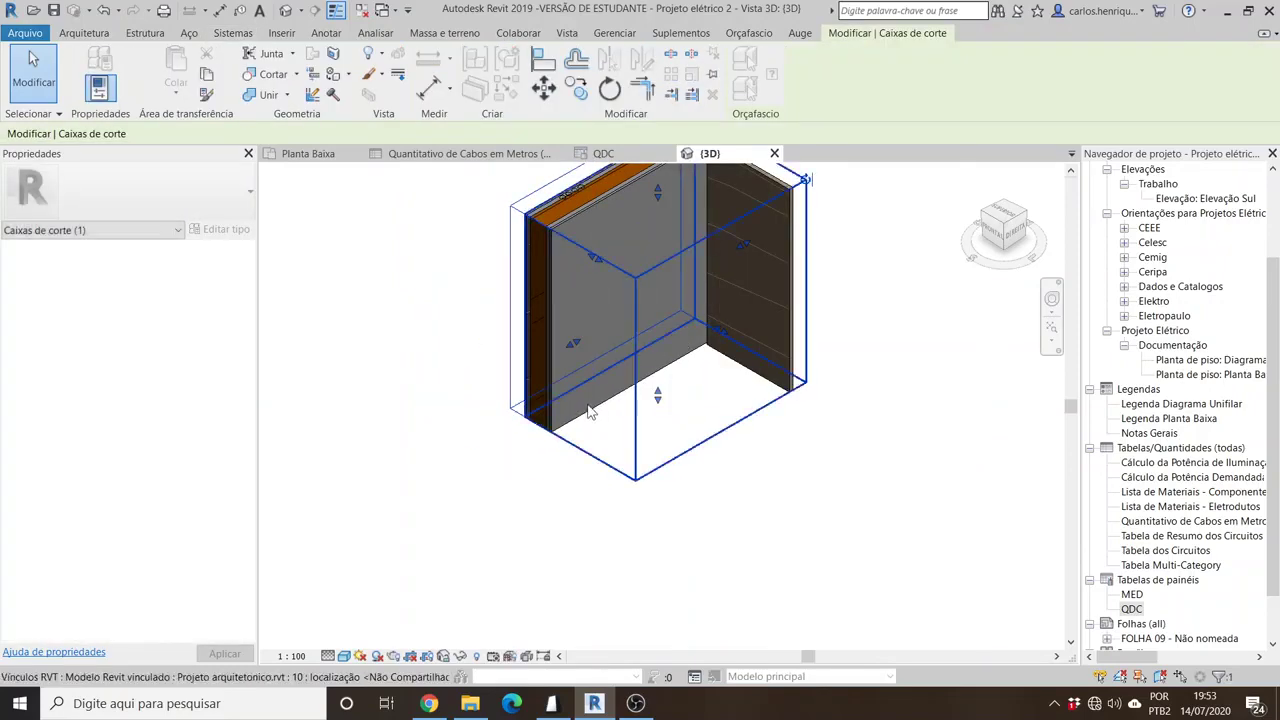
key(ctrl+z)
Step: Pull the section box's front face back into the wall, and temporarily hide the linked Projeto arquitetonico.rvt model in the 3D view
click(548, 387)
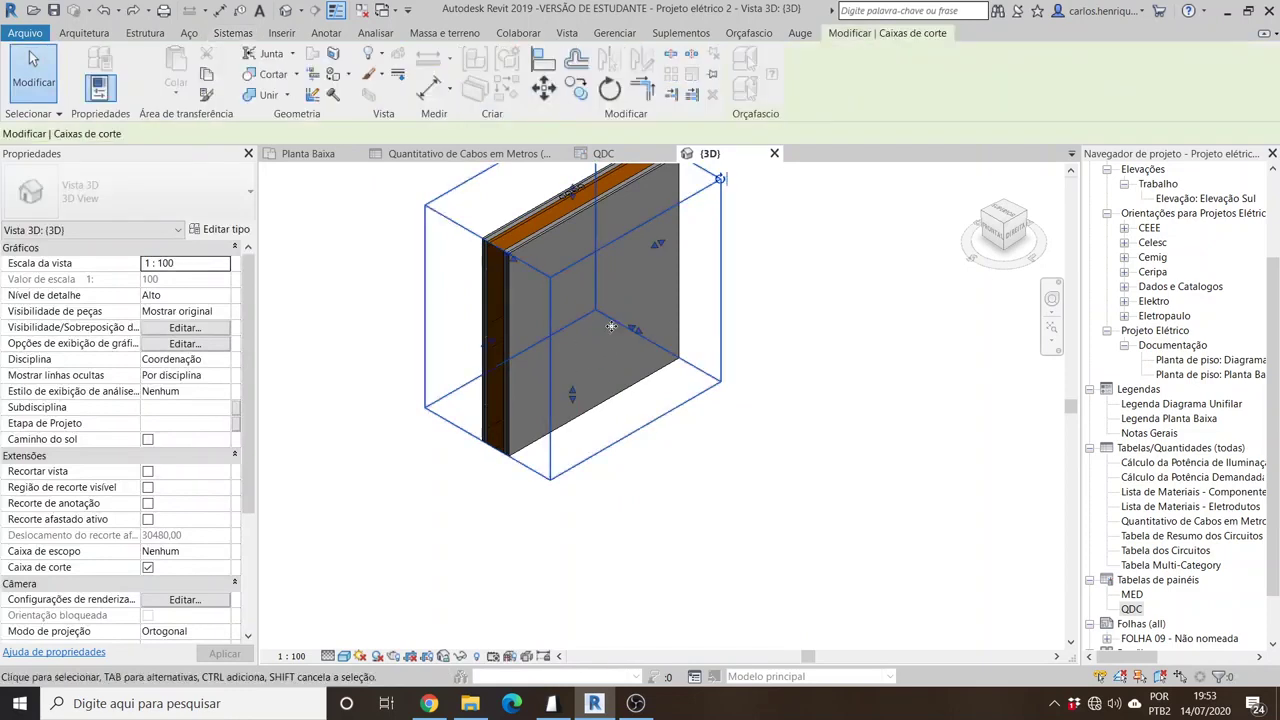
drag(634, 329, 584, 302)
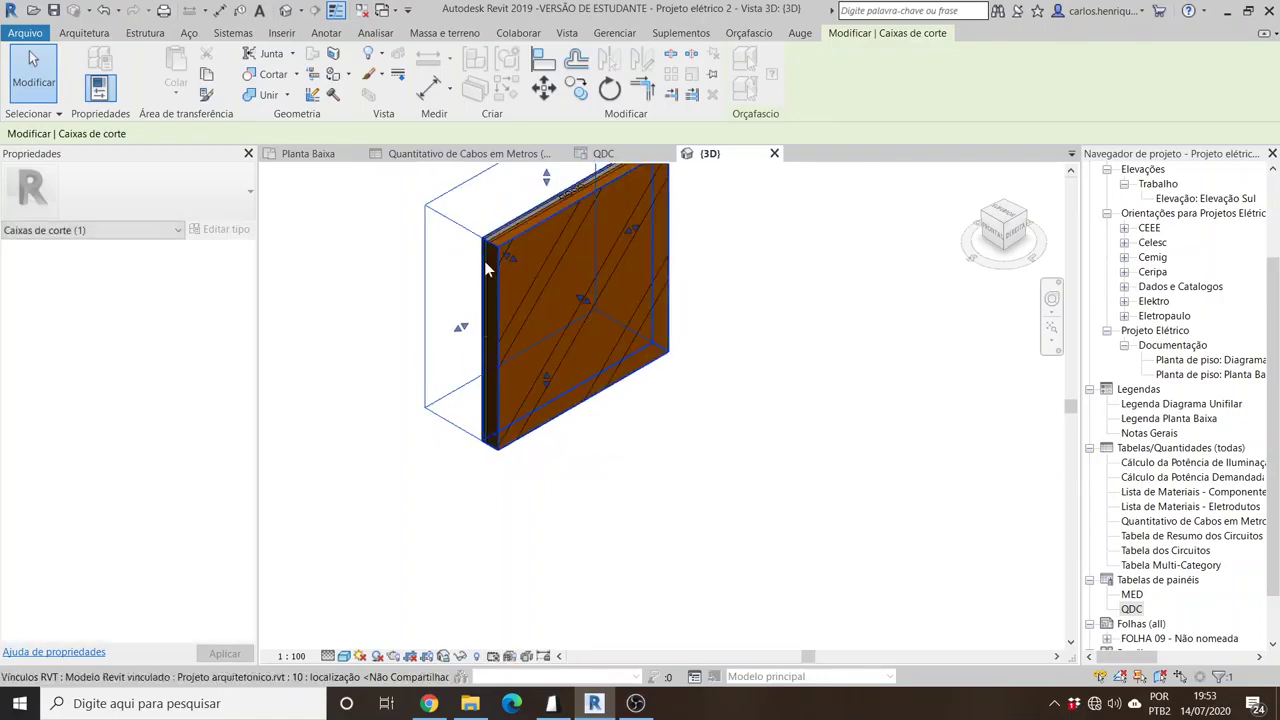
click(484, 261)
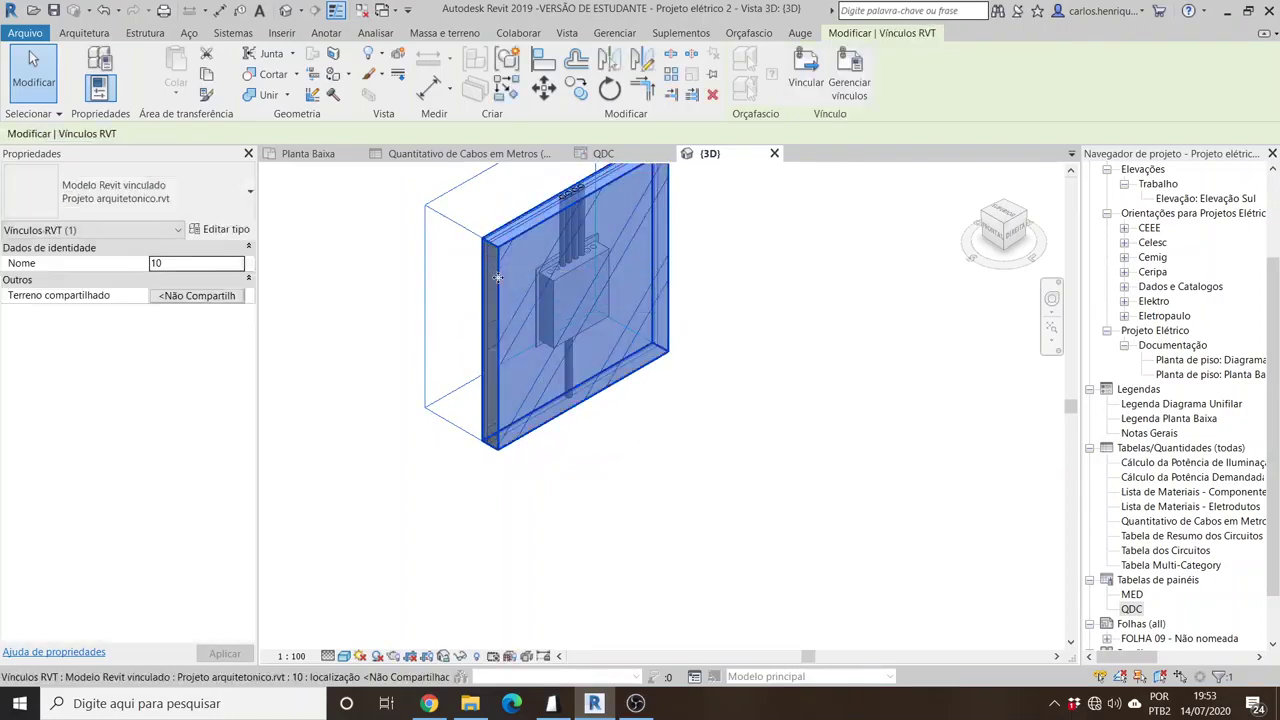
key(h)
key(h)
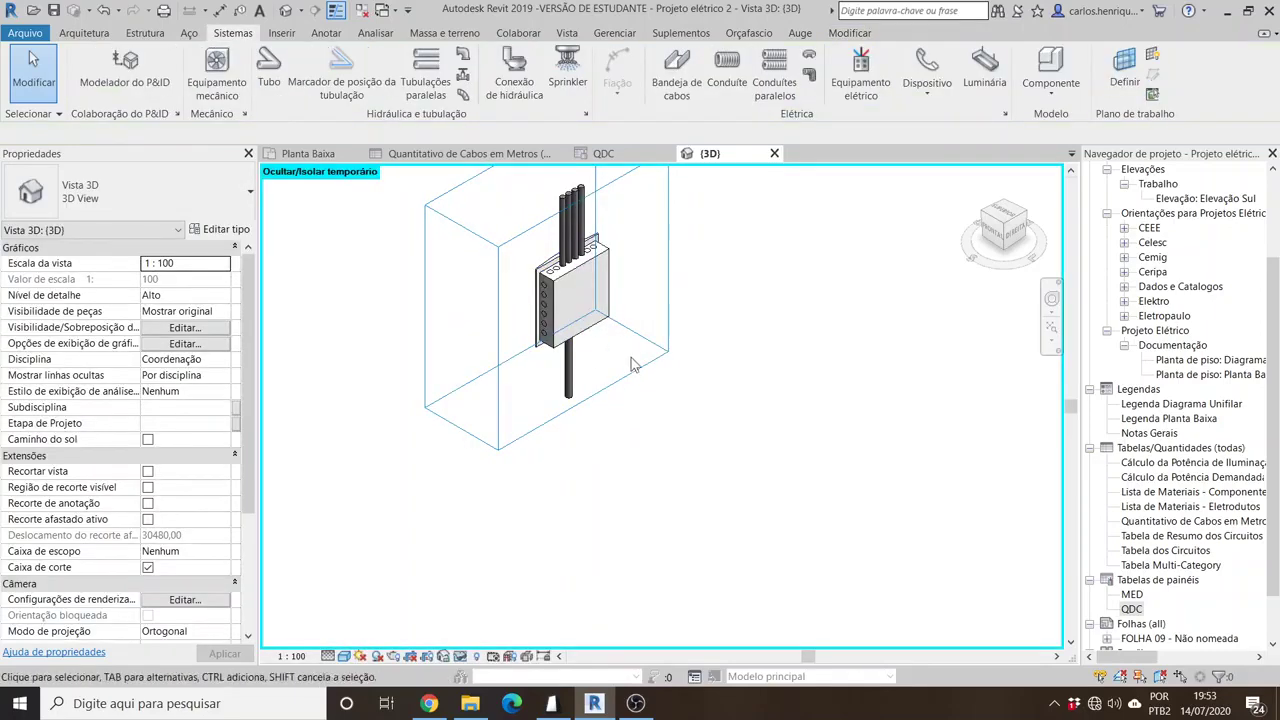
Step: Pull the section box face behind the QDC board into its enclosure to cut away the back of the box
click(640, 380)
shift+middle_drag(582, 302, 578, 298)
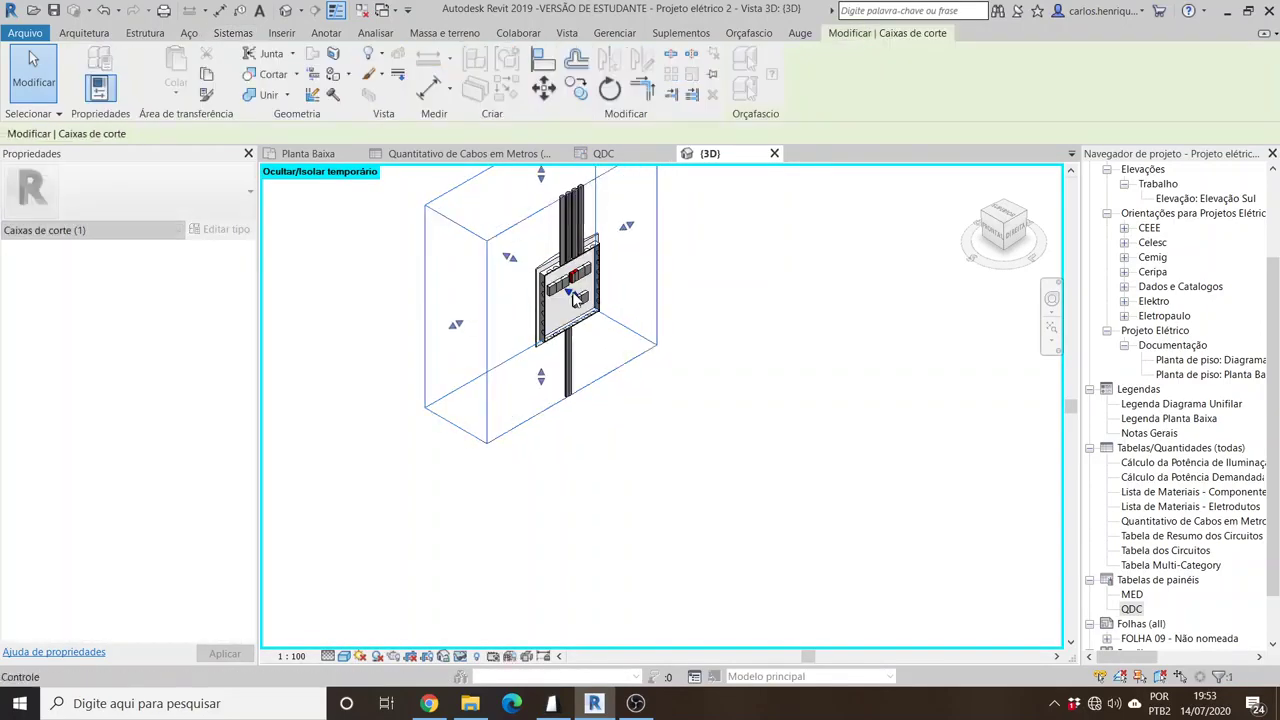
scroll(578, 298, up, 5)
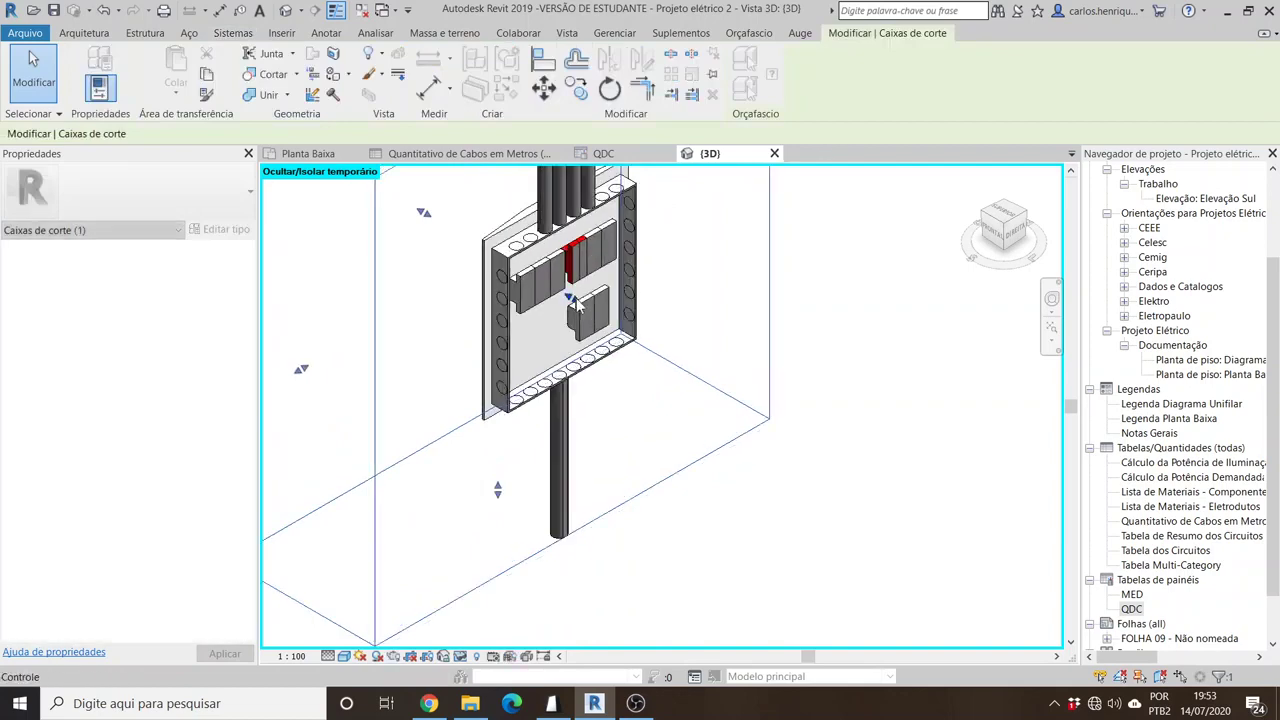
drag(575, 300, 586, 306)
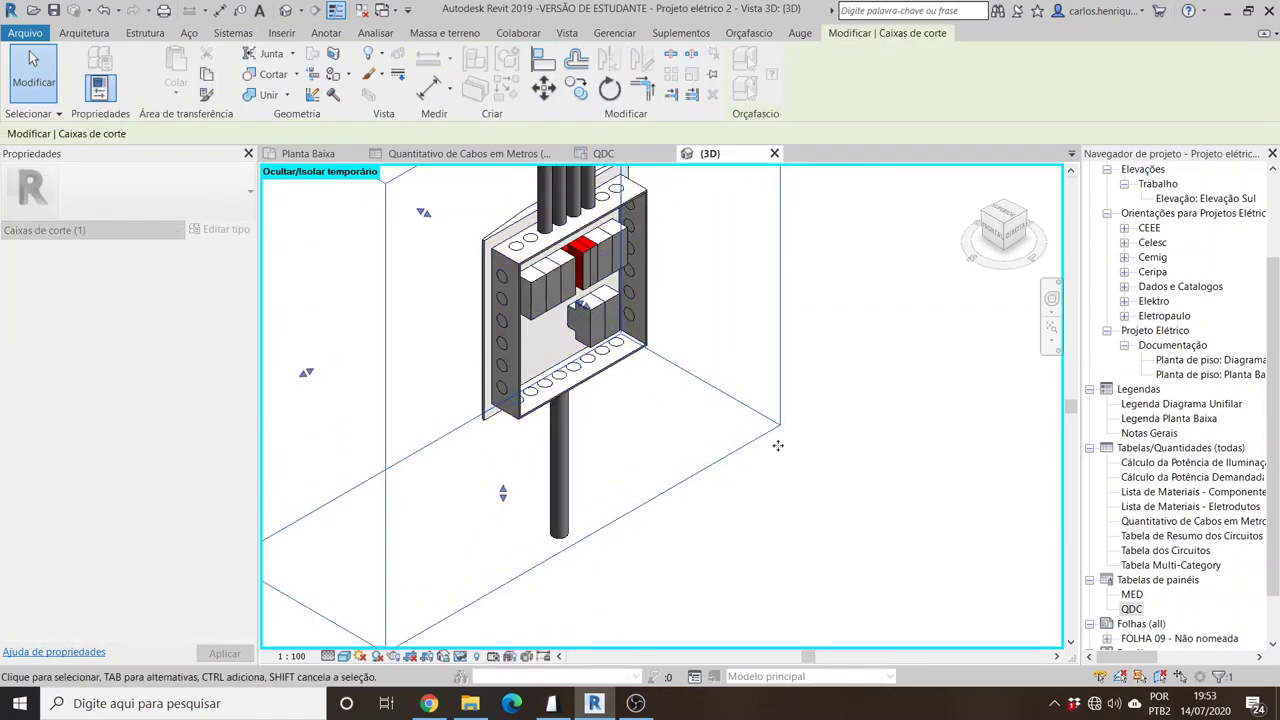
Step: Pull the section box face on the cover side behind the QDC board's cover to expose the breaker fronts
click(793, 498)
shift+middle_drag(793, 498, 636, 527)
click(634, 527)
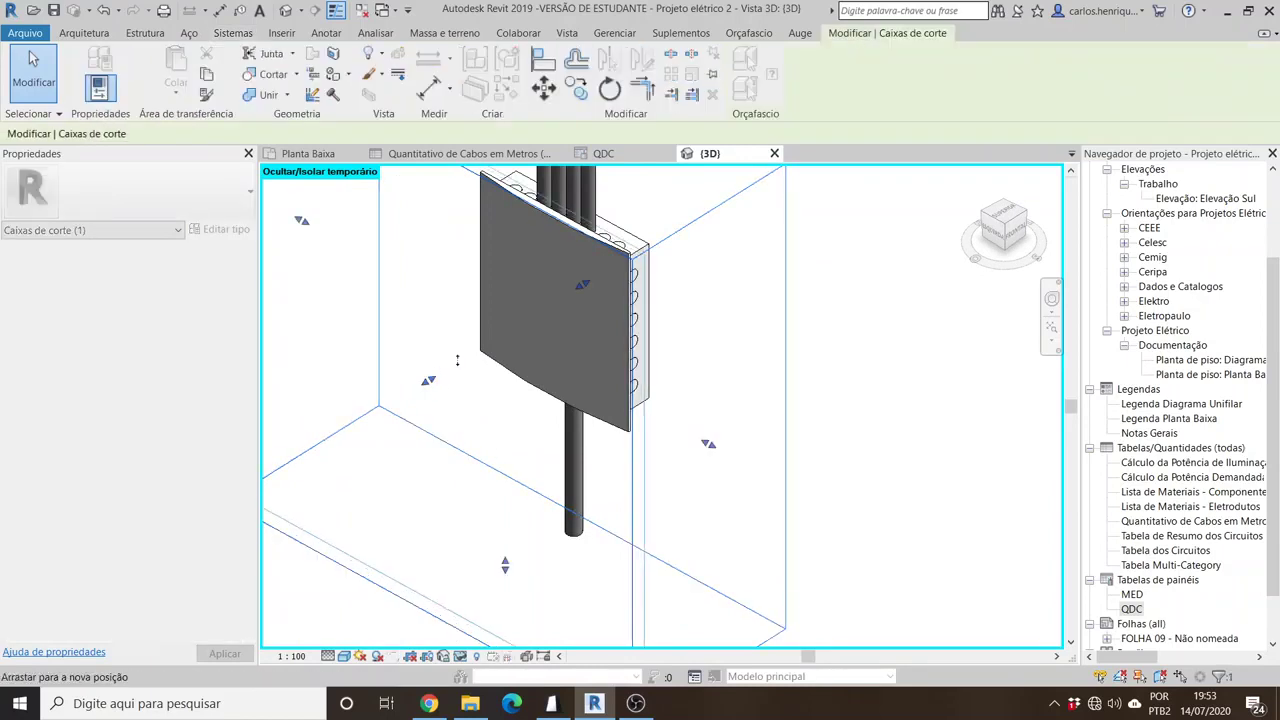
drag(509, 331, 565, 312)
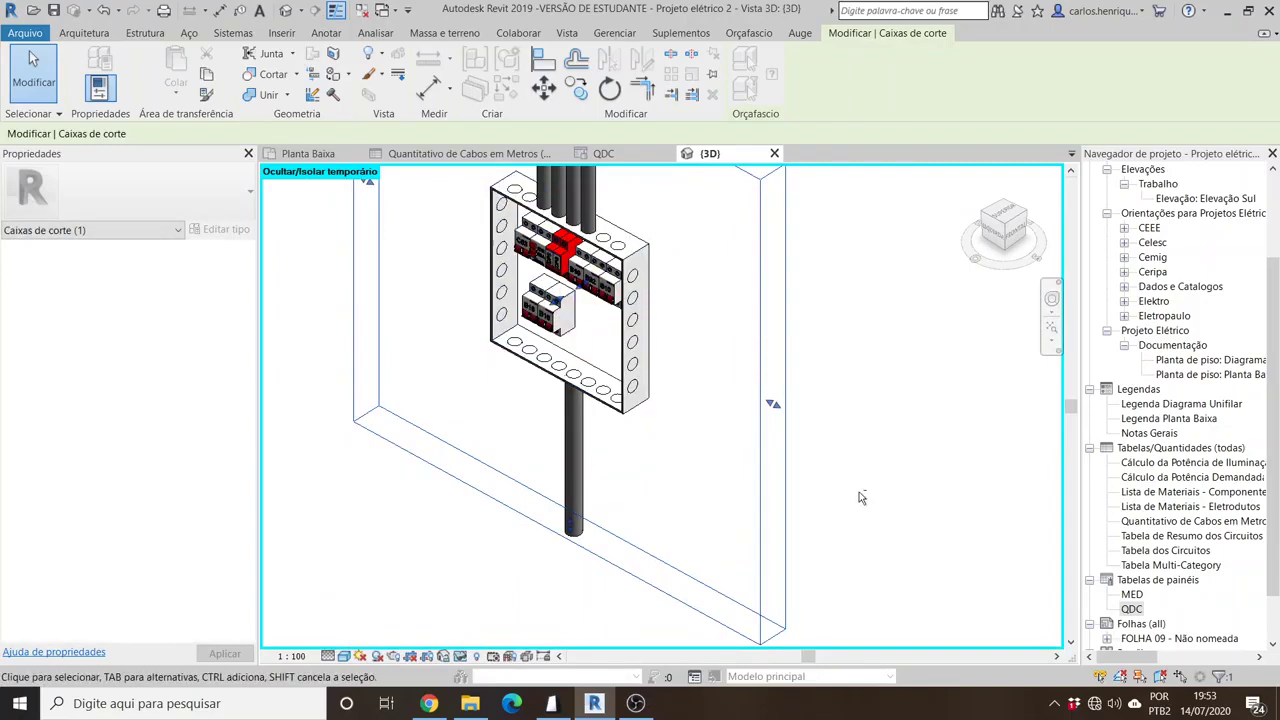
Step: Examine the breakers, DPS and conduits of the opened QDC board in the 3D view
shift+middle_drag(859, 492, 922, 432)
scroll(577, 300, up, 5)
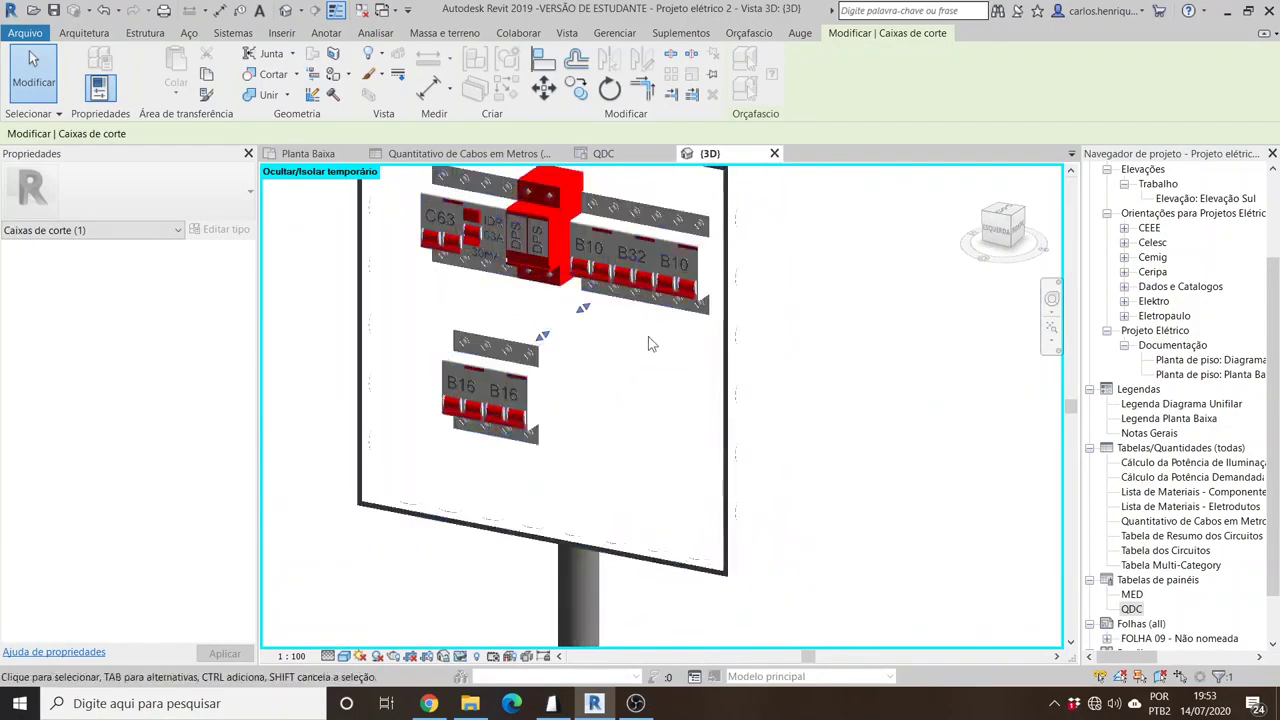
scroll(648, 344, down, 6)
click(797, 344)
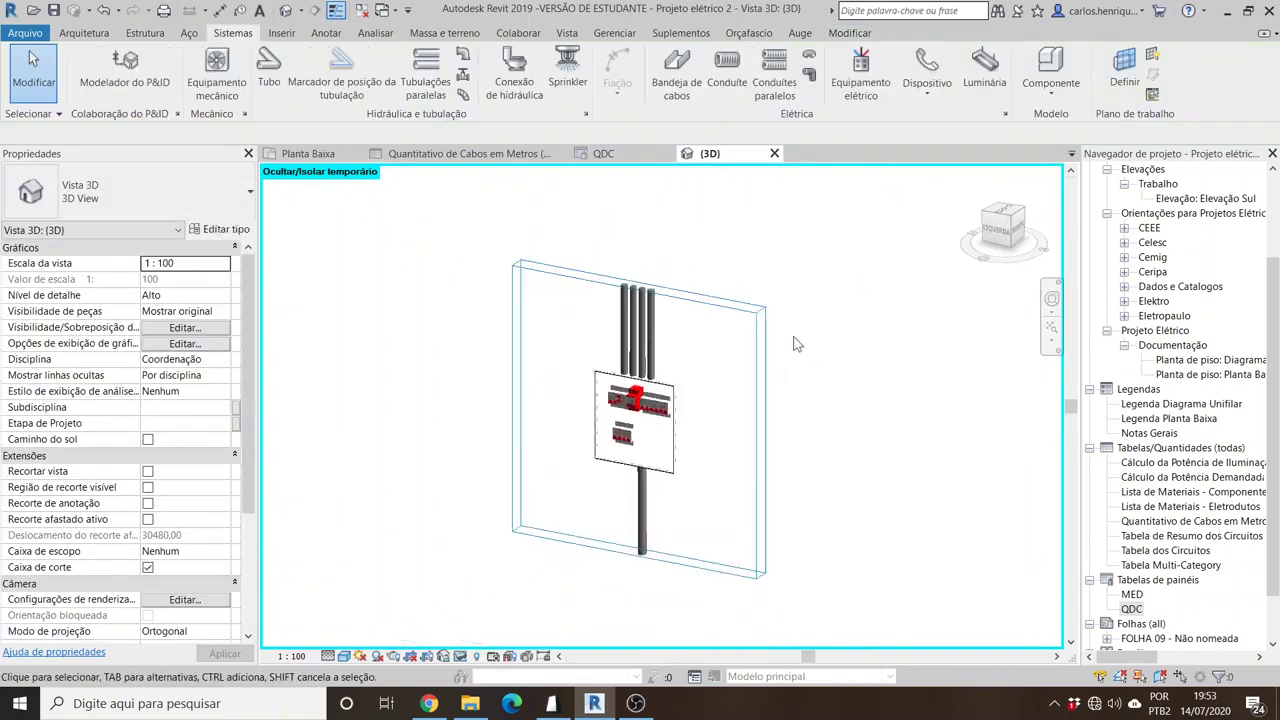
scroll(797, 344, up, 4)
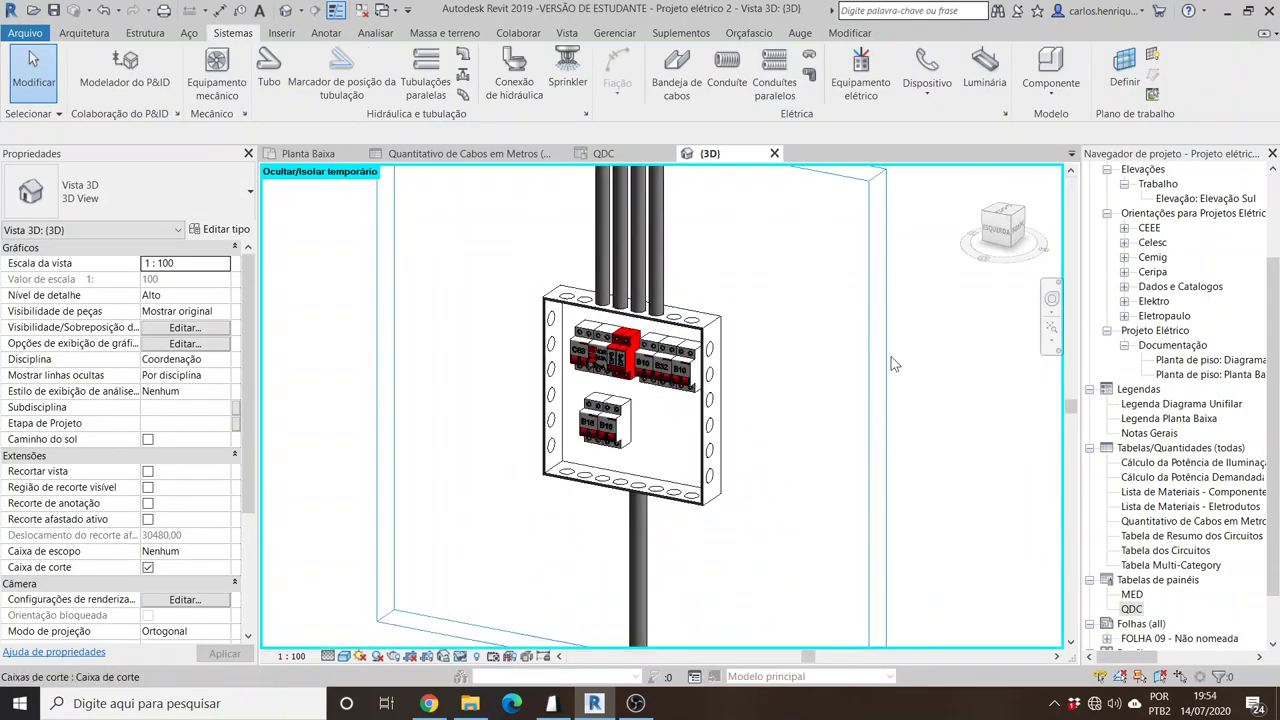
Step: Check the Planta Baixa floor plan and open the Diagrama Unifilar view on its circuits
click(308, 153)
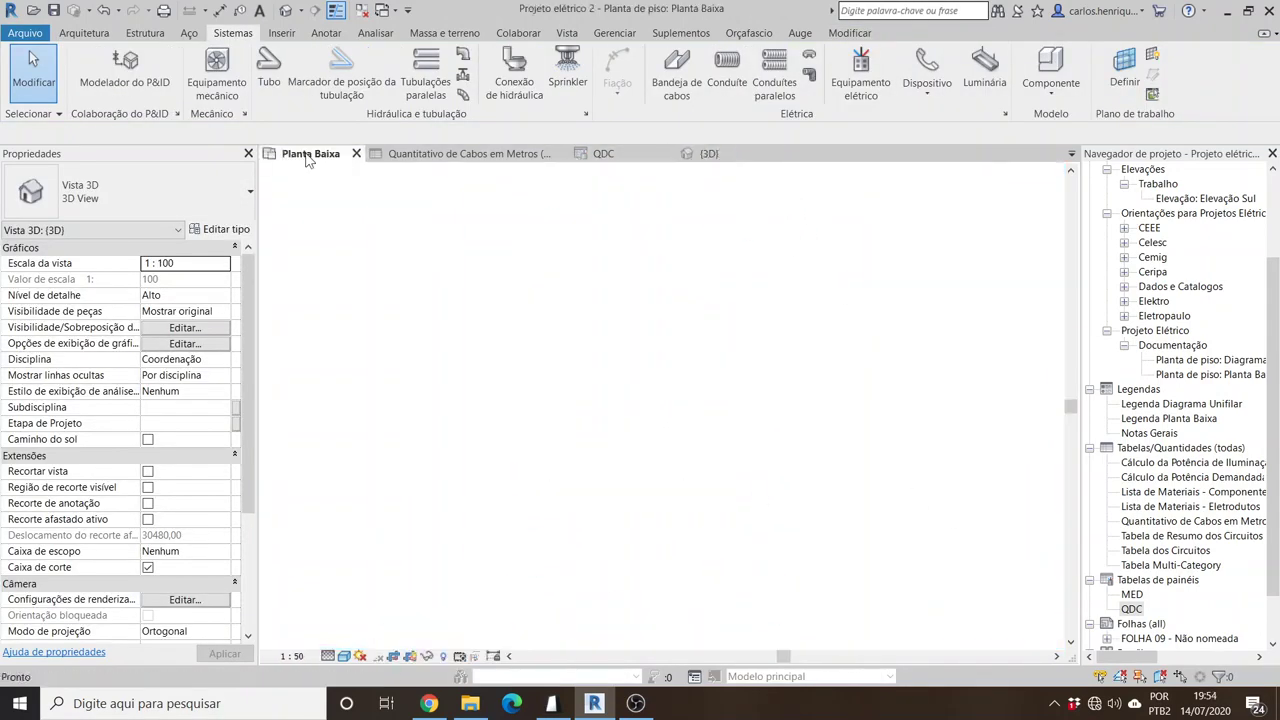
scroll(700, 175, down, 5)
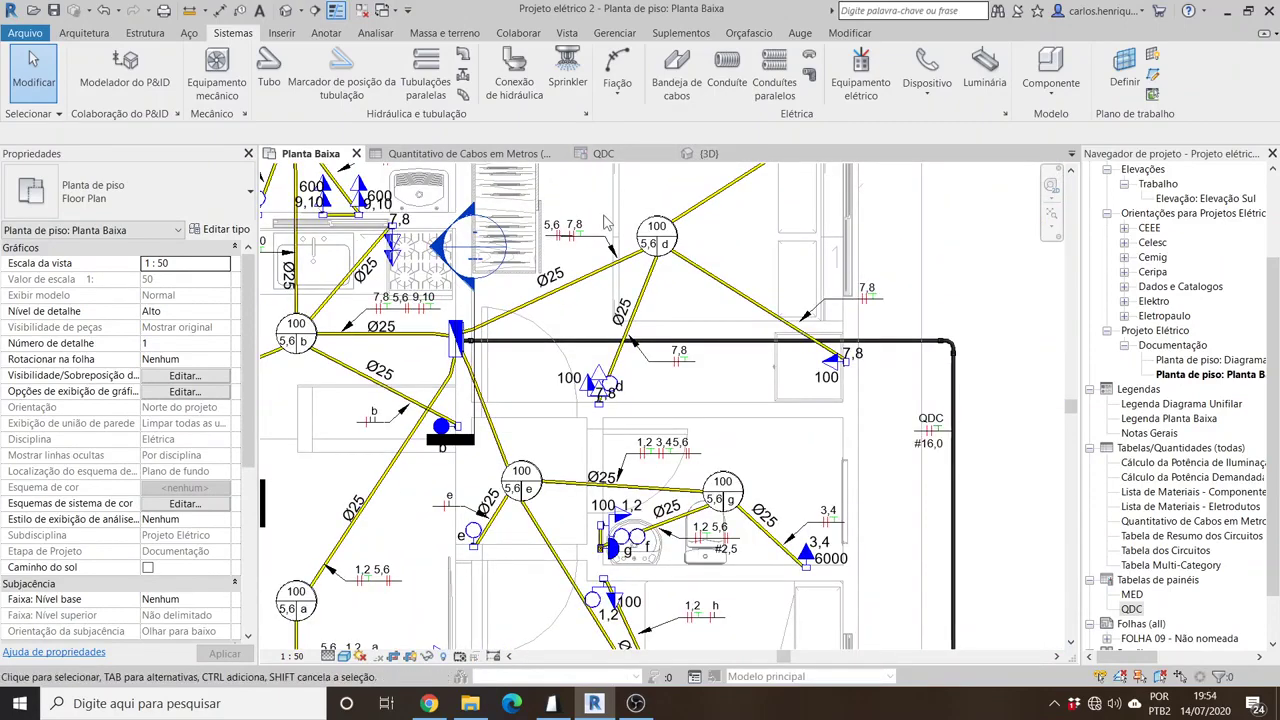
double_click(1232, 362)
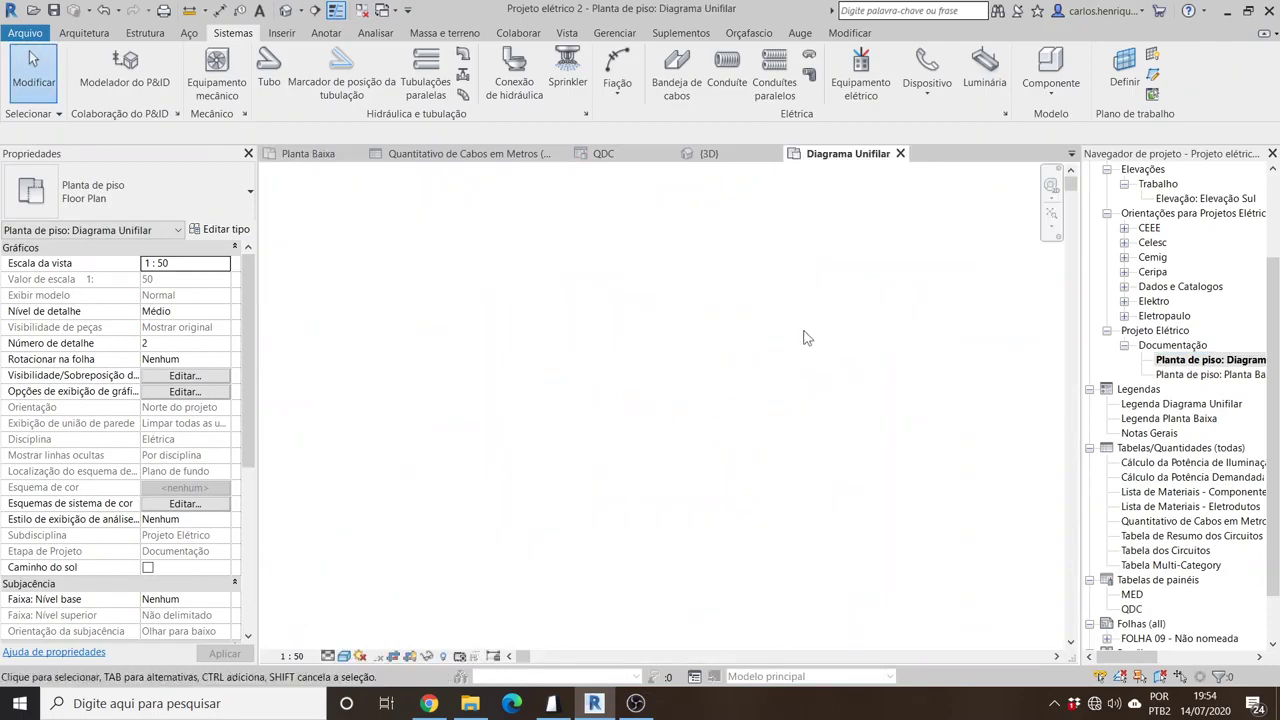
scroll(577, 398, down, 6)
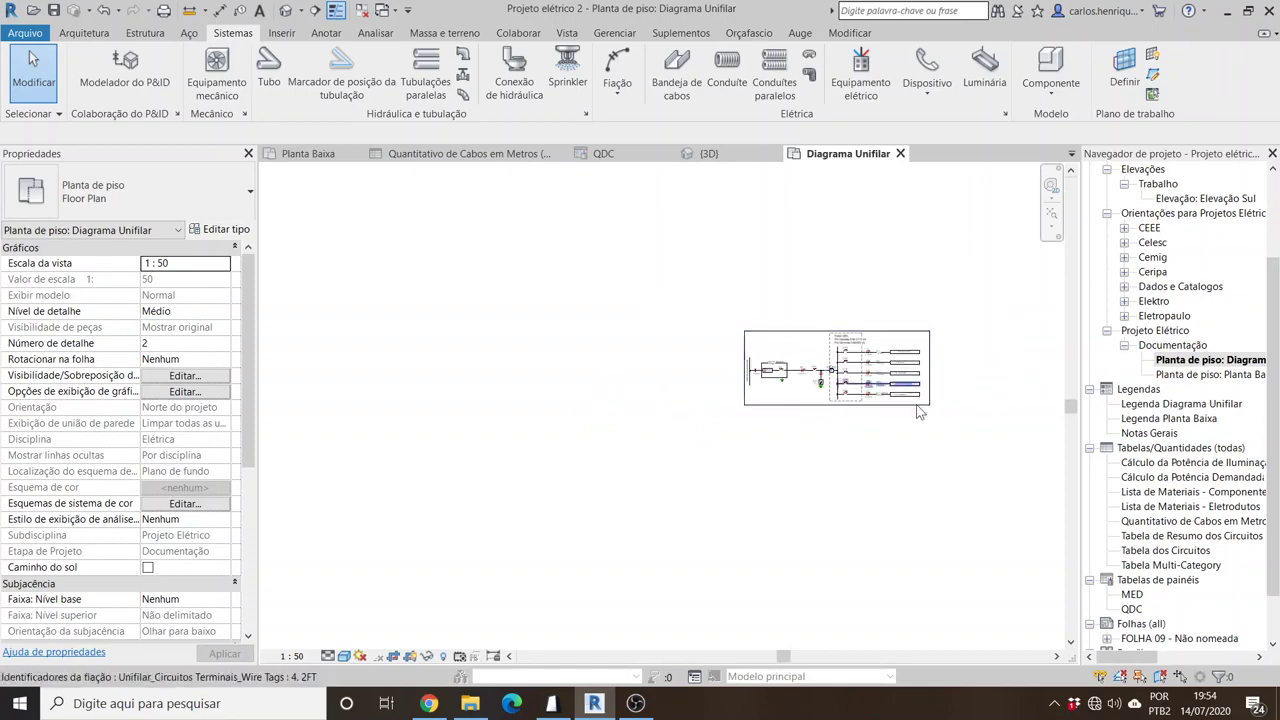
scroll(922, 408, up, 7)
Step: Extend the lower edge of the single-line diagram's crop region to make room below the last circuit
click(901, 405)
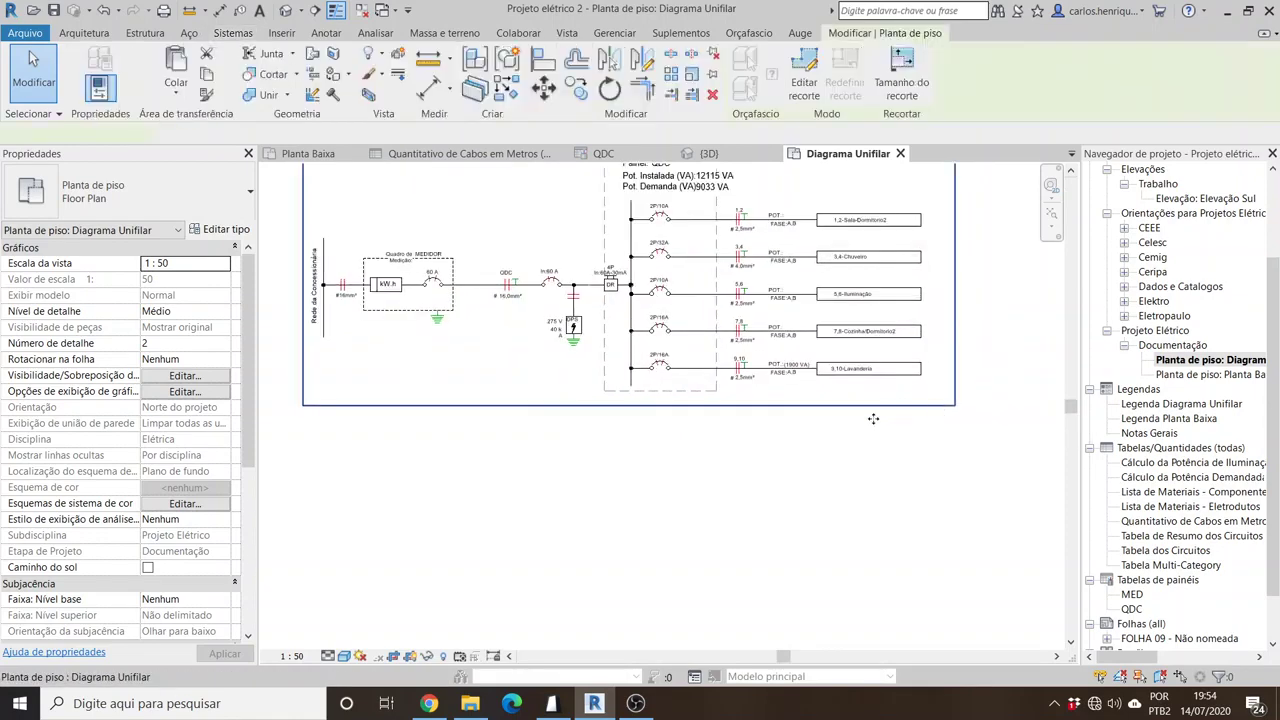
drag(628, 407, 630, 446)
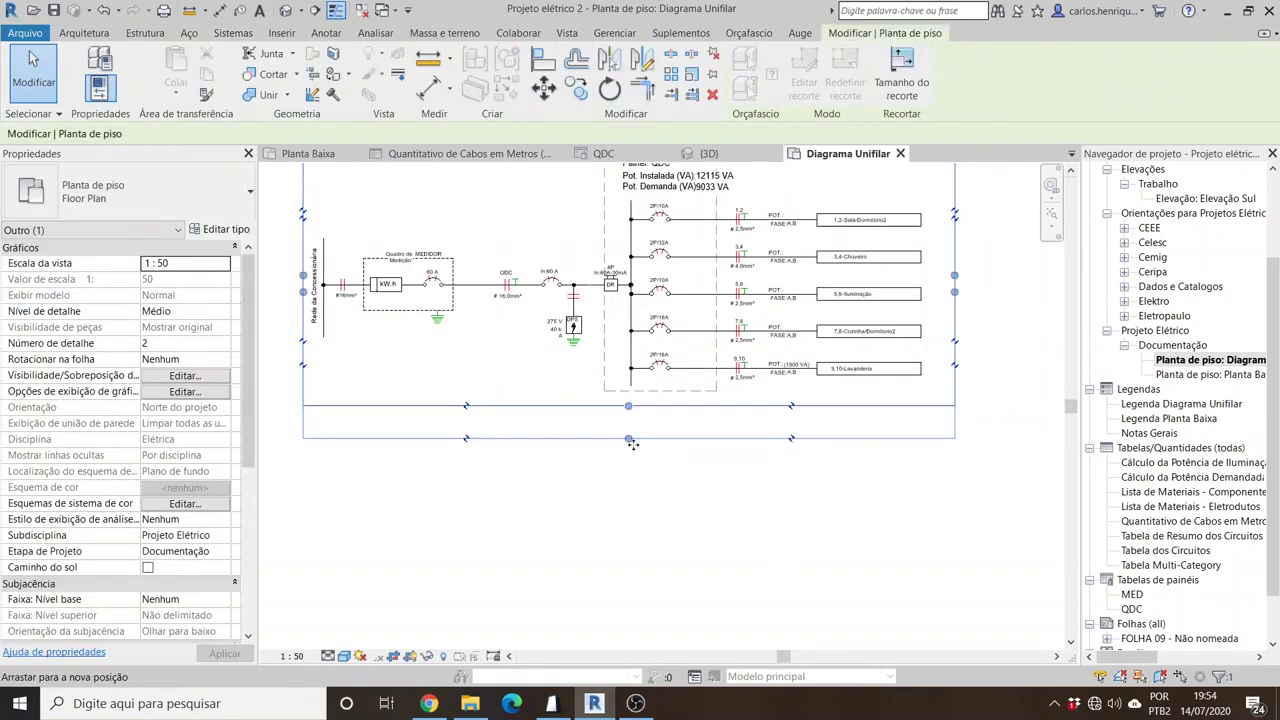
click(655, 518)
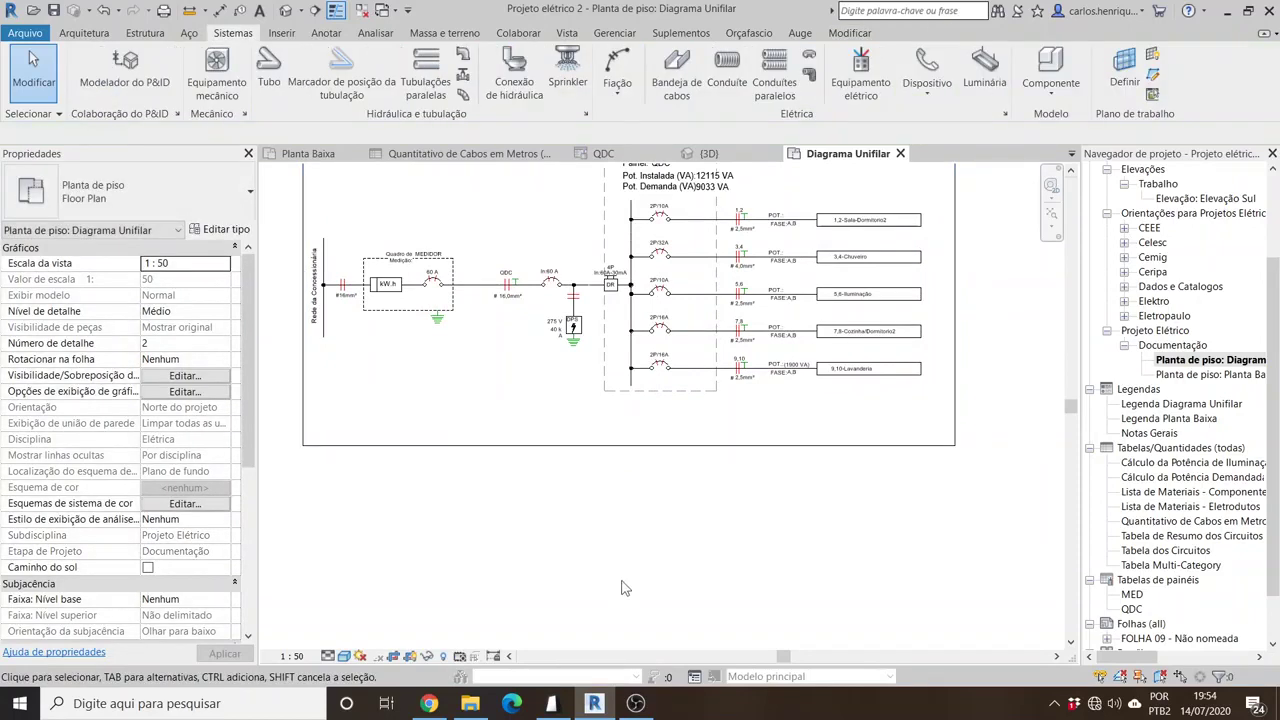
Step: Review the types available for the 9,10-Lavanderia circuit tag and for the main meter symbol
click(834, 372)
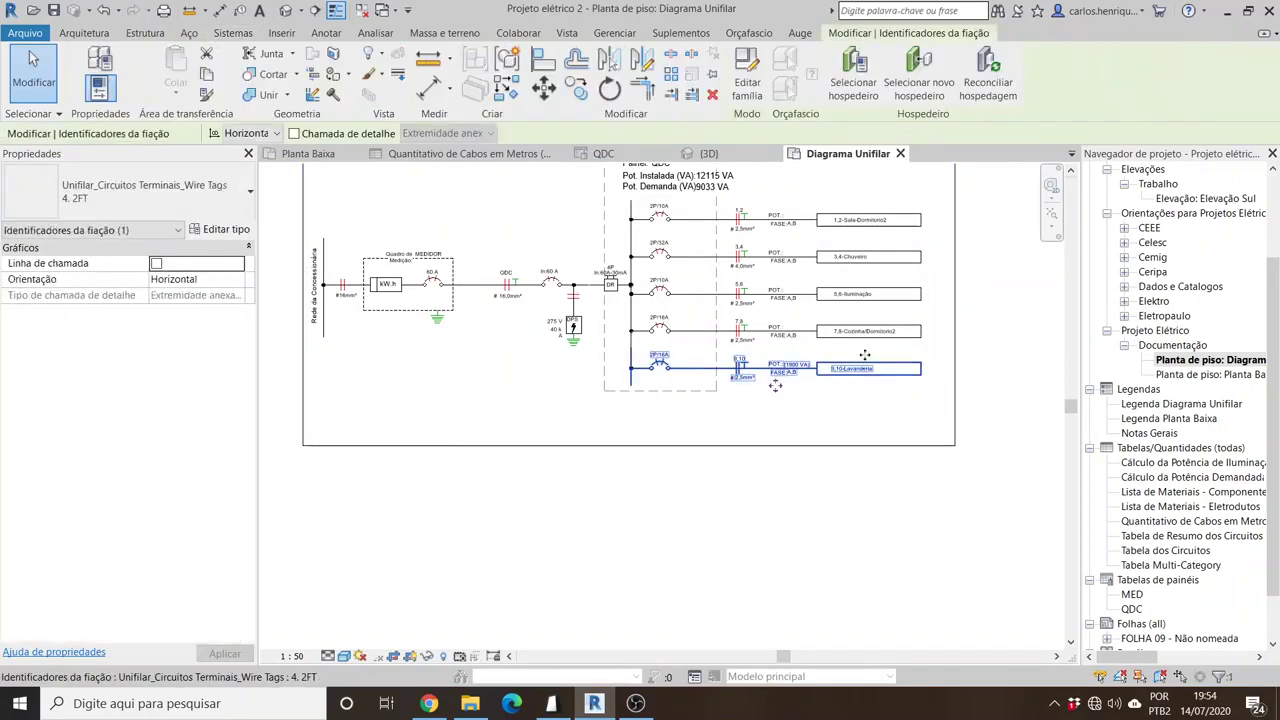
click(453, 405)
click(826, 368)
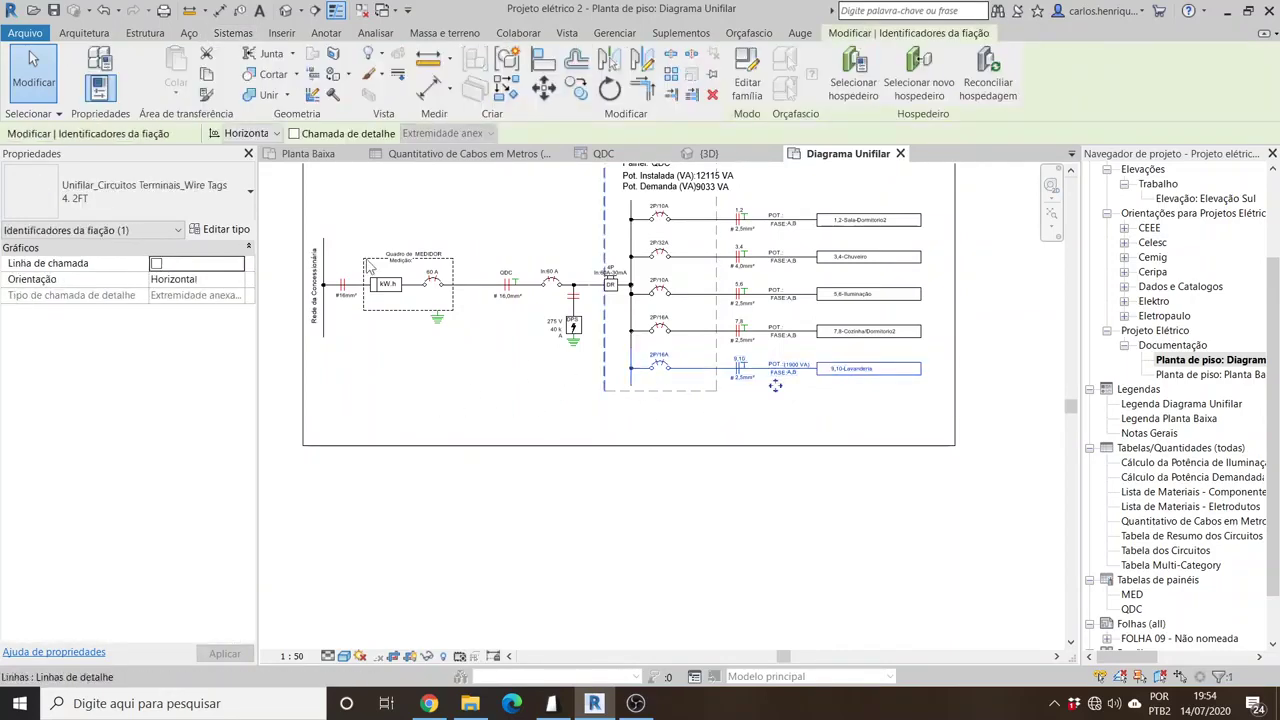
click(143, 185)
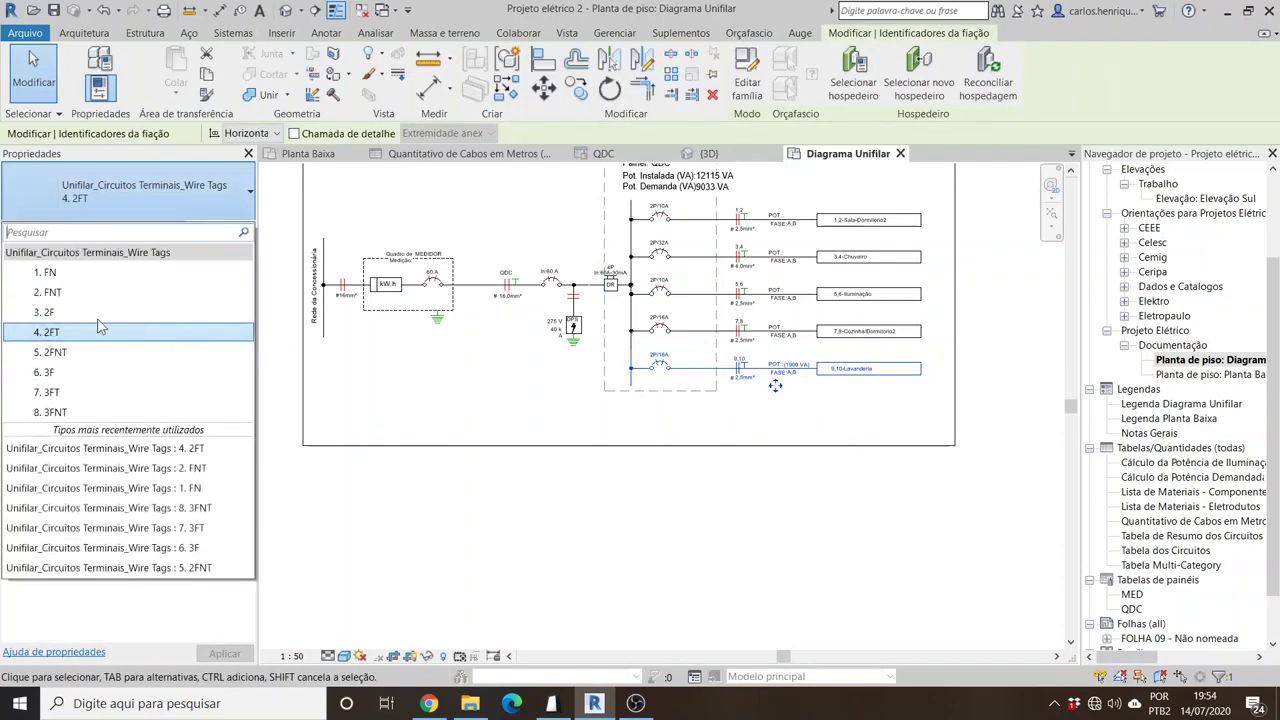
click(347, 284)
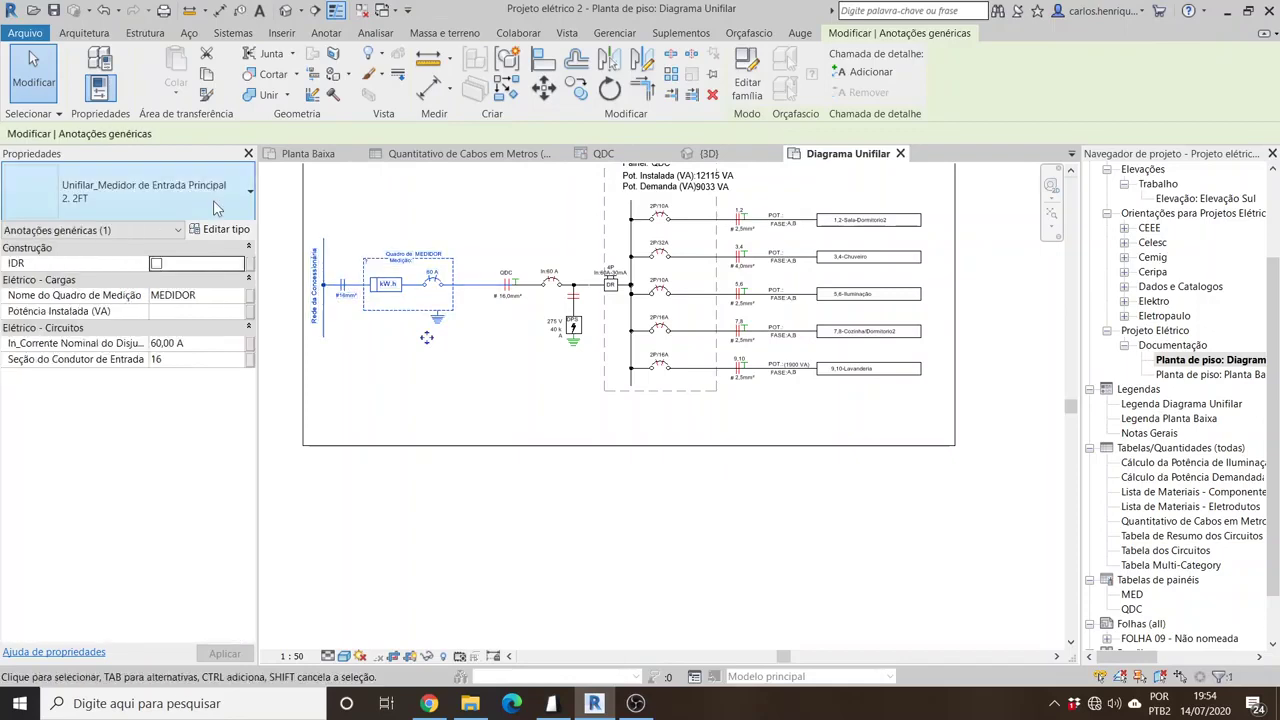
click(100, 195)
scroll(90, 378, down, 2)
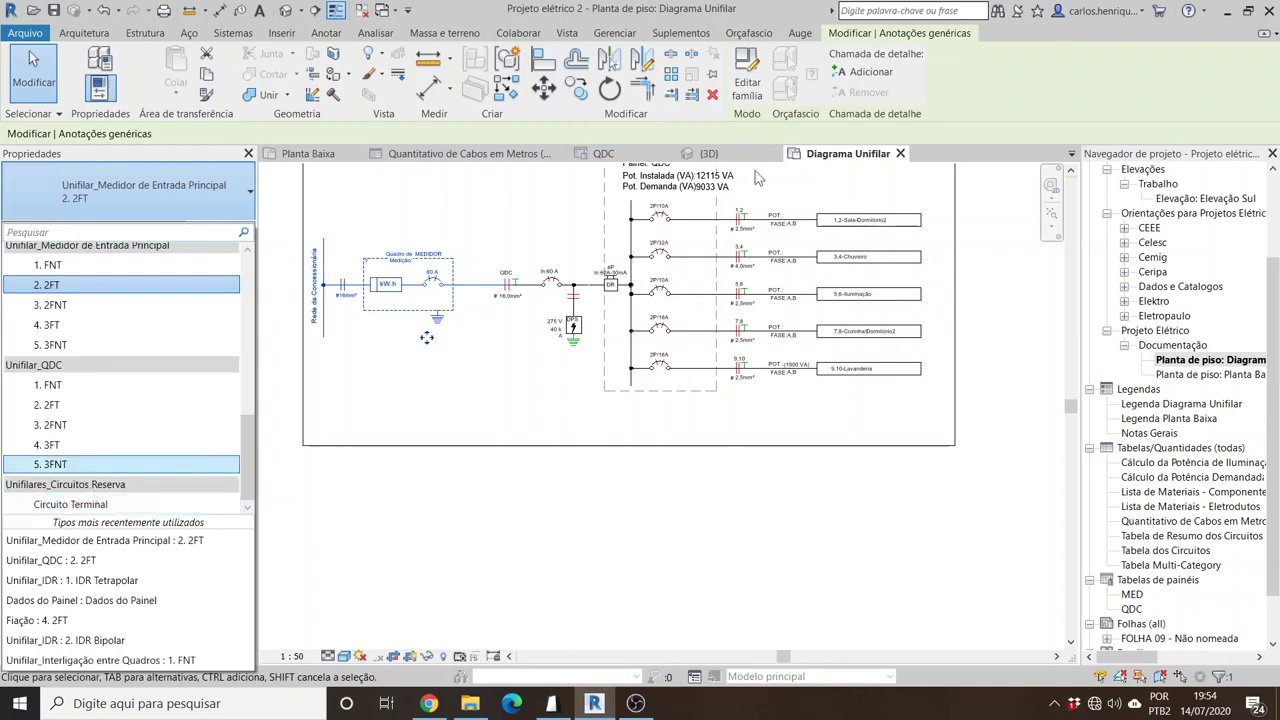
Step: Place a Unifilares_Circuitos Reserva: Circuito Terminal symbol on the busbar line below the 9,10-Lavanderia circuit
click(508, 89)
click(153, 195)
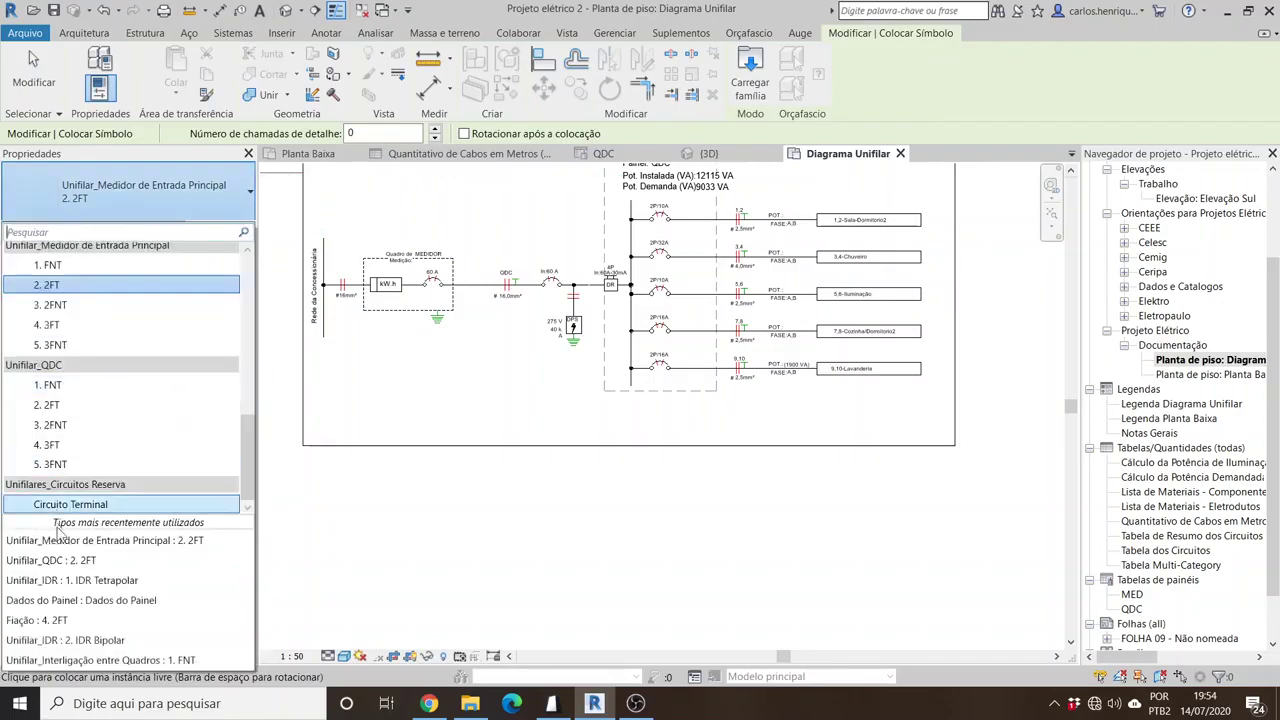
click(82, 505)
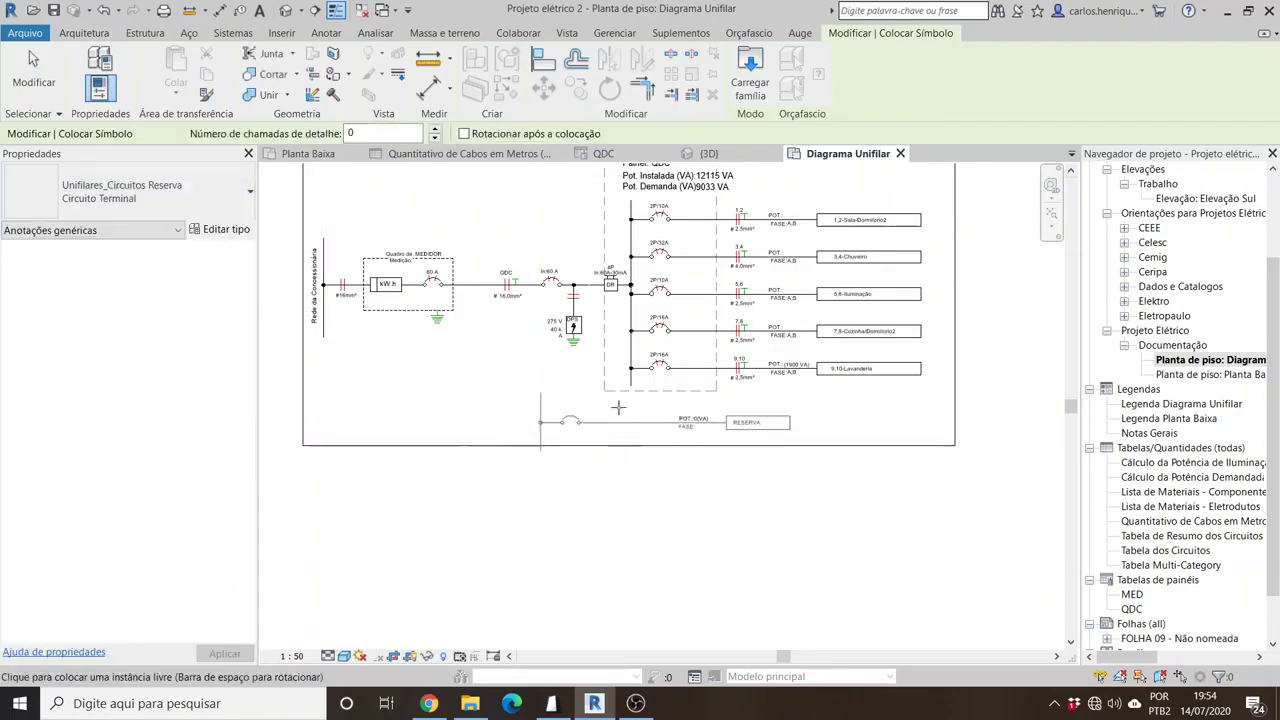
scroll(710, 410, up, 2)
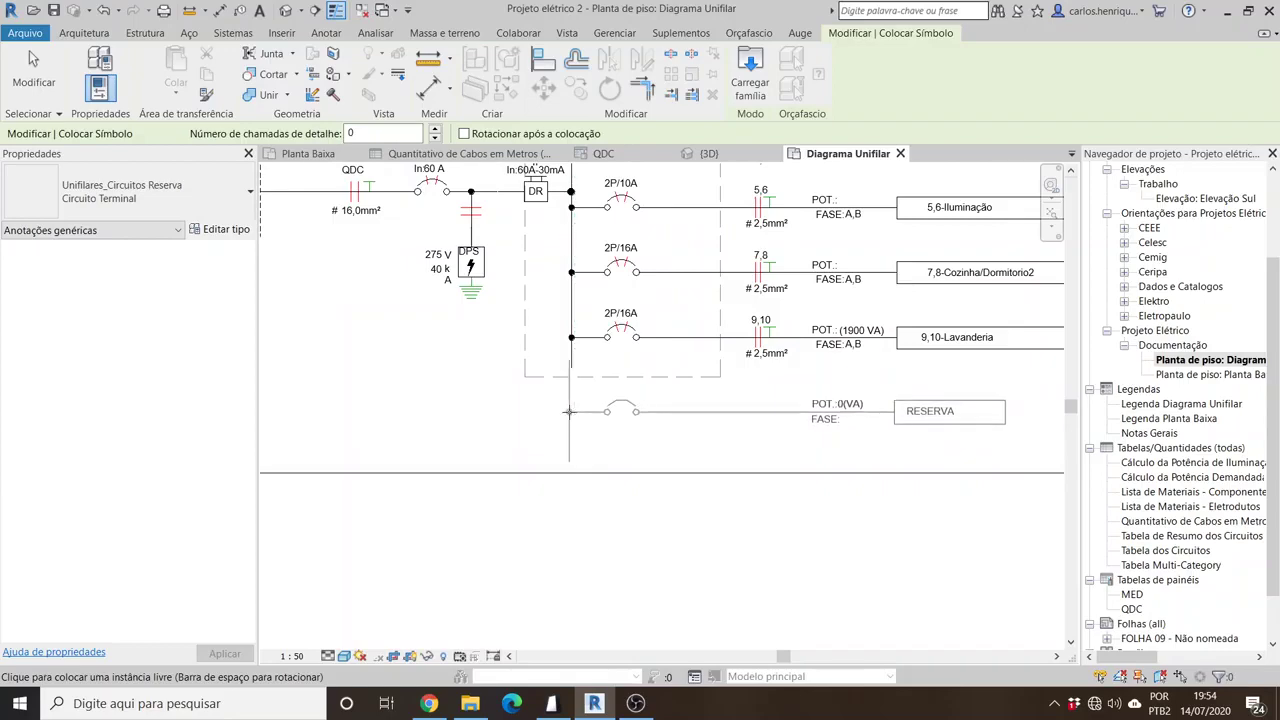
click(569, 411)
key(Escape)
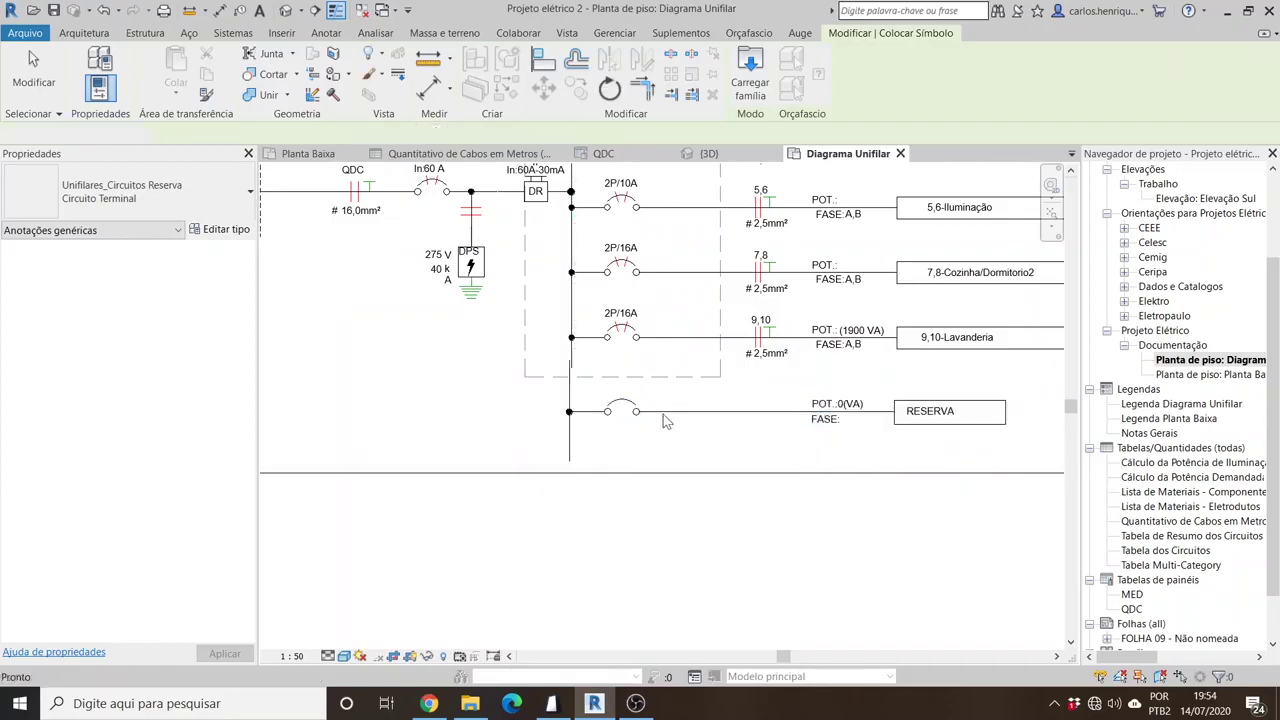
Step: Nudge the RESERVA circuit symbol sideways until its vertical line aligns with the QDC busbar
click(667, 421)
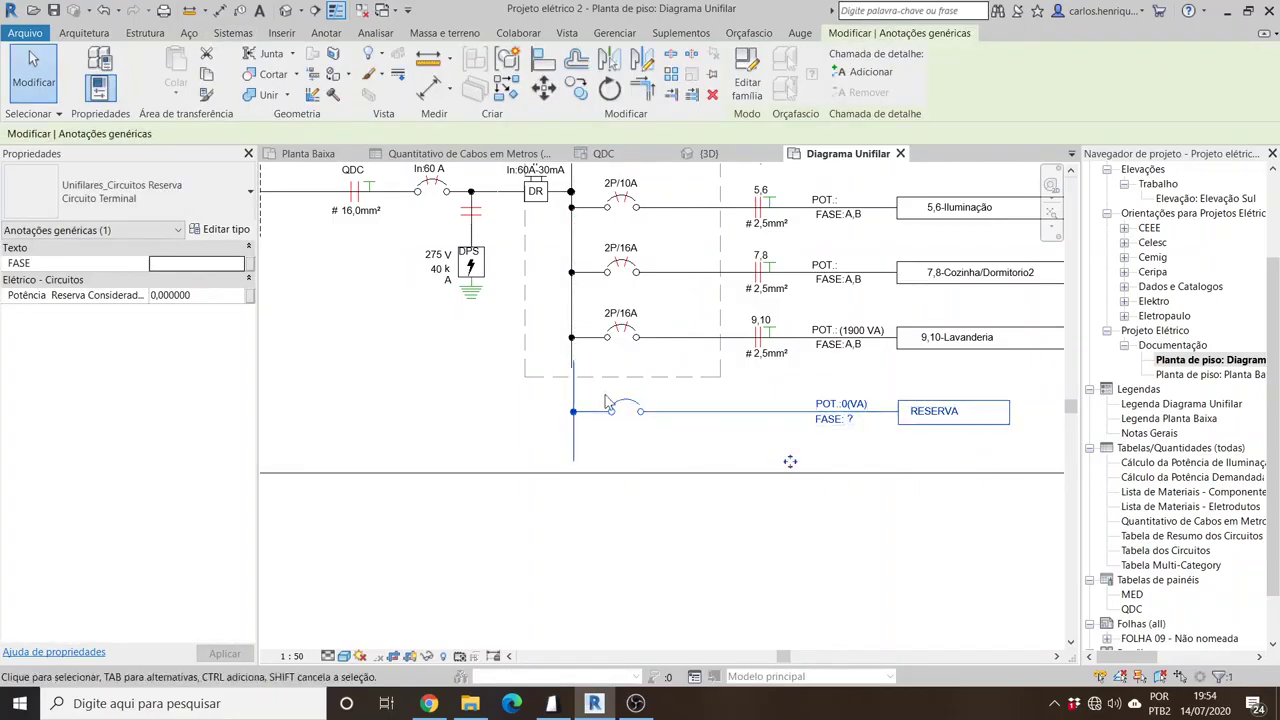
scroll(600, 400, up, 2)
scroll(512, 422, down, 3)
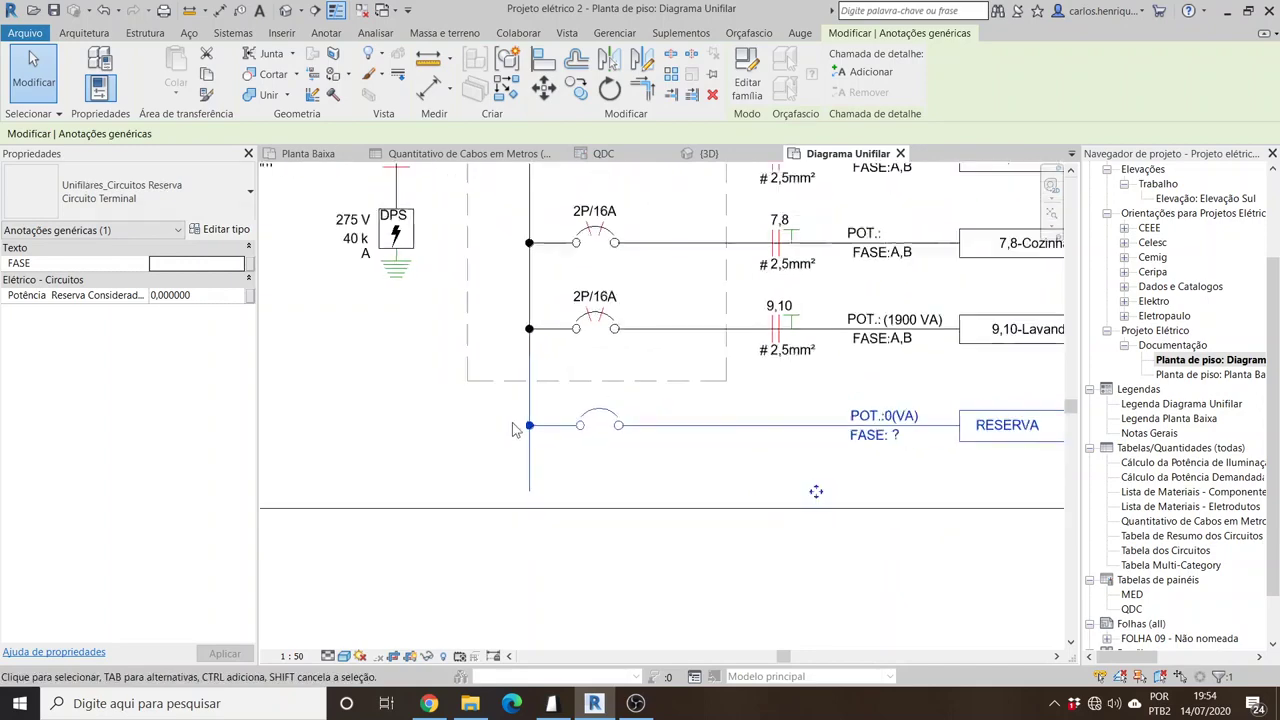
scroll(700, 445, up, 2)
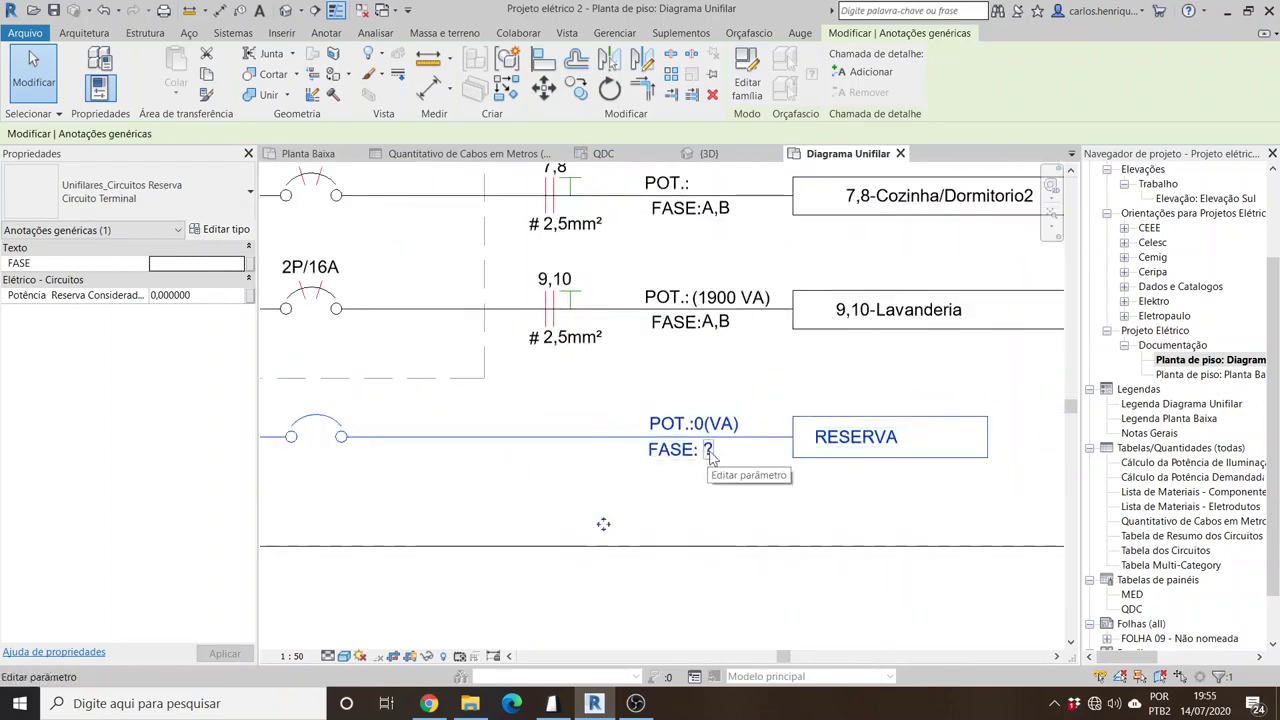
Step: Examine the RESERVA circuit's busbar connection and its POT. and FASE labels against the circuits above
click(484, 474)
scroll(685, 438, down, 1)
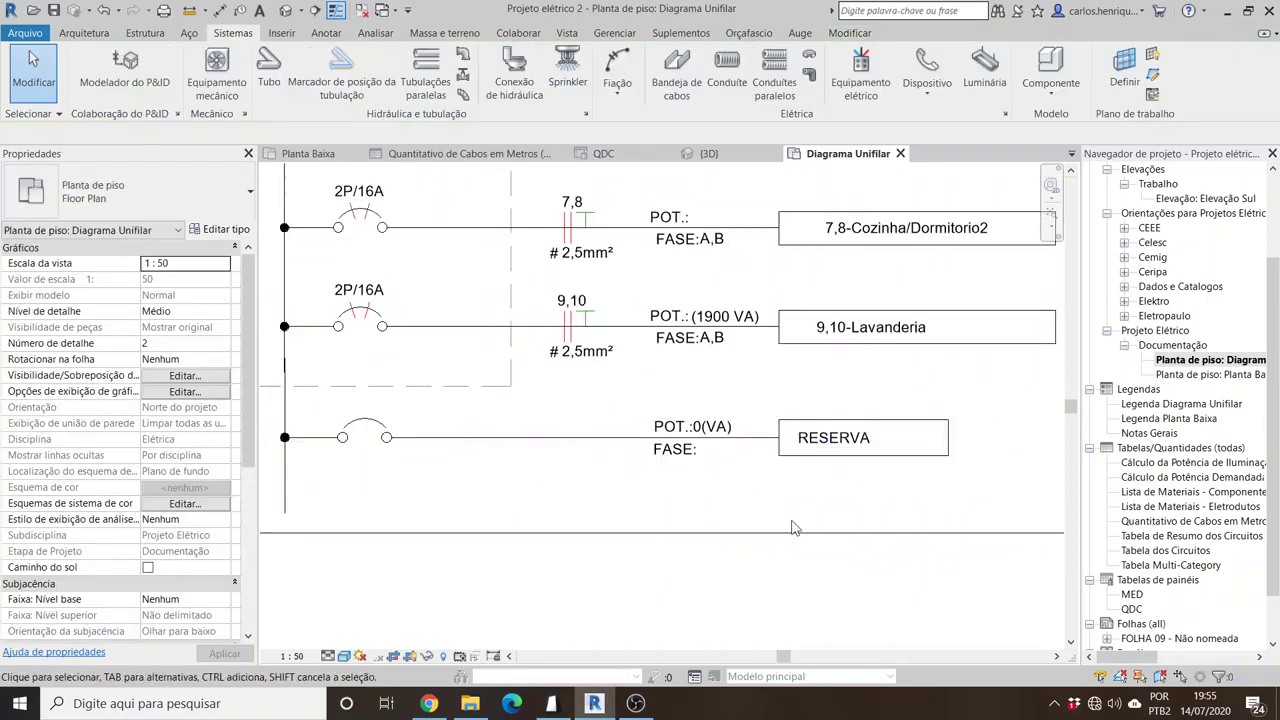
scroll(792, 527, down, 3)
scroll(450, 432, up, 4)
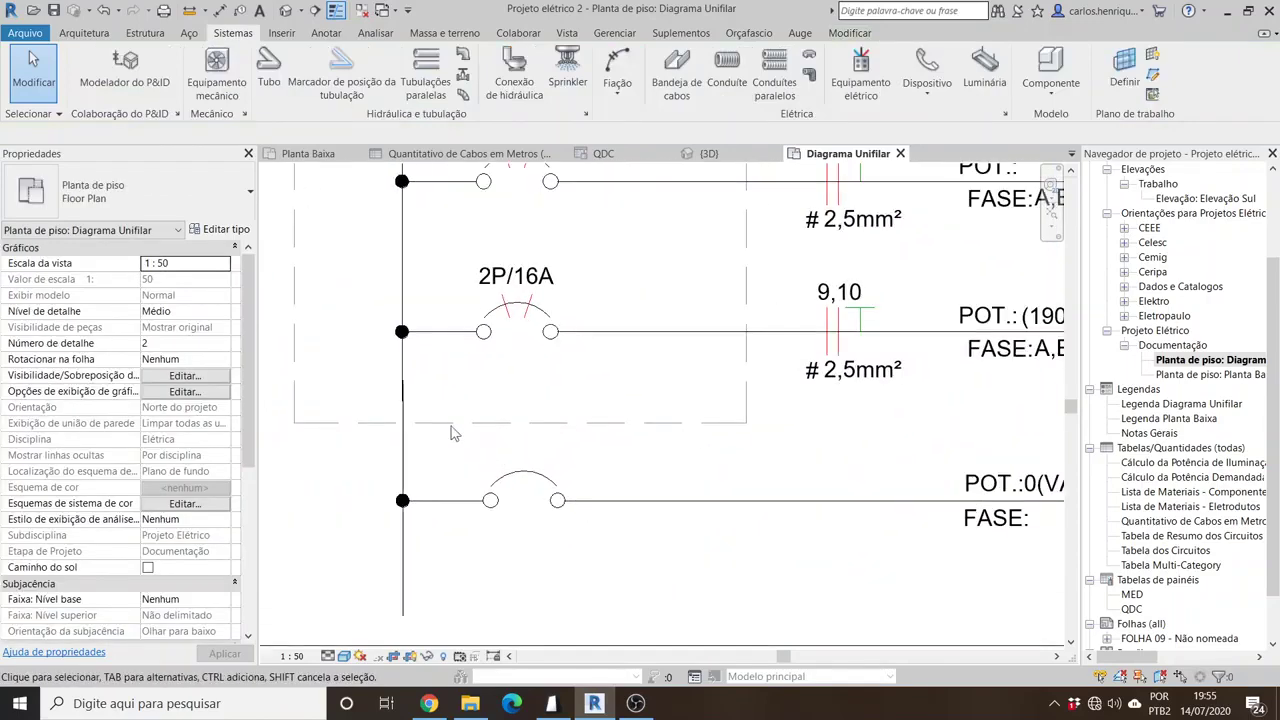
scroll(420, 395, down, 2)
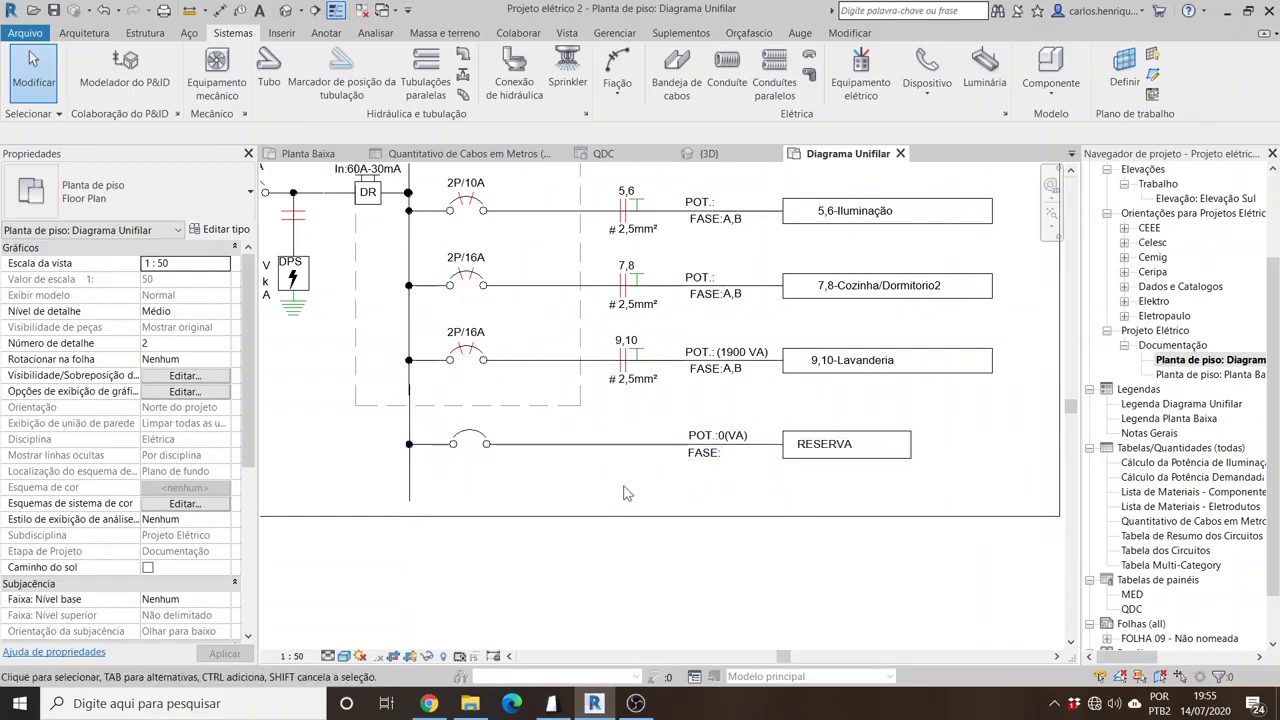
scroll(770, 455, up, 2)
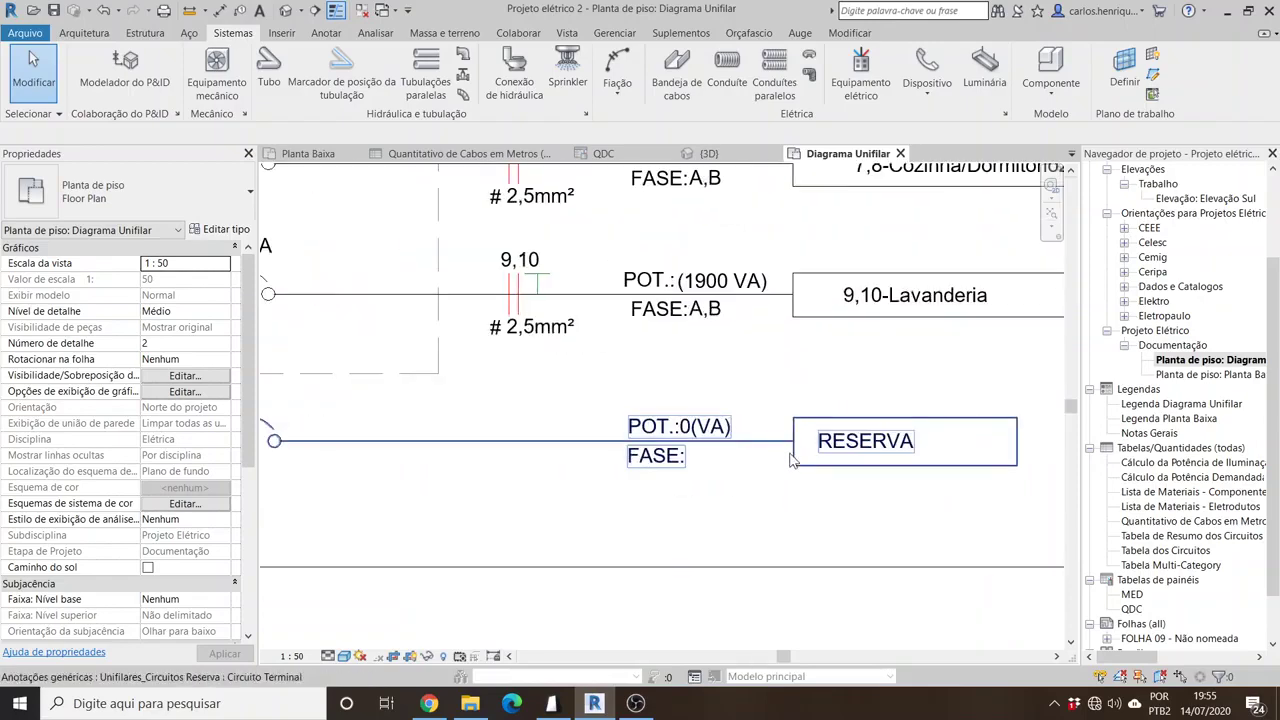
scroll(905, 436, down, 2)
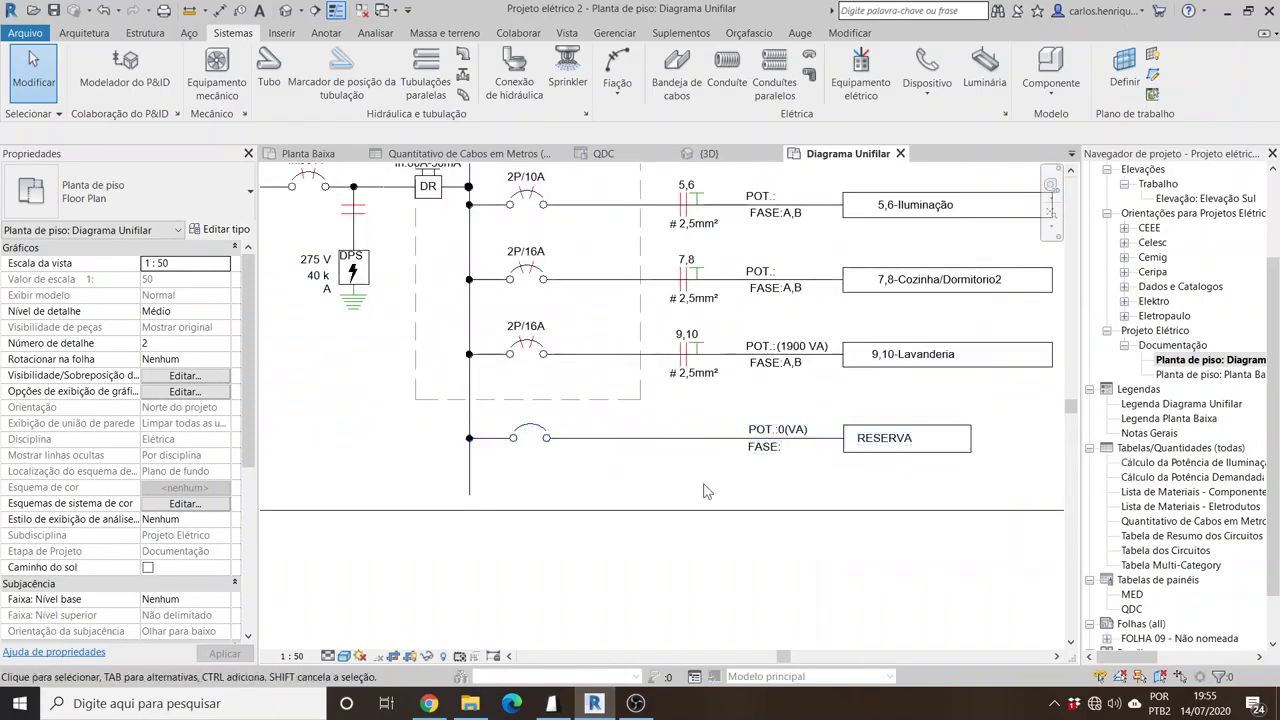
scroll(803, 435, up, 2)
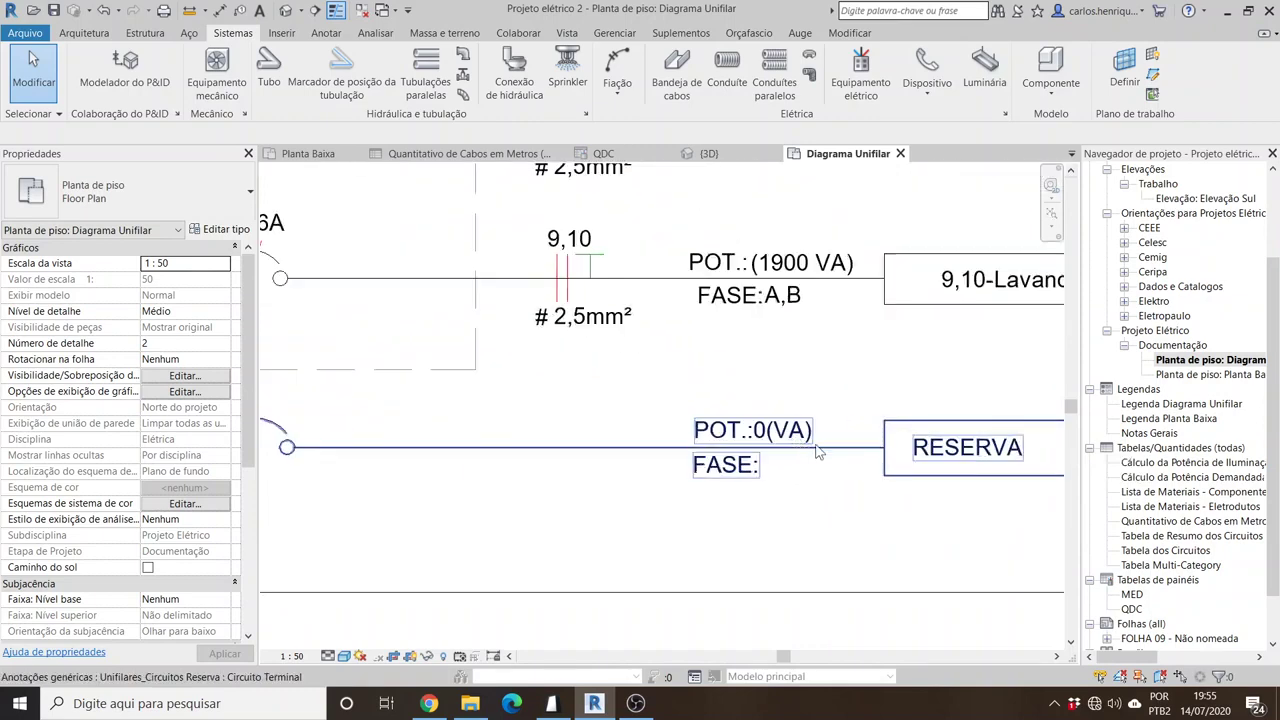
scroll(806, 452, down, 2)
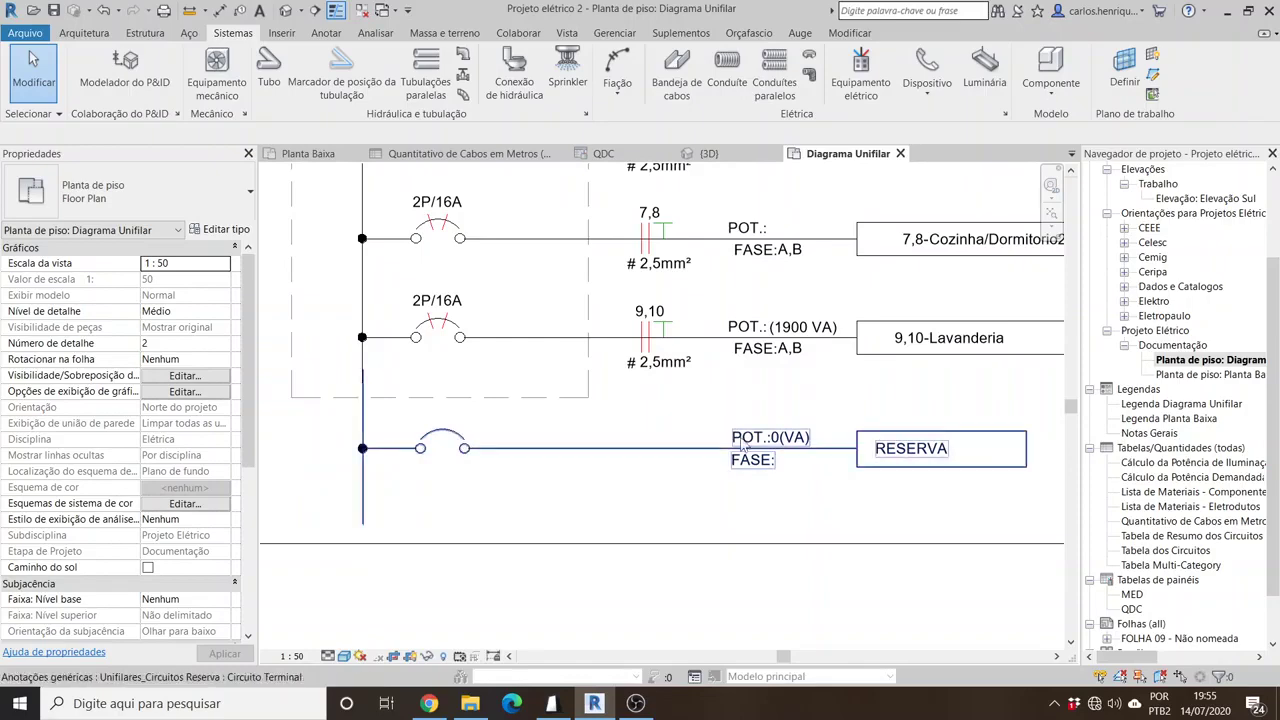
scroll(760, 380, down, 2)
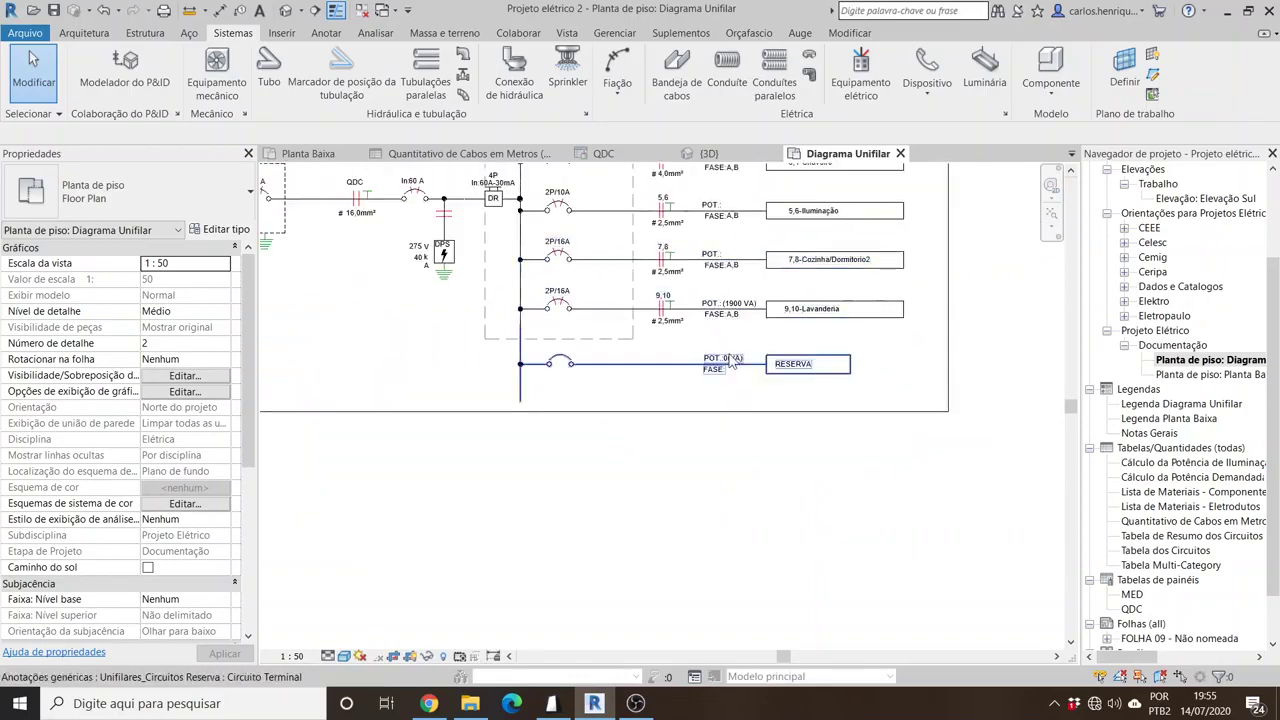
Step: Place another Unifilares_Circuitos Reserva: Circuito Terminal symbol below the existing RESERVA circuit, aligned with the QDC busbar
scroll(810, 350, up, 1)
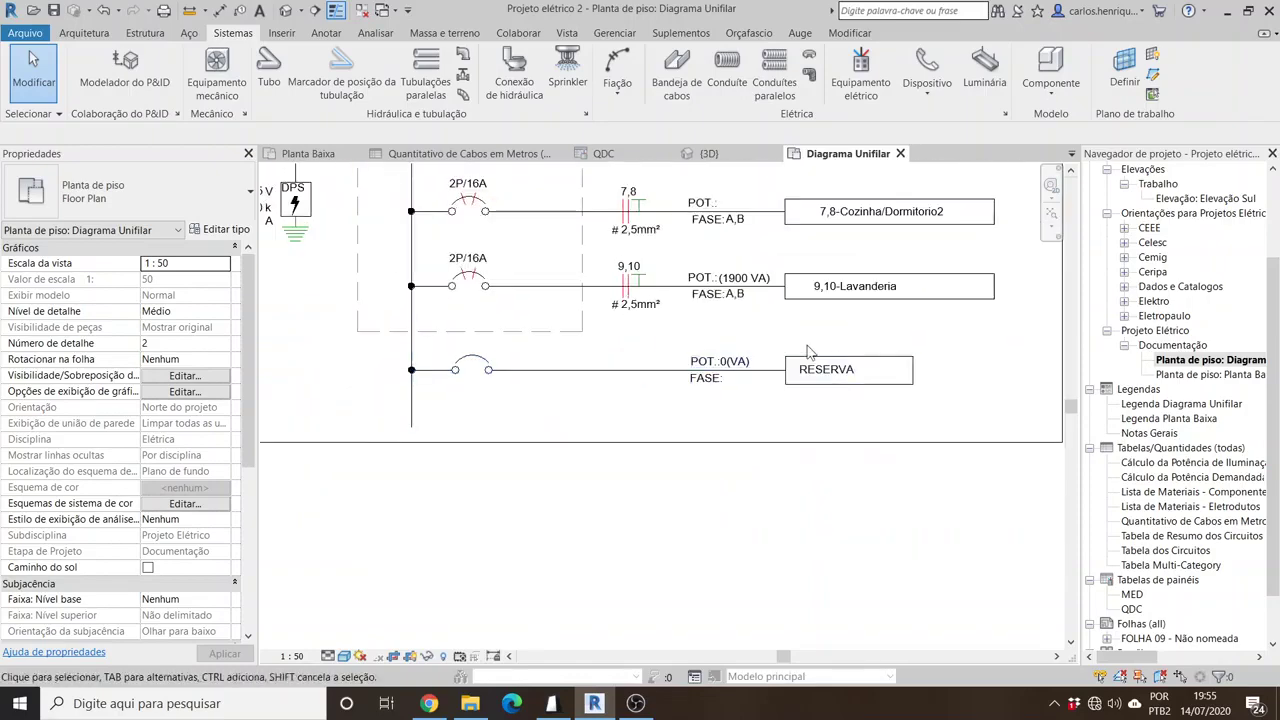
click(727, 371)
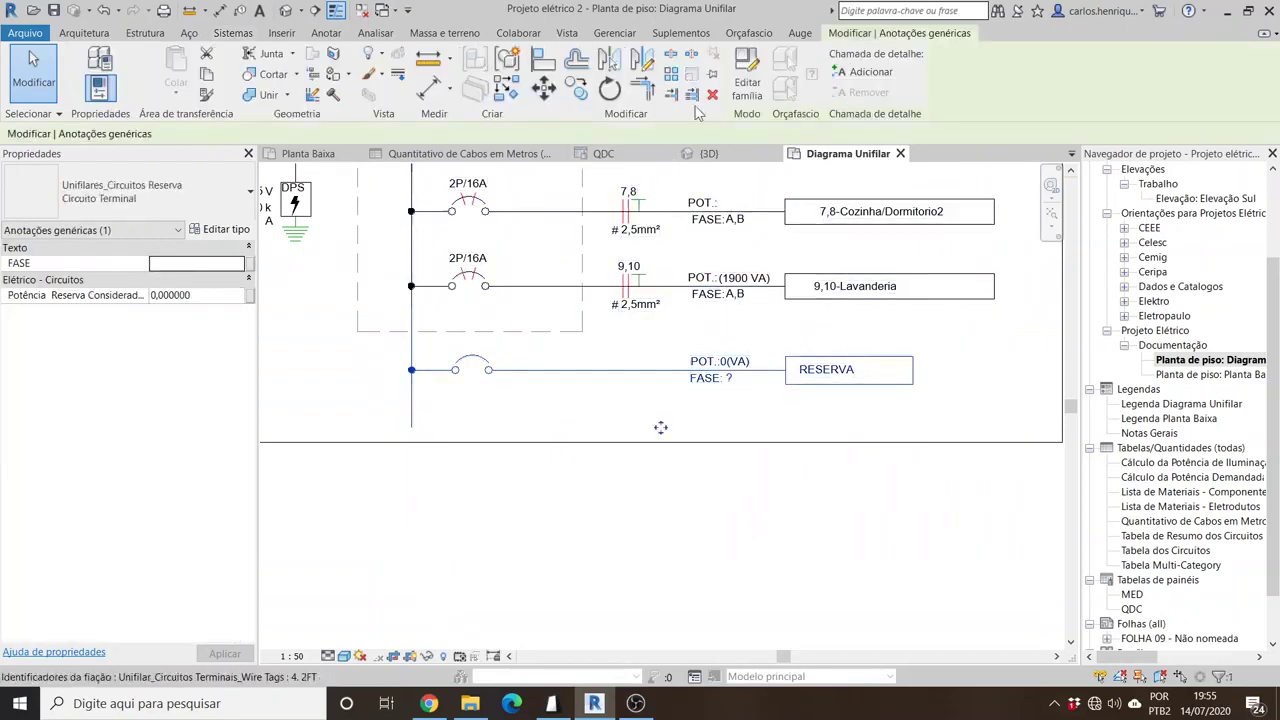
key(c)
key(s)
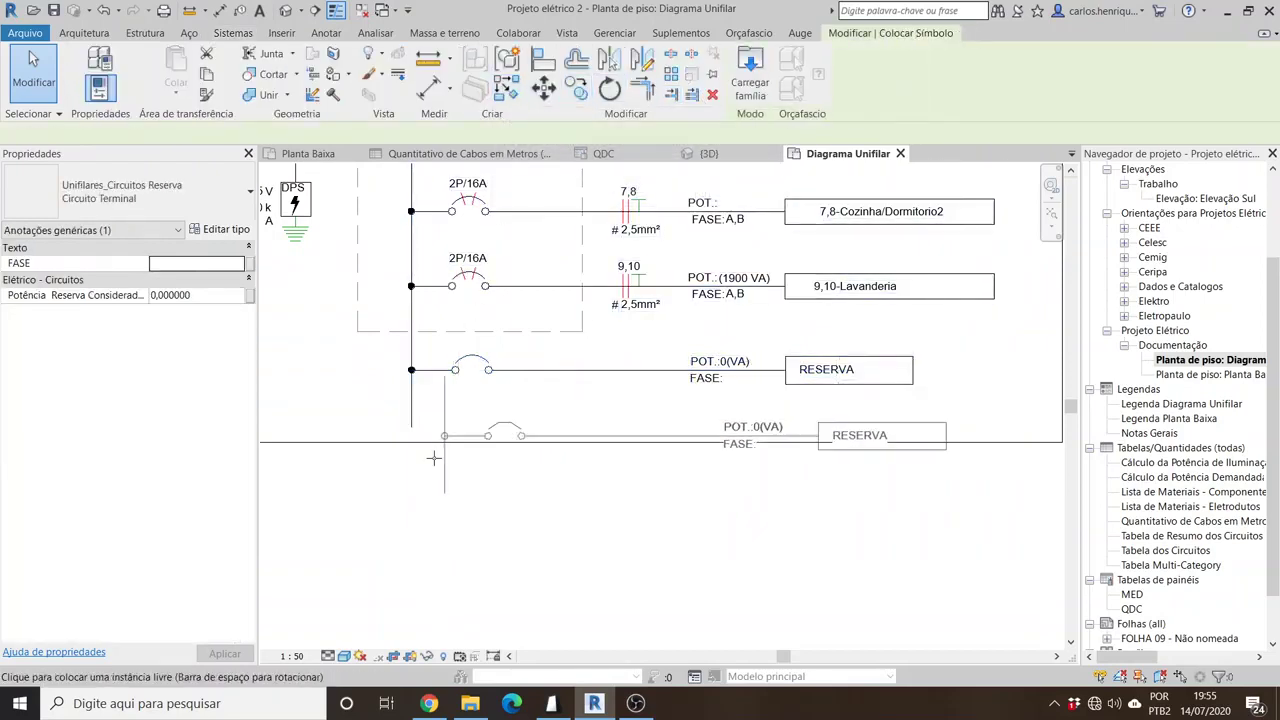
click(416, 490)
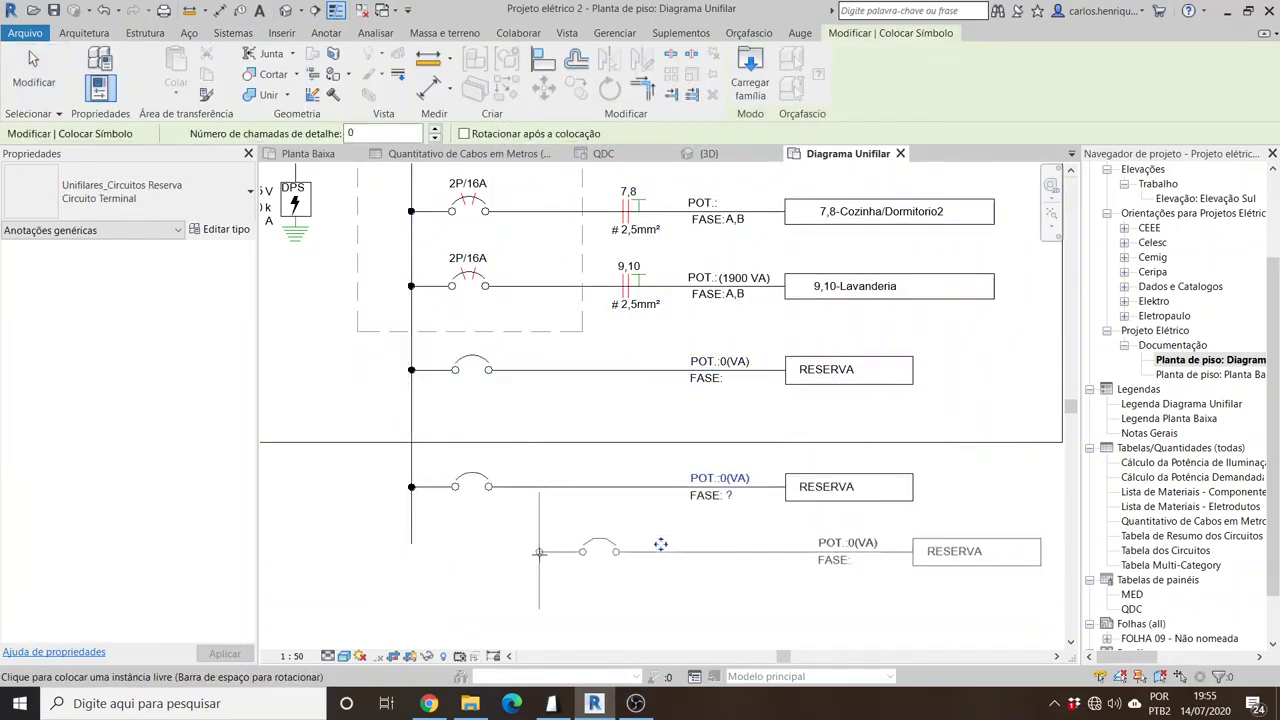
key(Escape)
key(Escape)
Step: Extend the lower edge of the Diagrama Unifilar crop region so it encloses the lowest RESERVA circuit
click(692, 445)
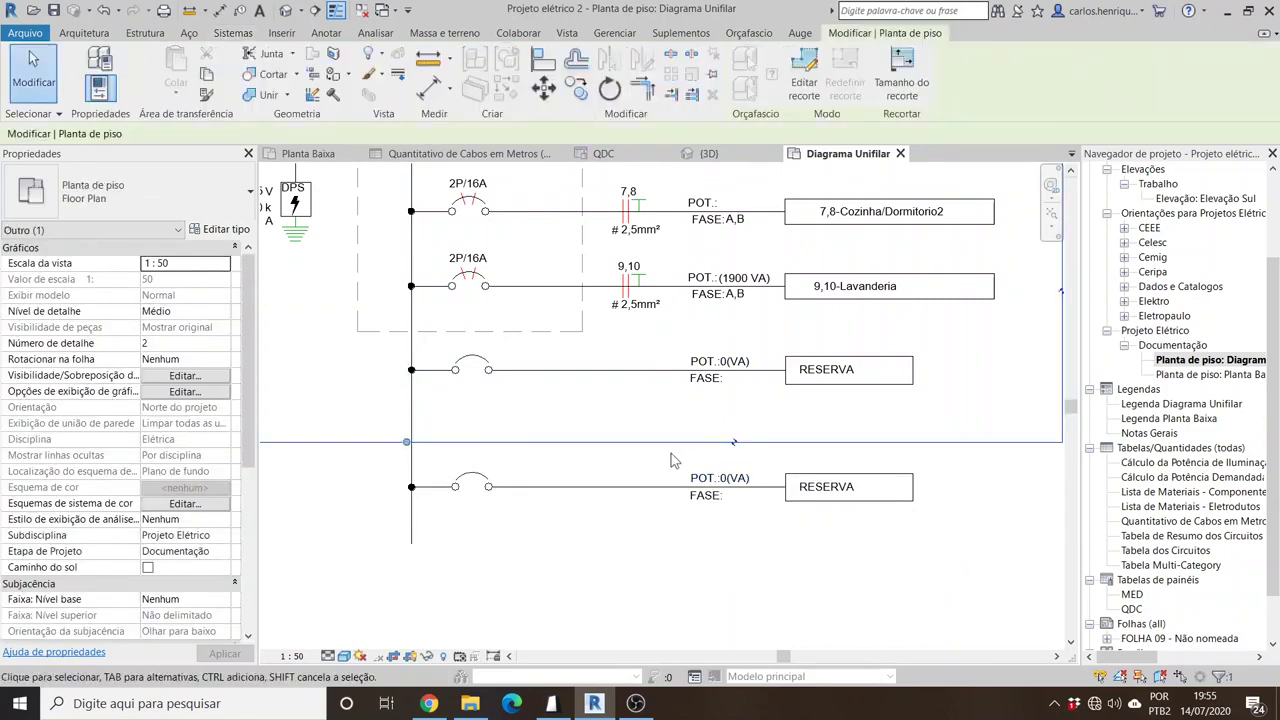
scroll(630, 462, down, 1)
drag(435, 445, 437, 532)
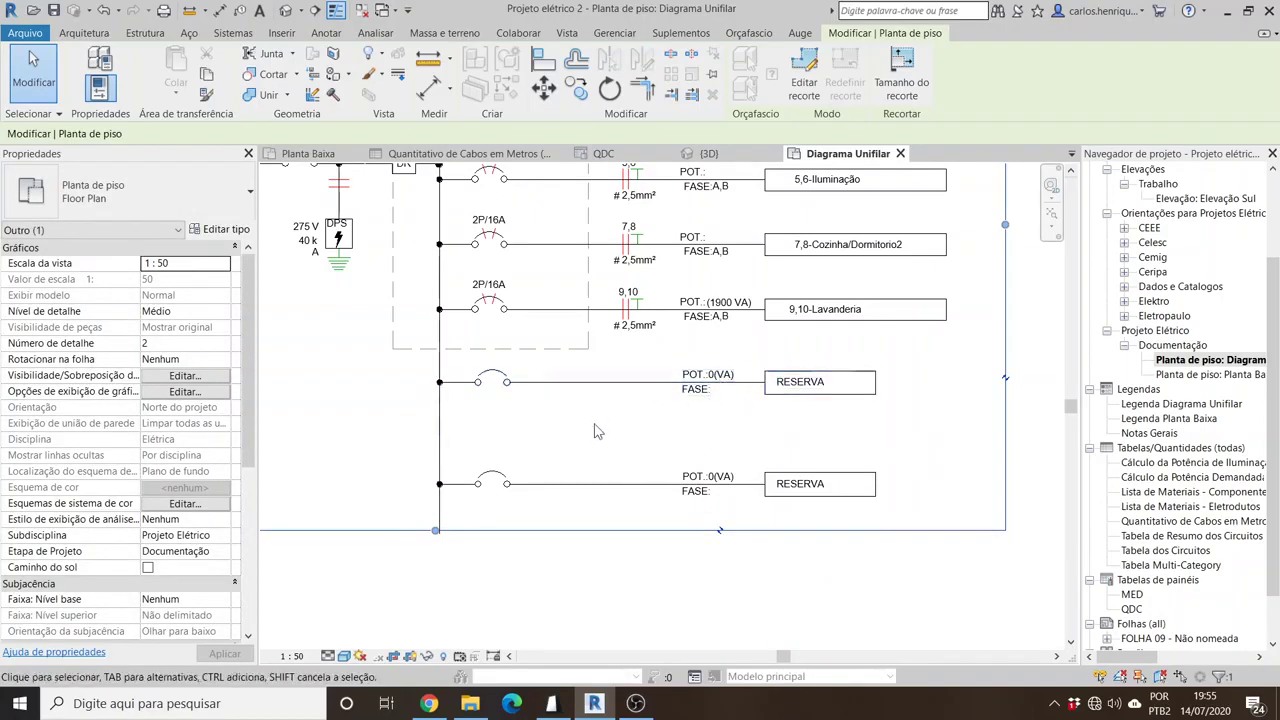
key(Escape)
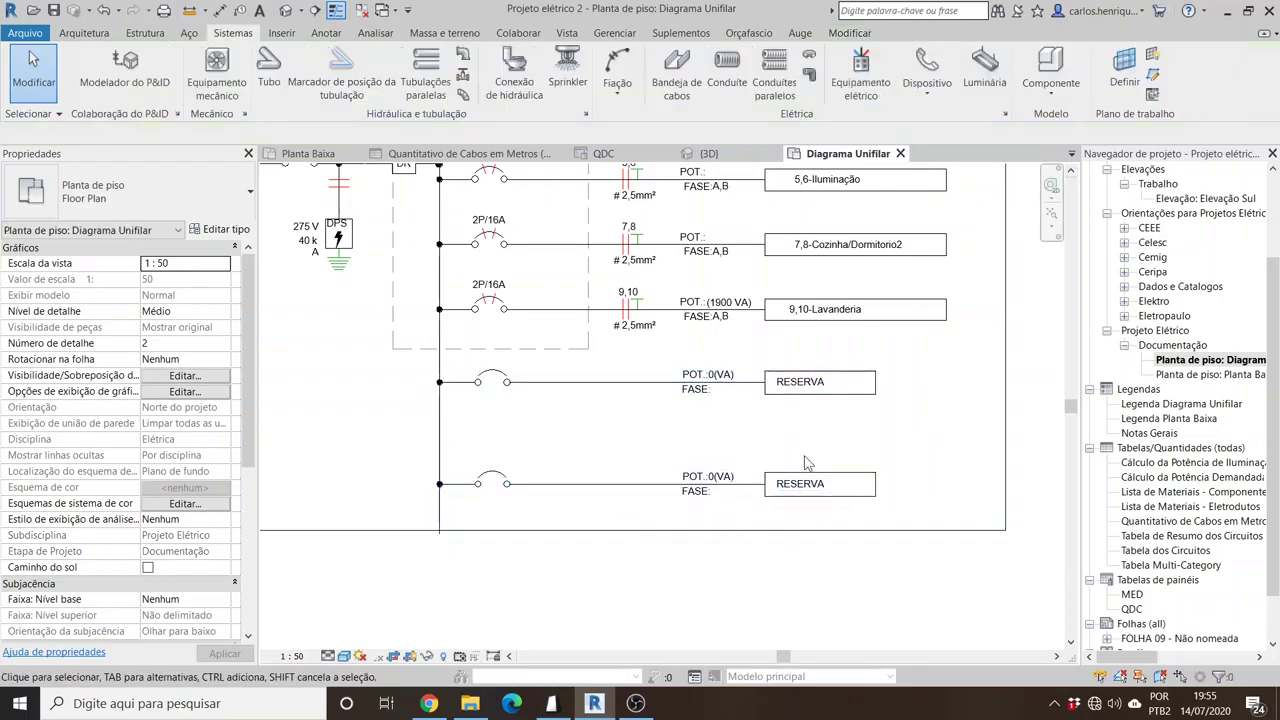
Step: Review the whole single-line diagram and the conduit and wiring tags around the 5,6 h light in the Planta Baixa floor plan
scroll(820, 455, down, 3)
scroll(700, 512, down, 2)
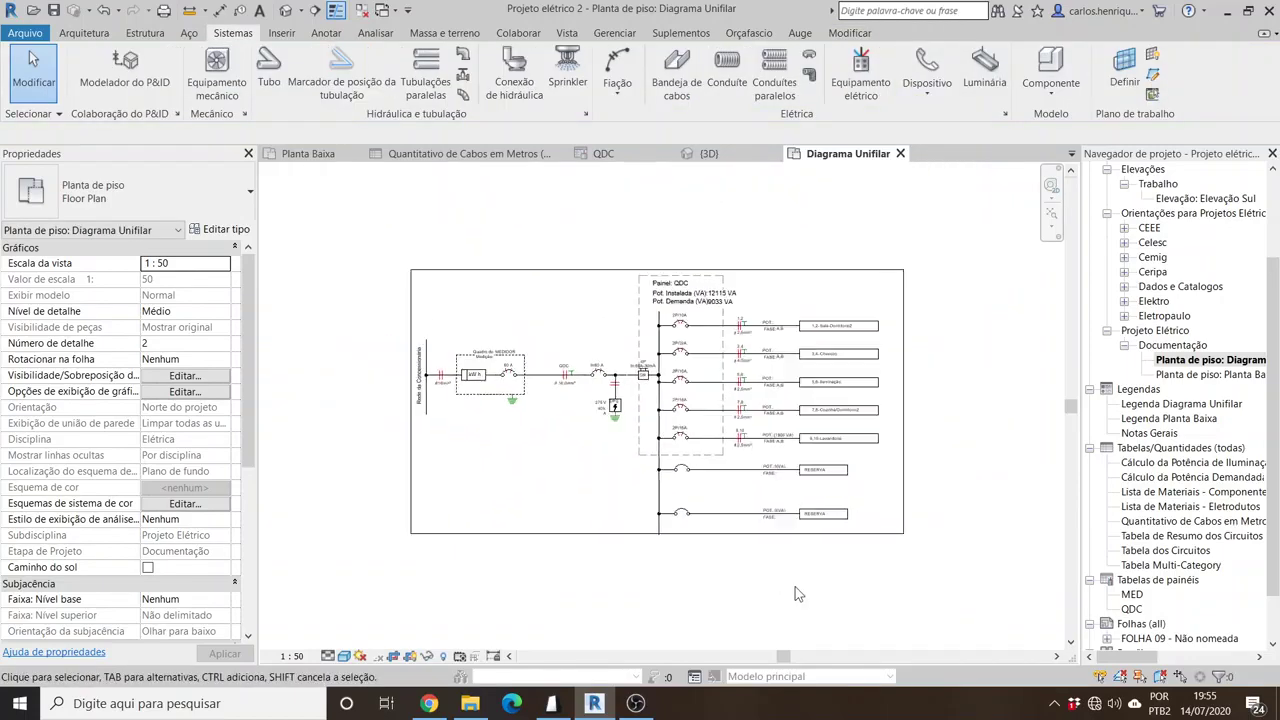
scroll(755, 485, up, 2)
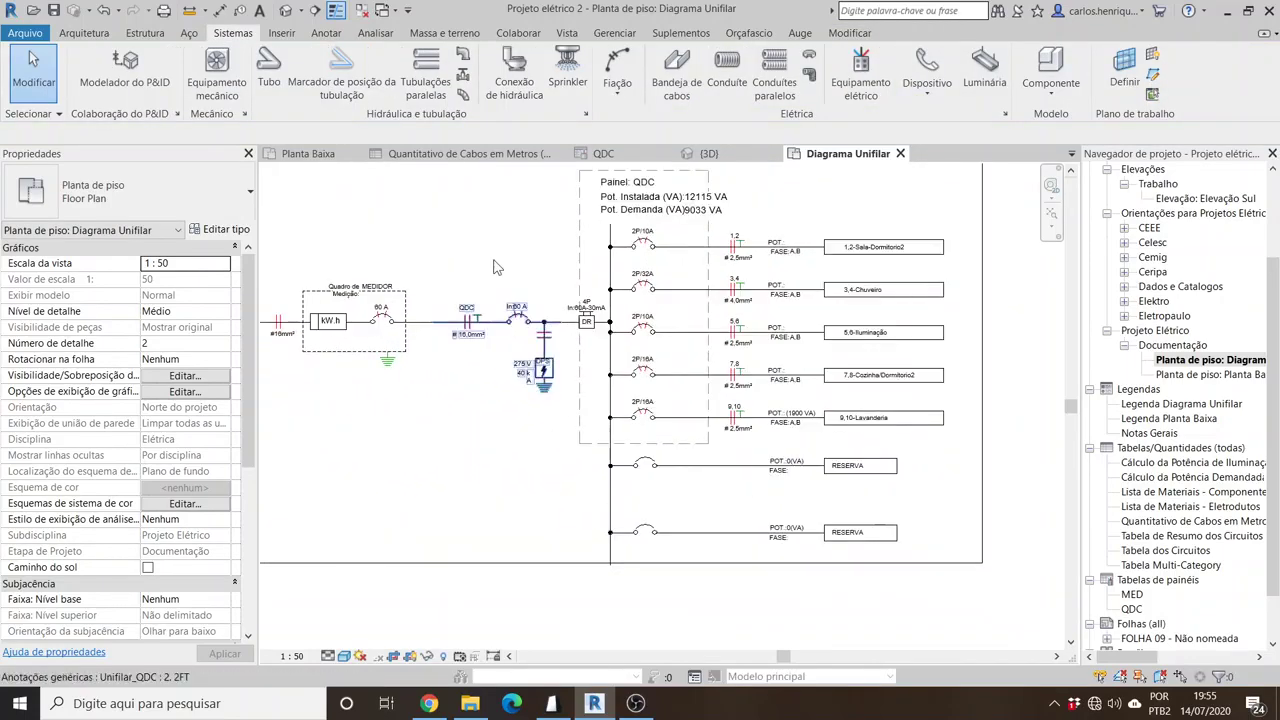
click(298, 155)
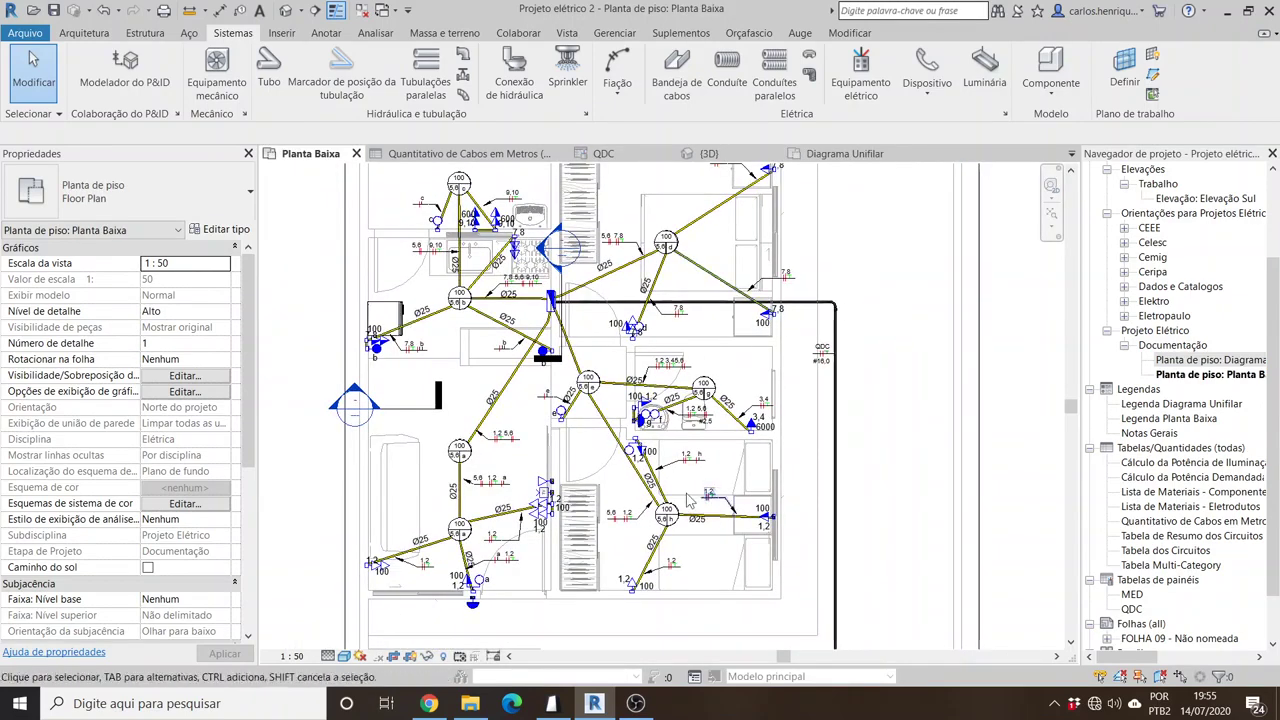
scroll(624, 596, up, 3)
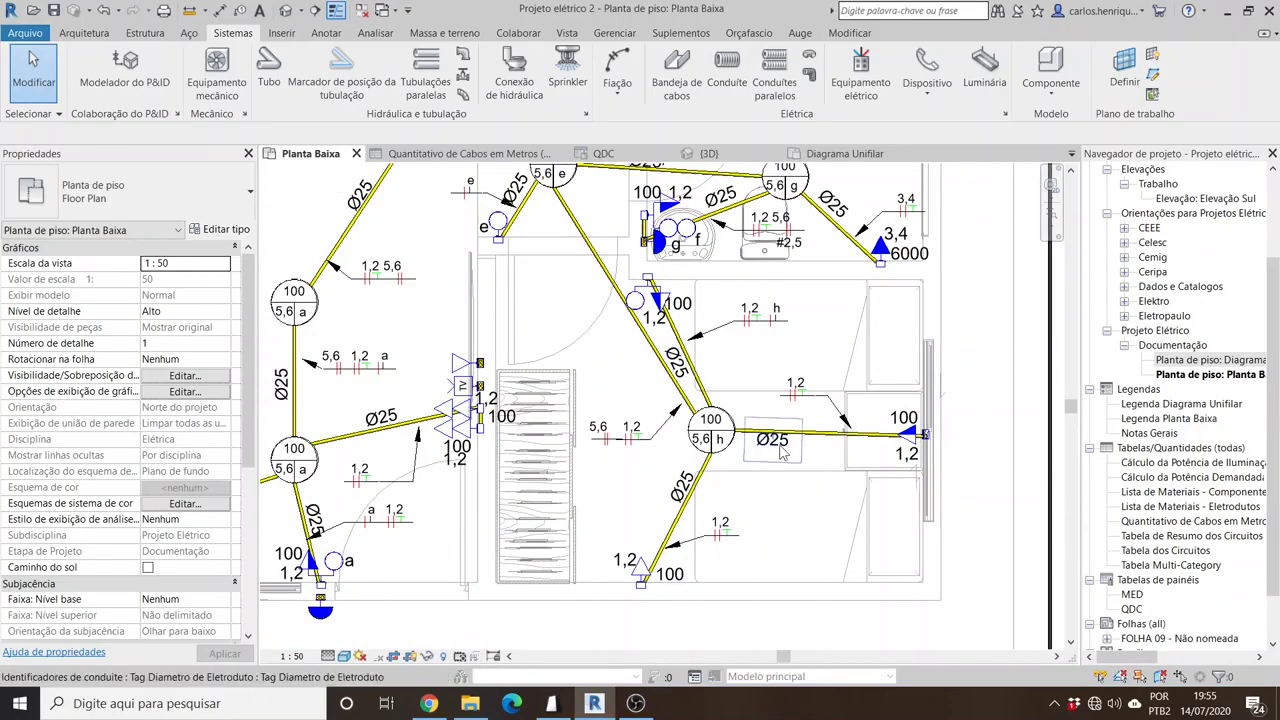
scroll(815, 413, up, 3)
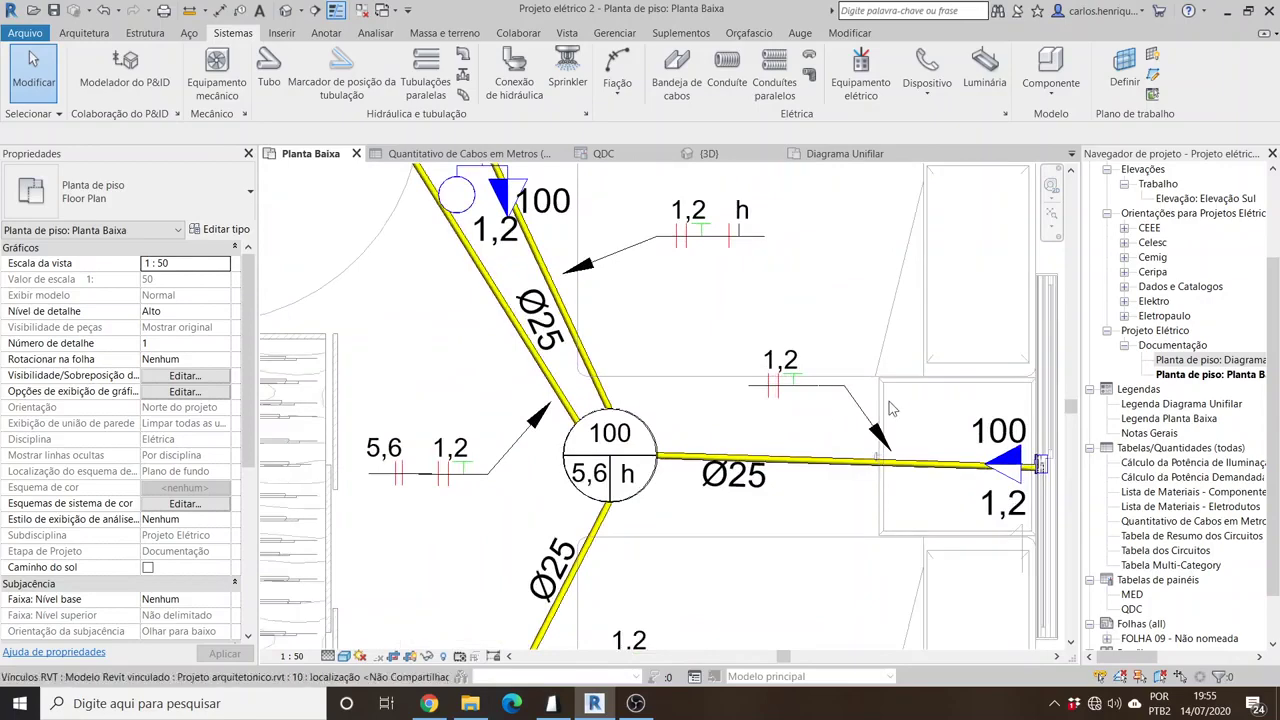
click(636, 703)
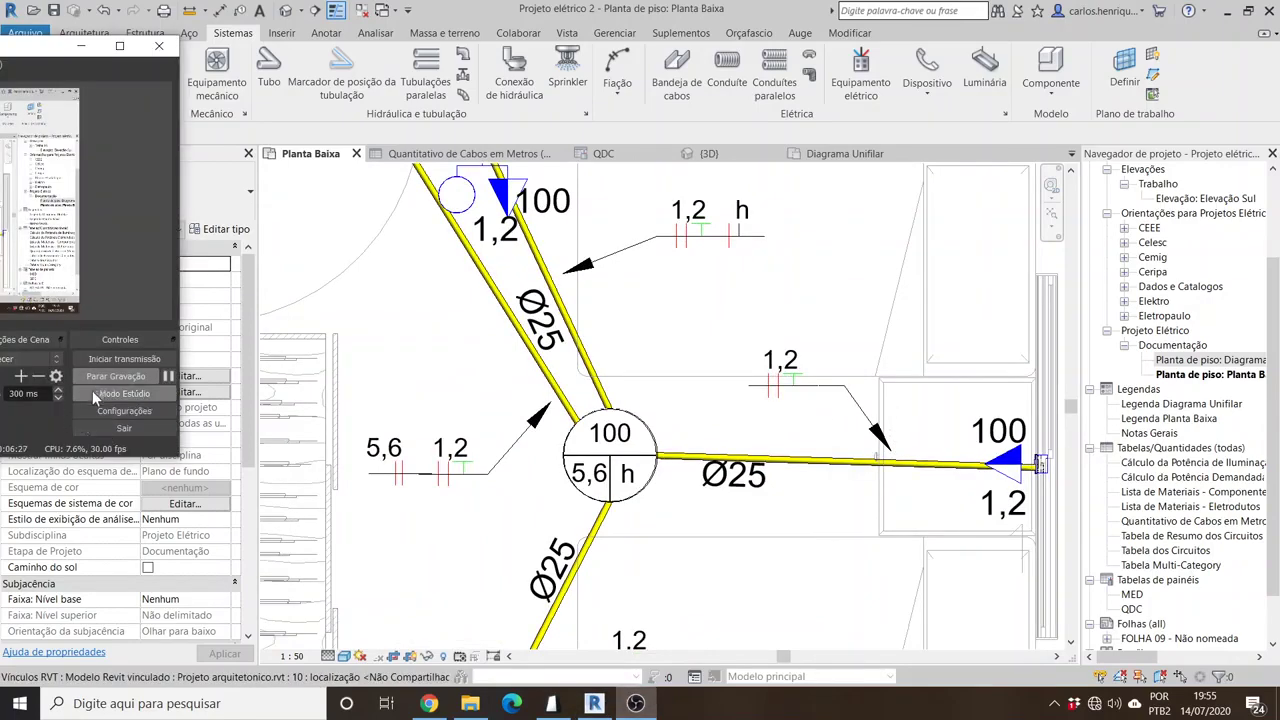